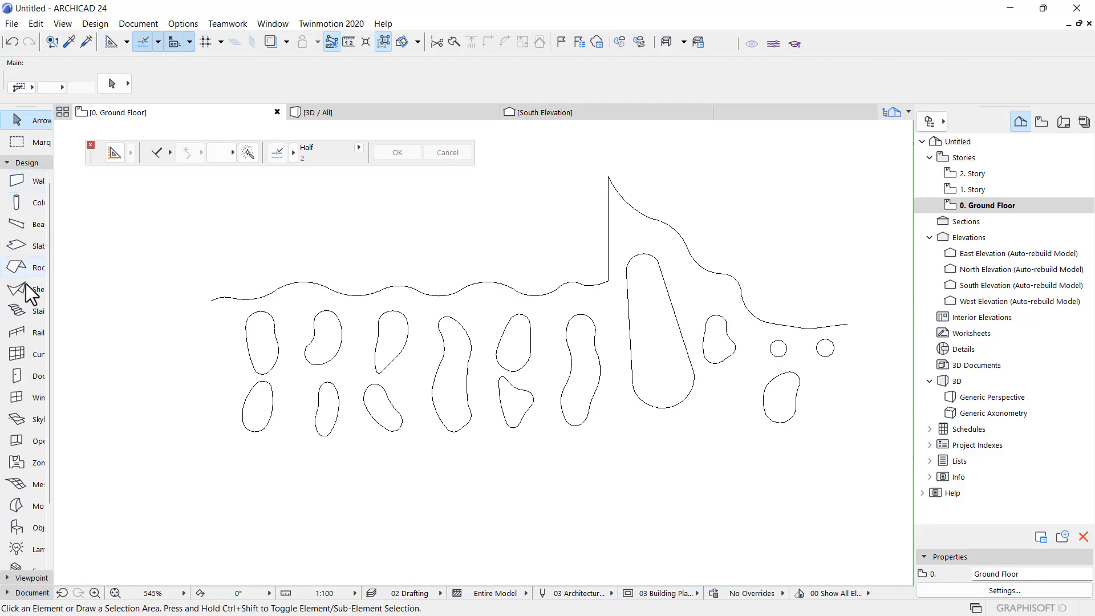
Create slabs from the closed free-form outlines and the two circles using the Slab tool with the Magic Wand
{"action": "left_click", "coordinate": [26, 245]}
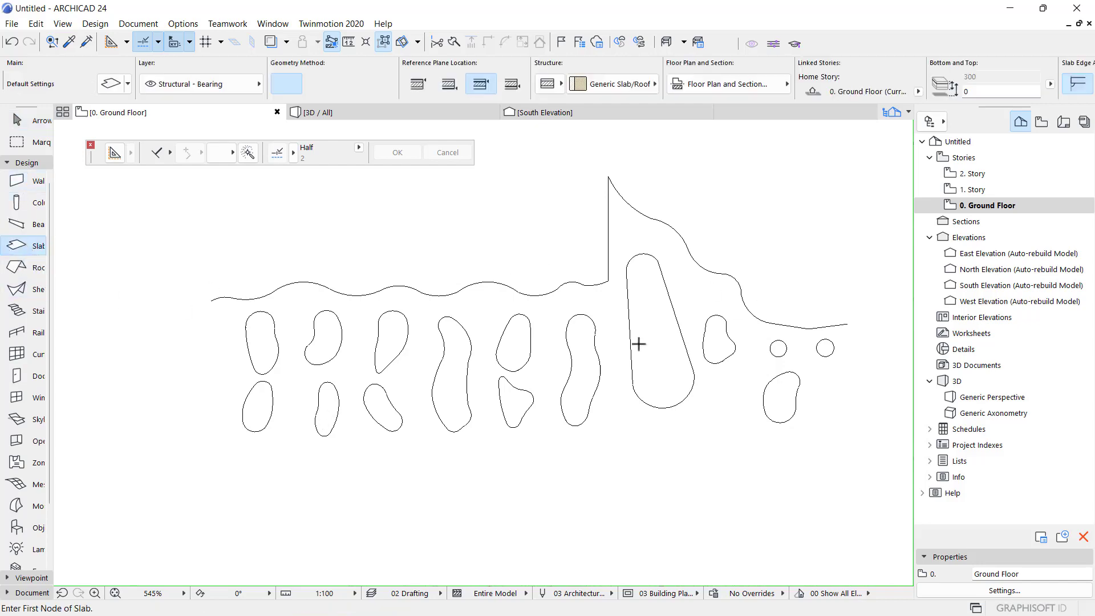
{"action": "scroll", "coordinate": [308, 298], "scroll_direction": "up", "scroll_amount": 1}
{"action": "scroll", "coordinate": [449, 342], "scroll_direction": "down", "scroll_amount": 3}
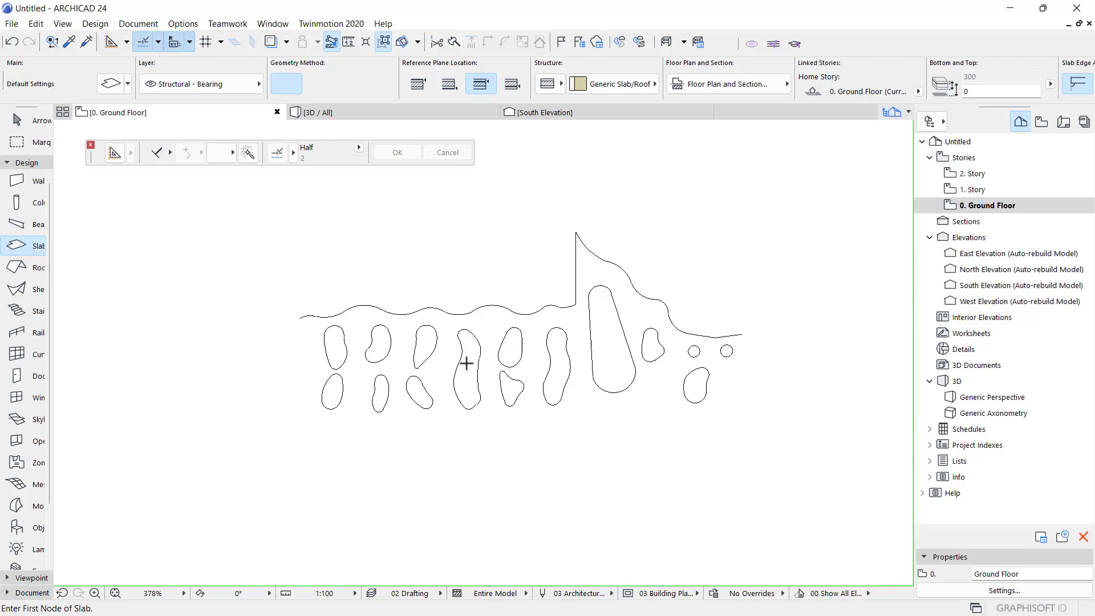
{"action": "scroll", "coordinate": [374, 371], "scroll_direction": "up", "scroll_amount": 3}
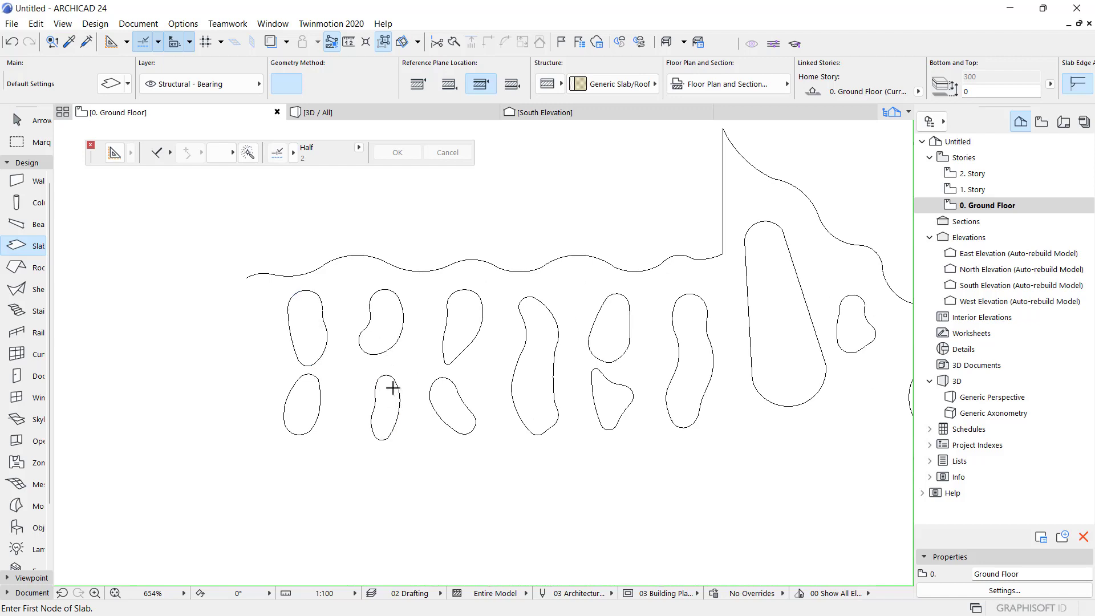
{"action": "key", "text": "space"}
{"action": "scroll", "coordinate": [443, 296], "scroll_direction": "down", "scroll_amount": 3}
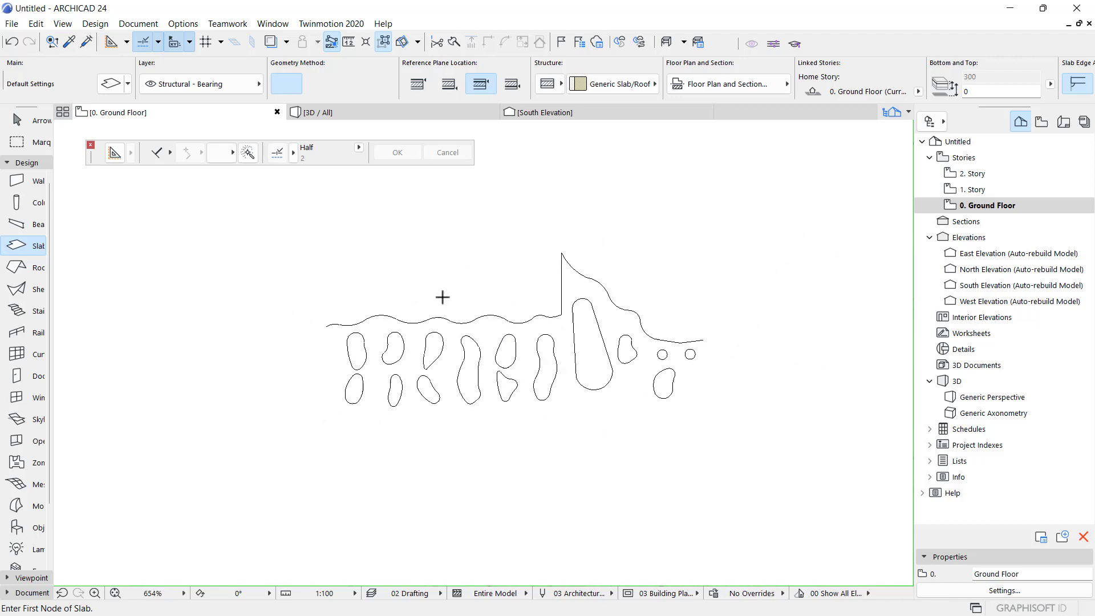
{"action": "scroll", "coordinate": [626, 403], "scroll_direction": "up", "scroll_amount": 2}
{"action": "scroll", "coordinate": [625, 403], "scroll_direction": "up", "scroll_amount": 3}
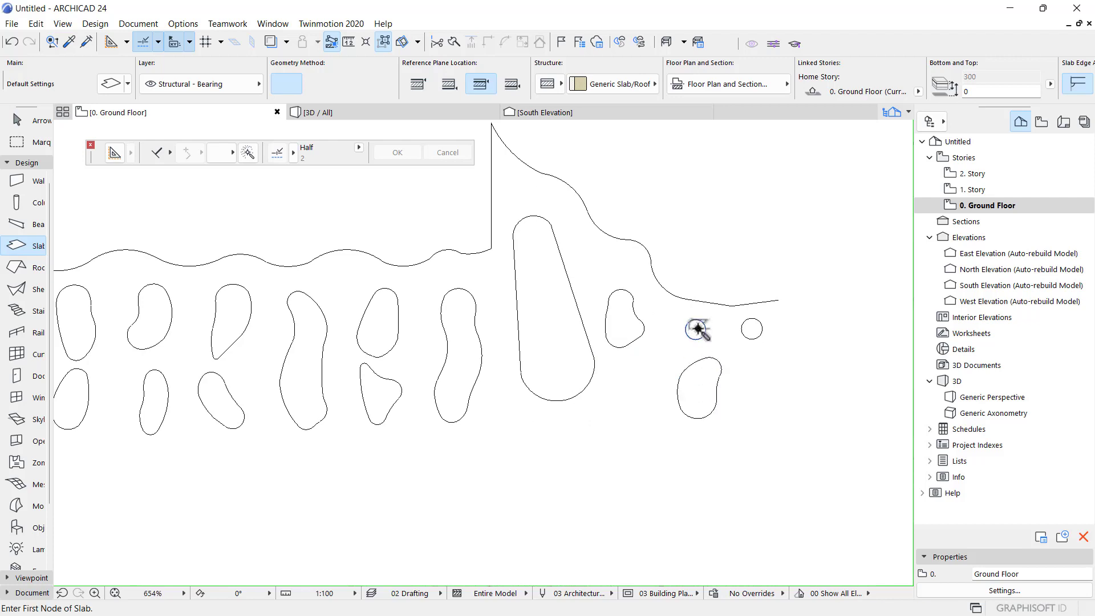
{"action": "scroll", "coordinate": [728, 435], "scroll_direction": "down", "scroll_amount": 3}
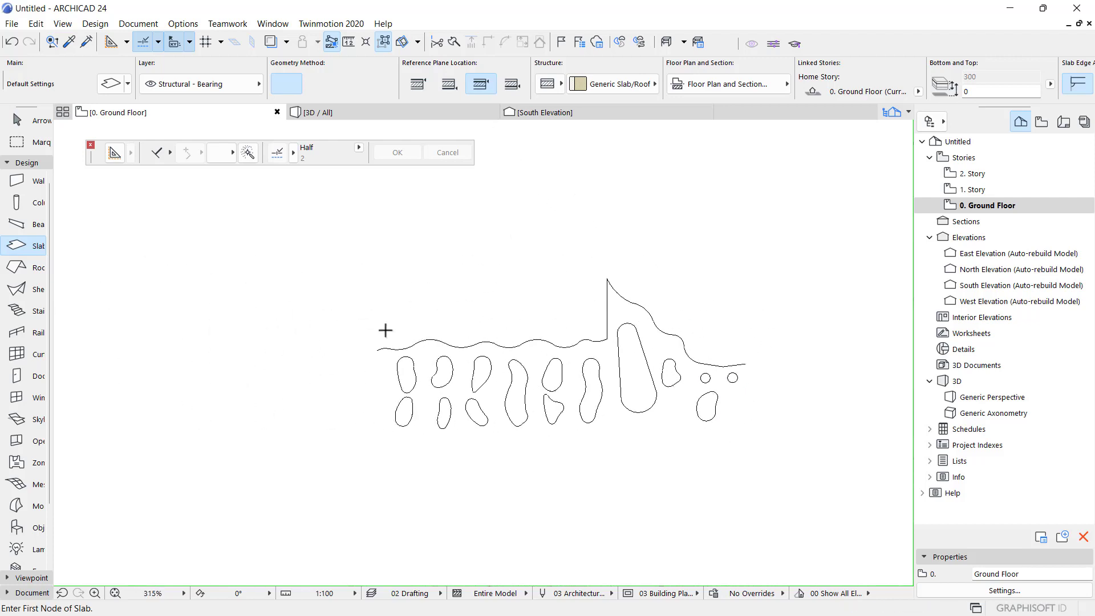
{"action": "left_click", "coordinate": [727, 378]}
Orbit and examine the slabs in the 3D perspective view
{"action": "left_click", "coordinate": [404, 114]}
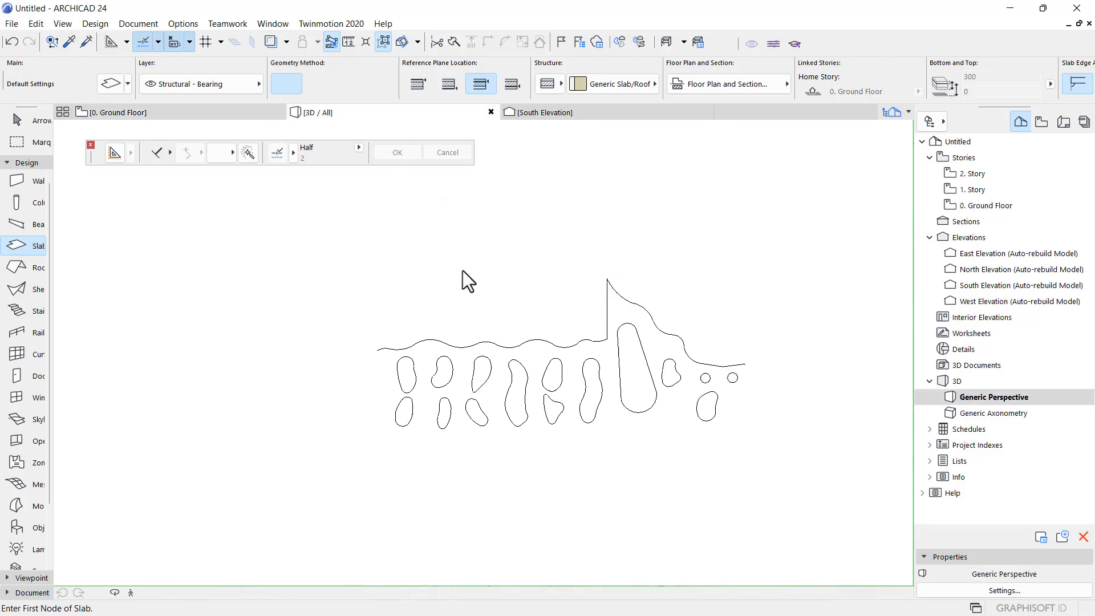
{"action": "scroll", "coordinate": [517, 376], "scroll_direction": "up", "scroll_amount": 5}
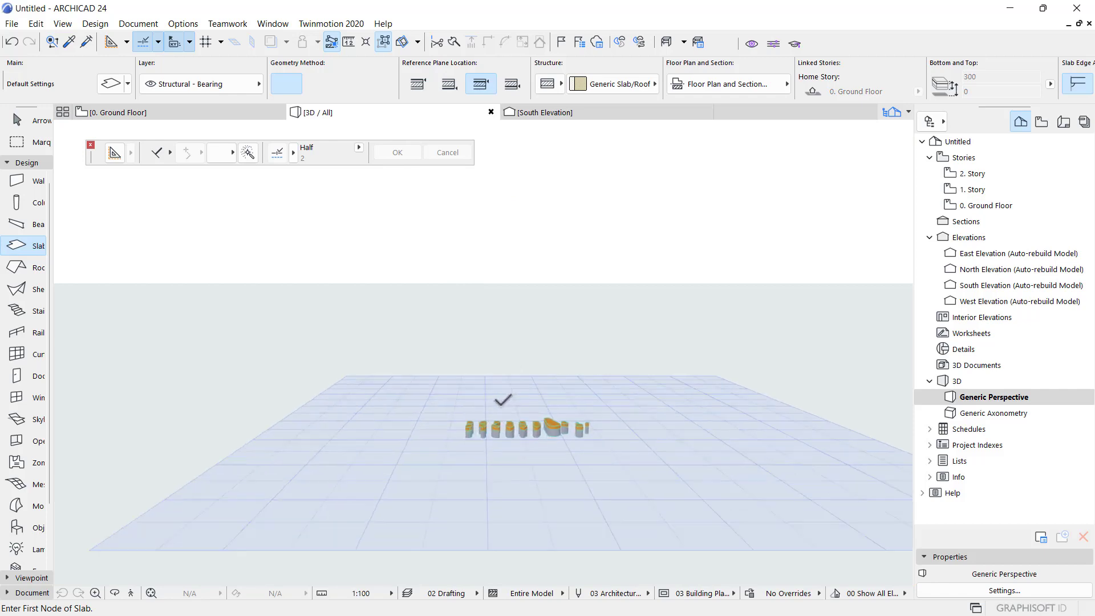
{"action": "left_click", "coordinate": [115, 593]}
{"action": "left_click_drag", "start_coordinate": [526, 410], "coordinate": [464, 456]}
{"action": "scroll", "coordinate": [496, 425], "scroll_direction": "up", "scroll_amount": 5}
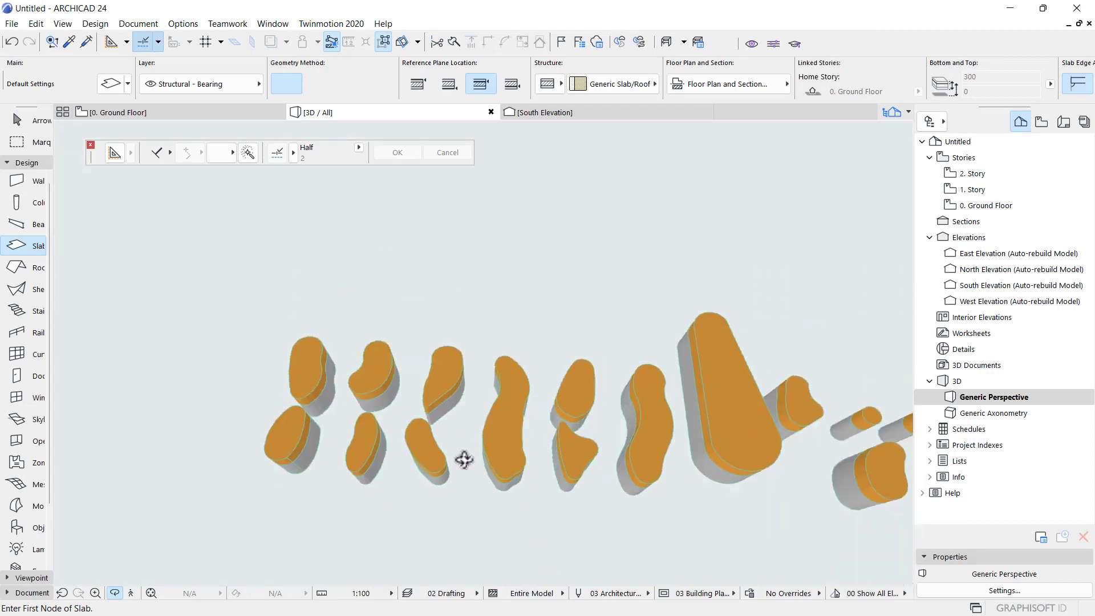
On the ground floor plan, select the six slabs in the three leftmost columns of shapes
{"action": "left_click", "coordinate": [120, 114]}
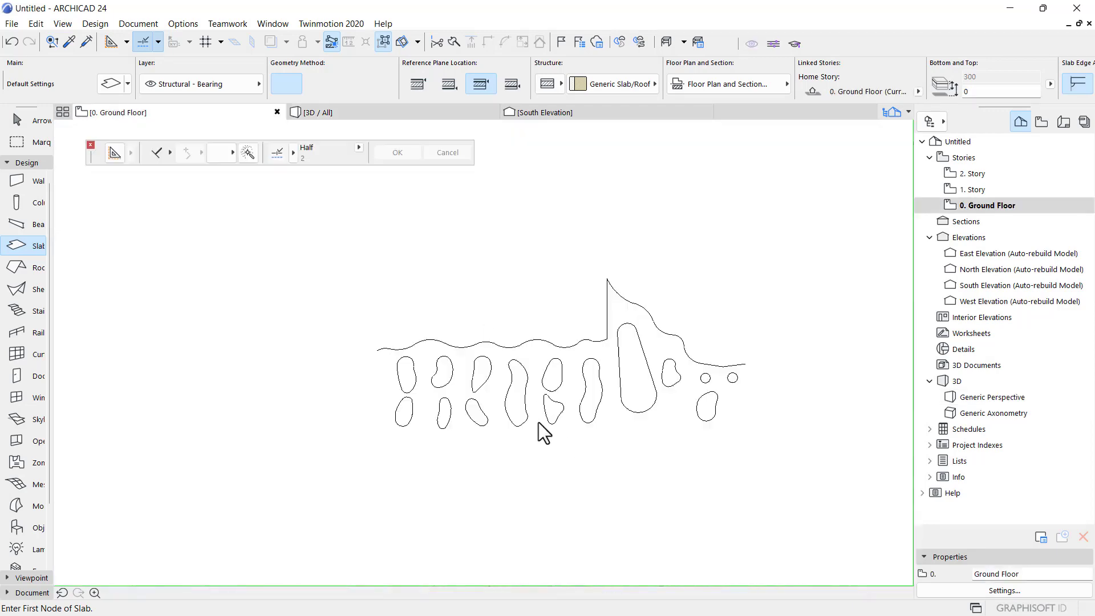
{"action": "key", "text": "Escape"}
{"action": "left_click", "coordinate": [407, 373]}
{"action": "scroll", "coordinate": [436, 416], "scroll_direction": "up", "scroll_amount": 4}
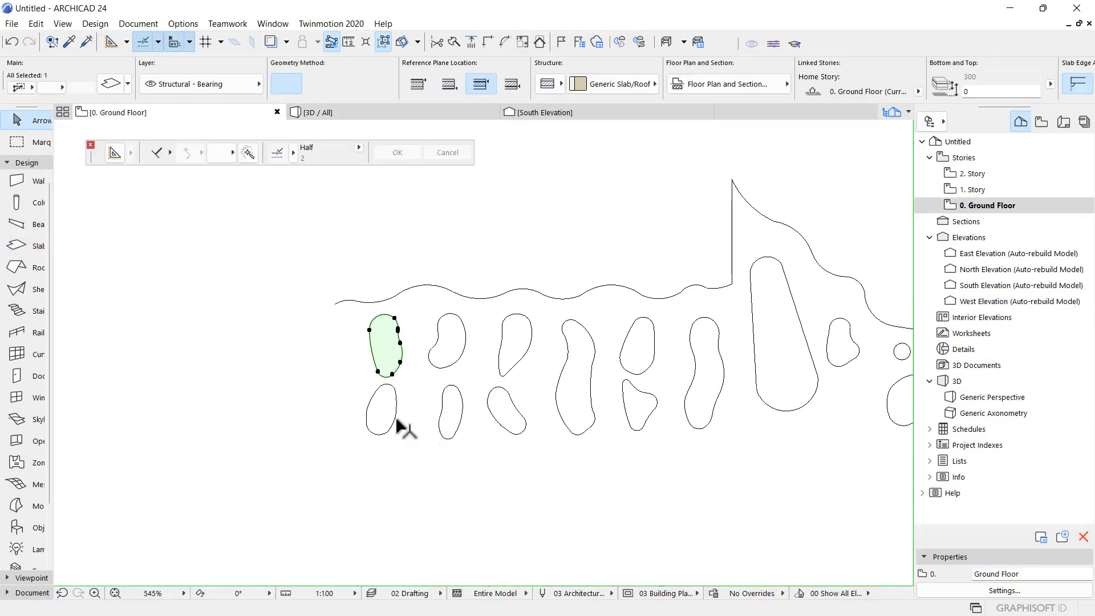
{"action": "scroll", "coordinate": [379, 399], "scroll_direction": "up", "scroll_amount": 6}
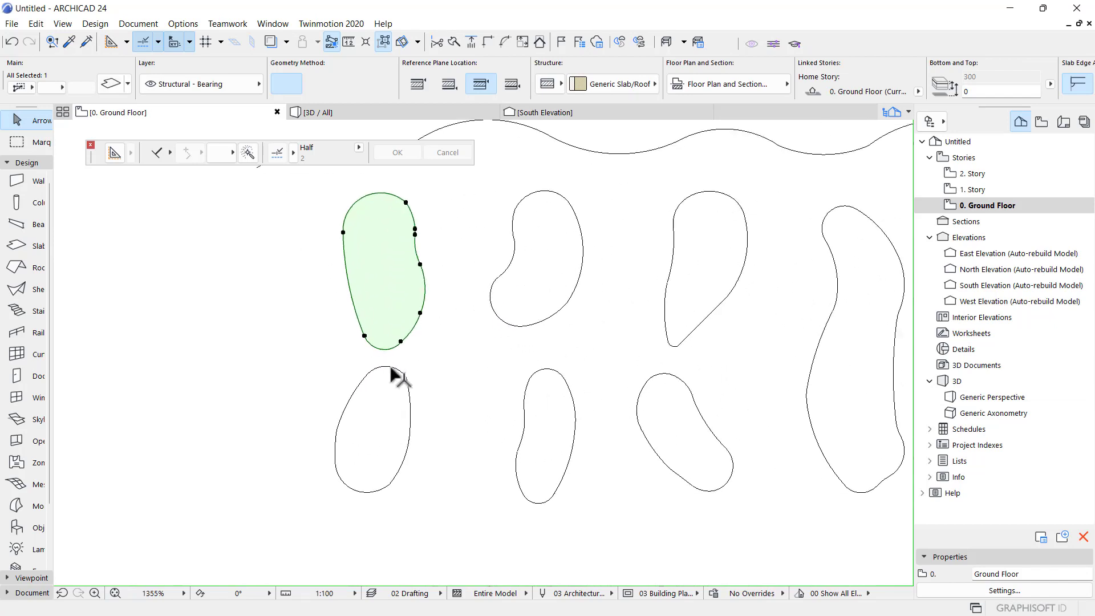
{"action": "left_click", "coordinate": [379, 439], "text": "shift"}
{"action": "left_click", "coordinate": [553, 274], "text": "shift"}
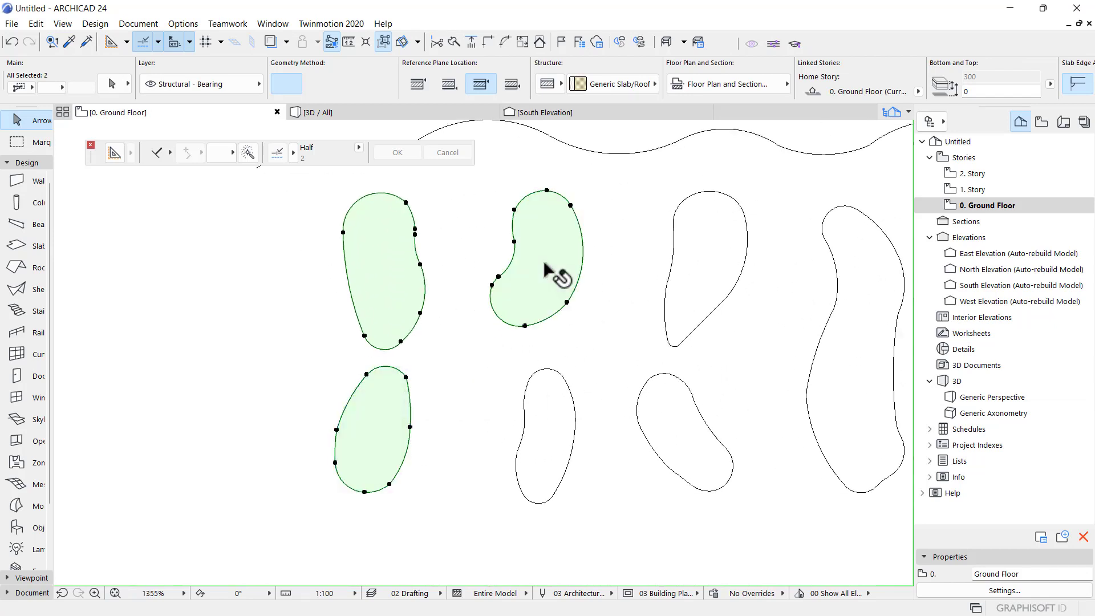
{"action": "left_click", "coordinate": [545, 419], "text": "shift"}
{"action": "left_click", "coordinate": [706, 269], "text": "shift"}
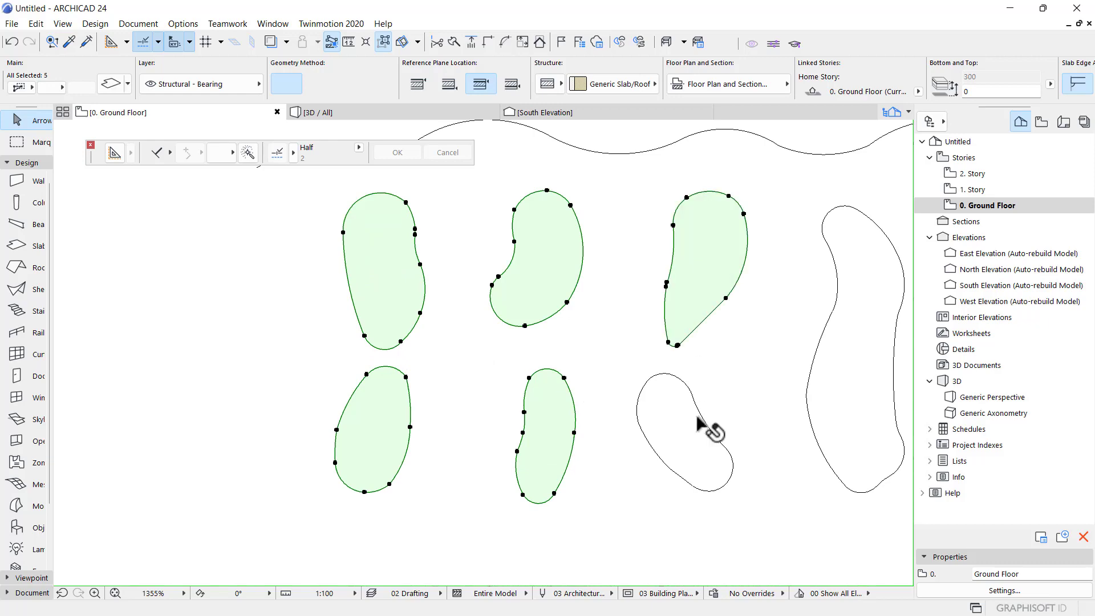
{"action": "left_click", "coordinate": [690, 456], "text": "shift"}
{"action": "scroll", "coordinate": [398, 416], "scroll_direction": "down", "scroll_amount": 7}
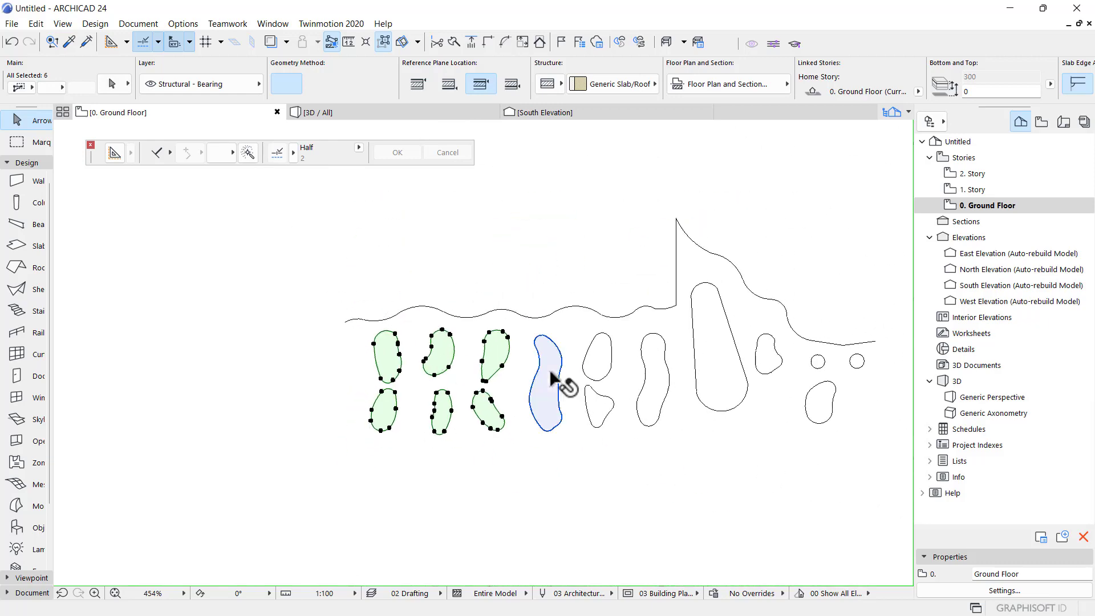
Add the long slab in the fourth column, both slabs in the fifth and the long slab in the sixth to the selection
{"action": "left_click", "coordinate": [564, 382], "text": "shift"}
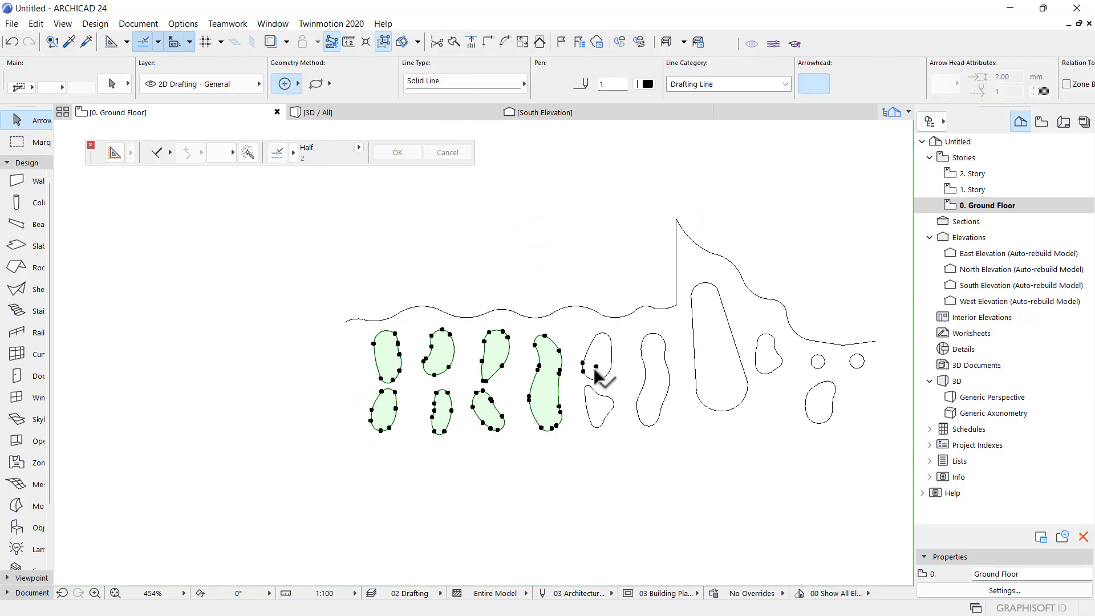
{"action": "scroll", "coordinate": [596, 377], "scroll_direction": "up", "scroll_amount": 1}
{"action": "scroll", "coordinate": [596, 377], "scroll_direction": "up", "scroll_amount": 3}
{"action": "left_click", "coordinate": [616, 349], "text": "shift"}
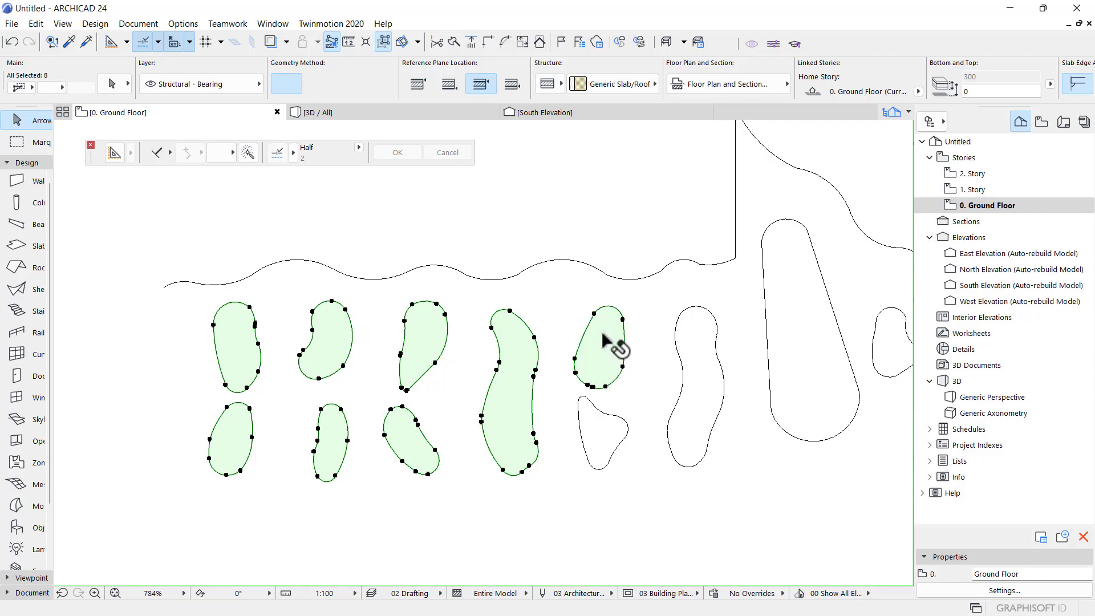
{"action": "left_click", "coordinate": [615, 433], "text": "shift"}
{"action": "left_click", "coordinate": [709, 343], "text": "shift"}
{"action": "scroll", "coordinate": [712, 399], "scroll_direction": "down", "scroll_amount": 3}
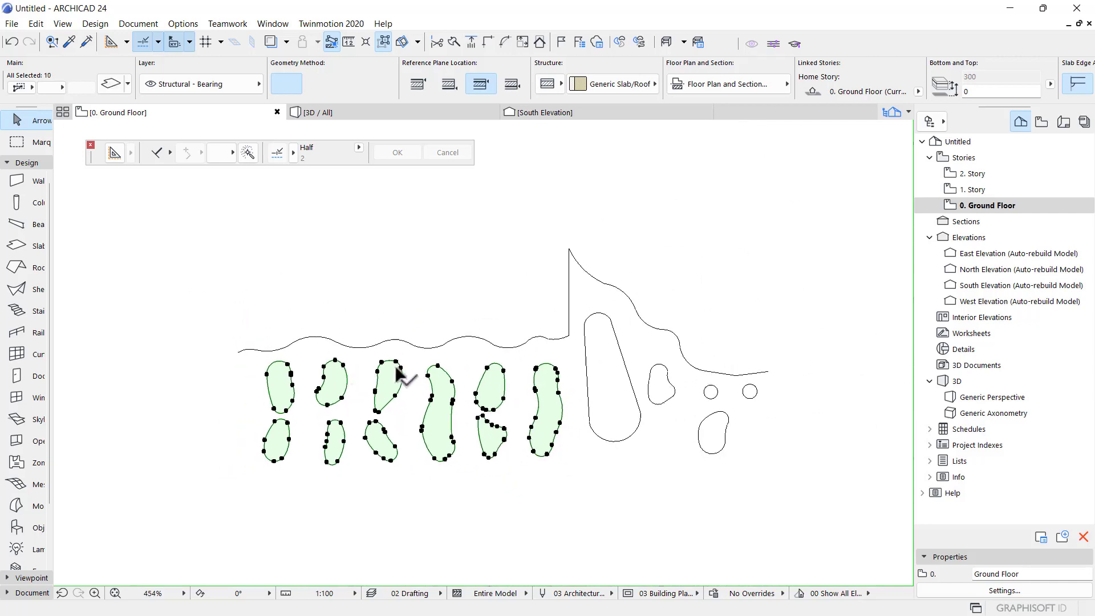
Add the large tapered slab, the two small rounded slabs beyond it and both circular slabs to the selection, leaving out the circle line
{"action": "left_click", "coordinate": [607, 414], "text": "shift"}
{"action": "left_click", "coordinate": [663, 393], "text": "shift"}
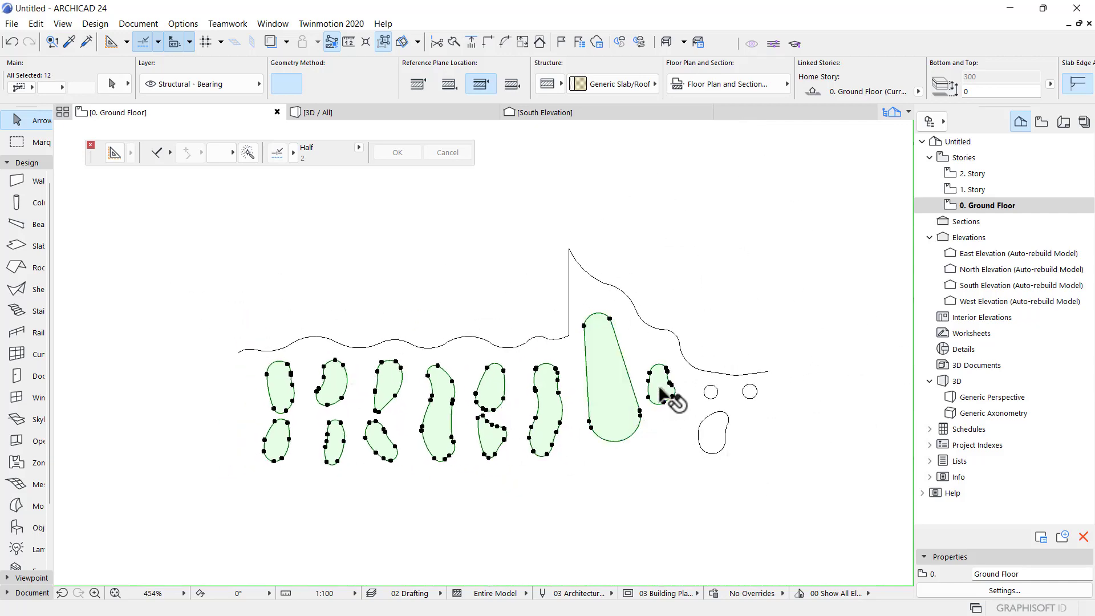
{"action": "scroll", "coordinate": [712, 436], "scroll_direction": "up", "scroll_amount": 3}
{"action": "left_click", "coordinate": [724, 419], "text": "shift"}
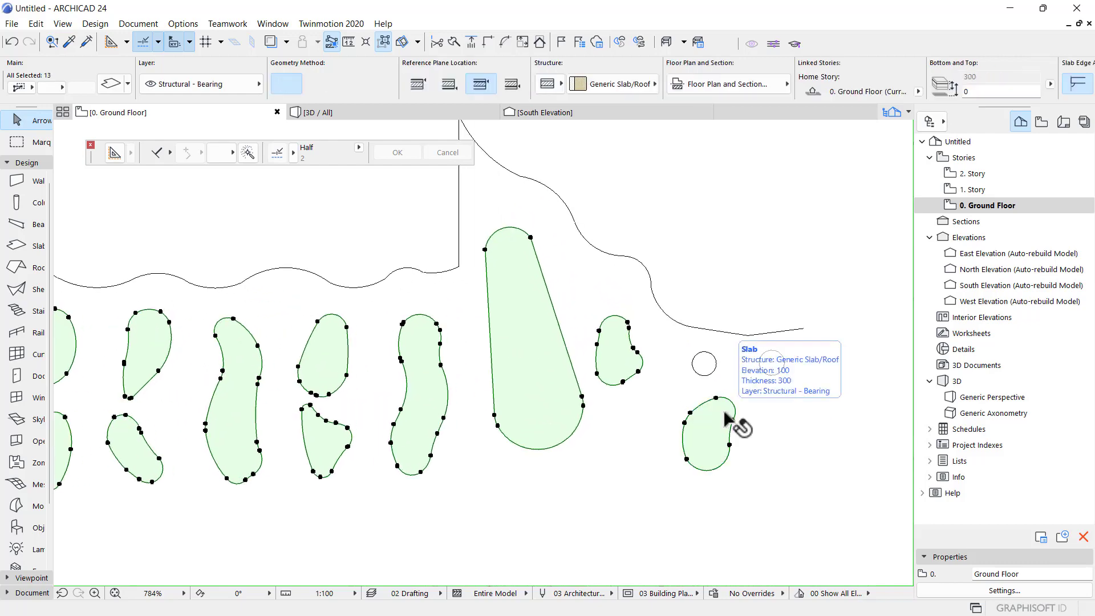
{"action": "left_click", "coordinate": [704, 367], "text": "shift"}
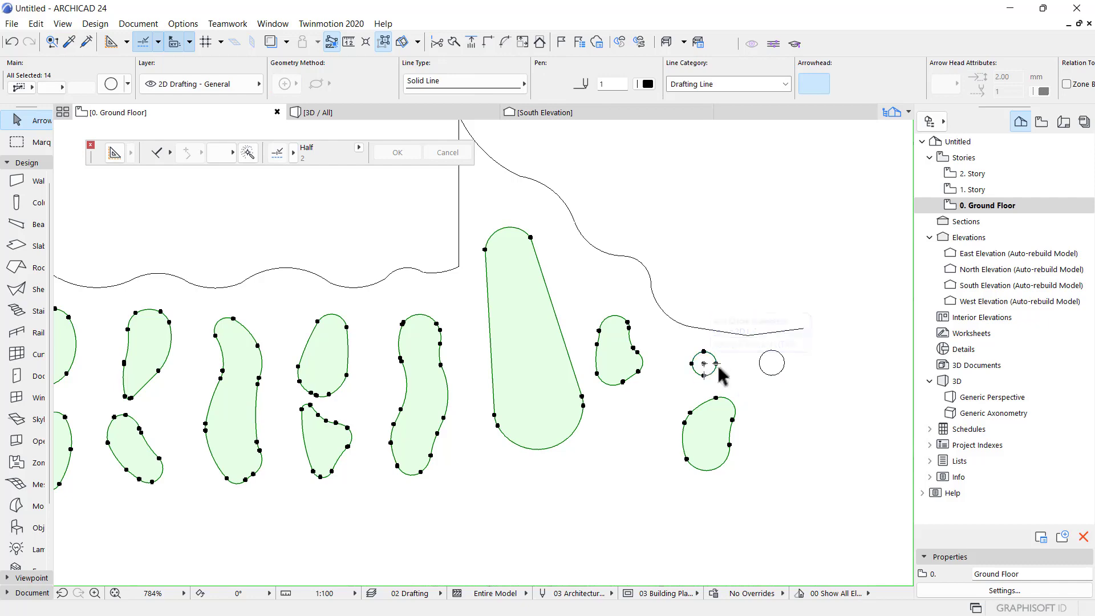
{"action": "scroll", "coordinate": [703, 368], "scroll_direction": "up", "scroll_amount": 5}
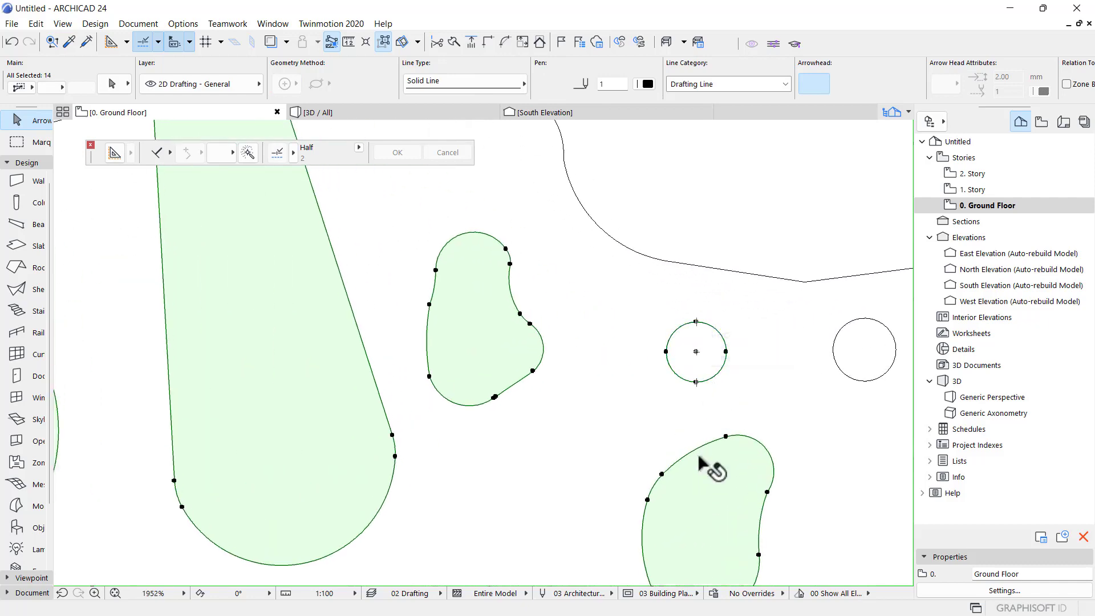
{"action": "left_click", "coordinate": [696, 382], "text": "shift"}
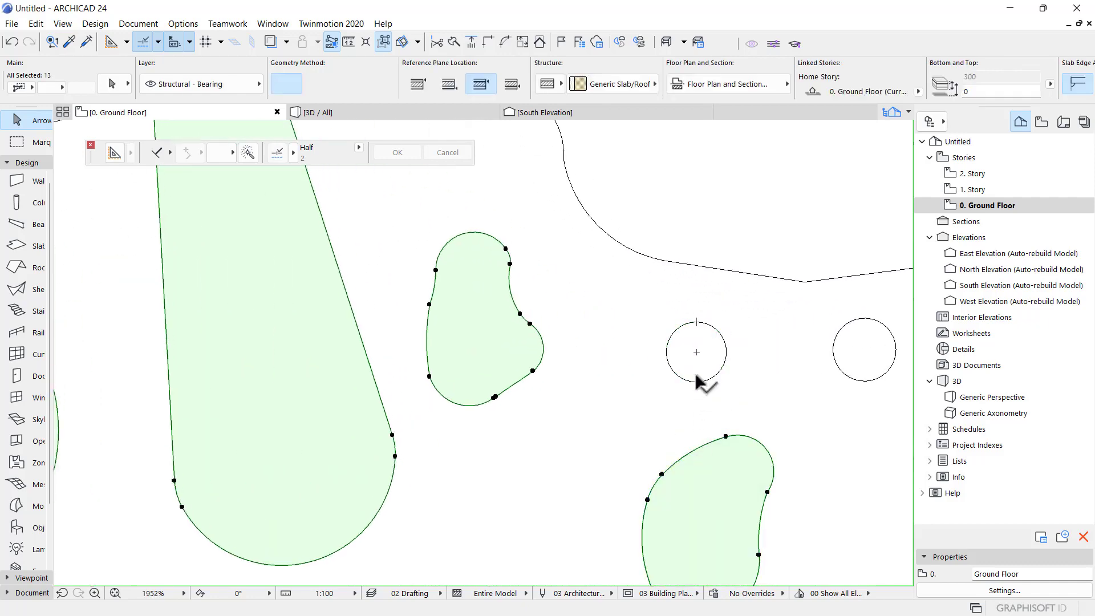
{"action": "left_click", "coordinate": [696, 352], "text": "shift"}
{"action": "left_click", "coordinate": [866, 345], "text": "shift"}
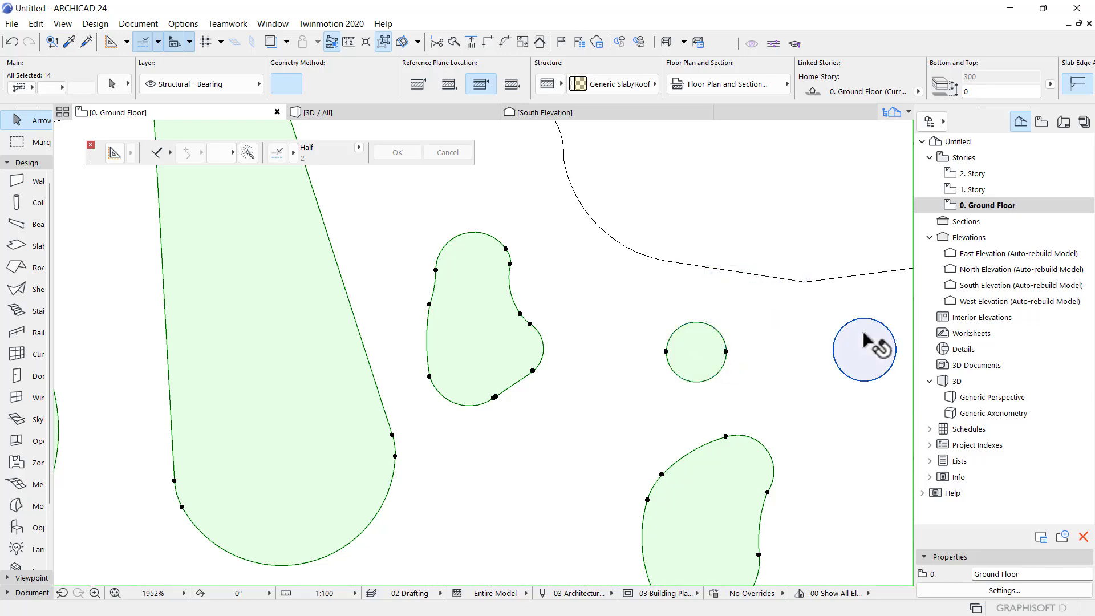
{"action": "scroll", "coordinate": [772, 451], "scroll_direction": "down", "scroll_amount": 8}
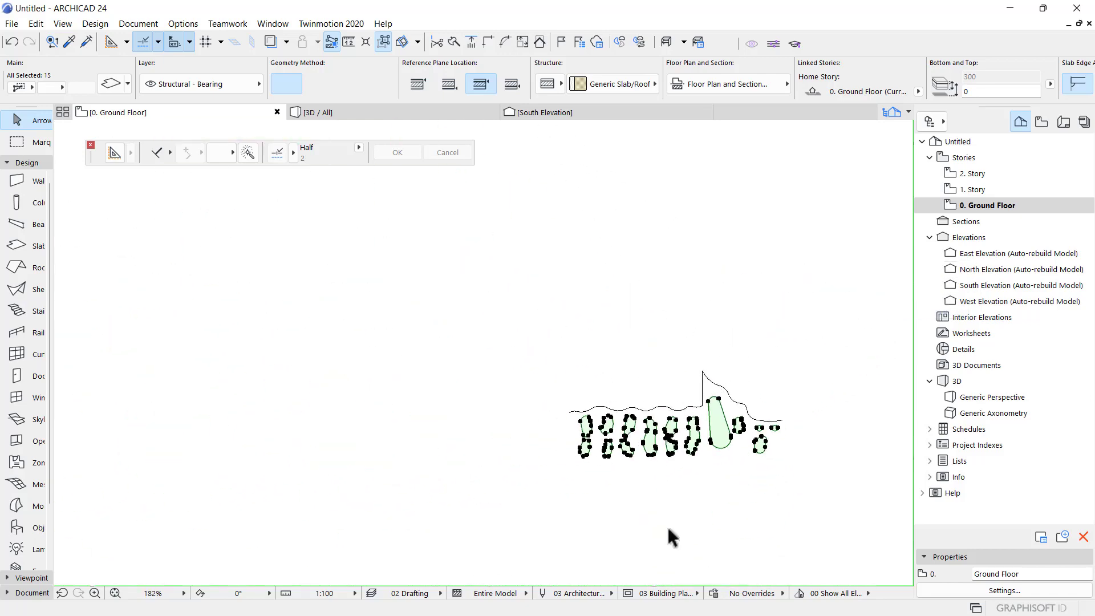
{"action": "scroll", "coordinate": [720, 474], "scroll_direction": "up", "scroll_amount": 3}
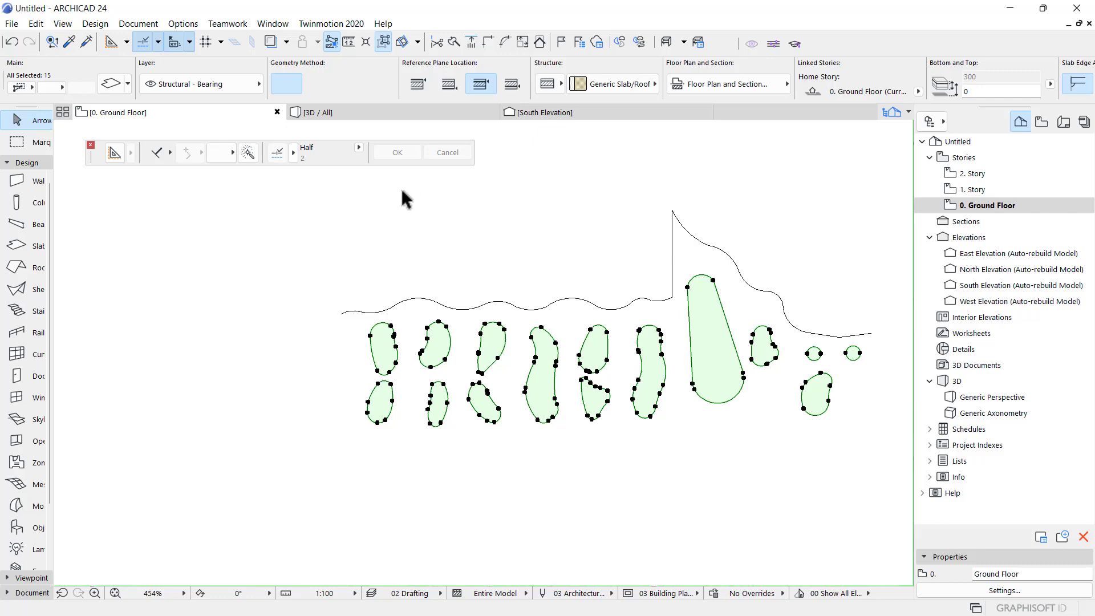
Open the element ID of the selected slabs for editing in the slab selection settings and accept the settings
{"action": "key", "text": "ctrl+t"}
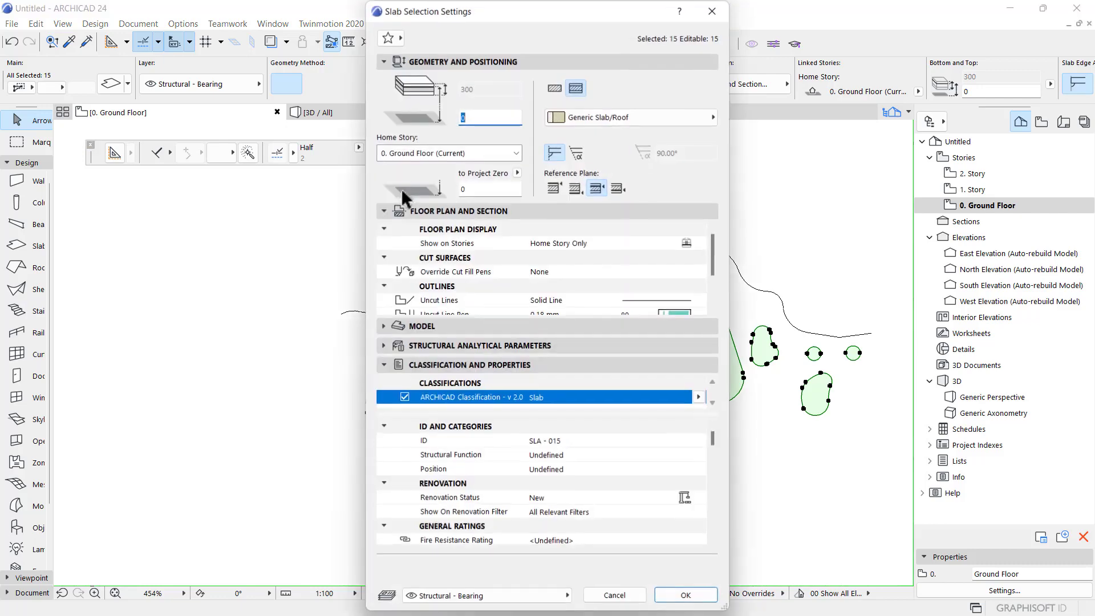
{"action": "left_click", "coordinate": [487, 367]}
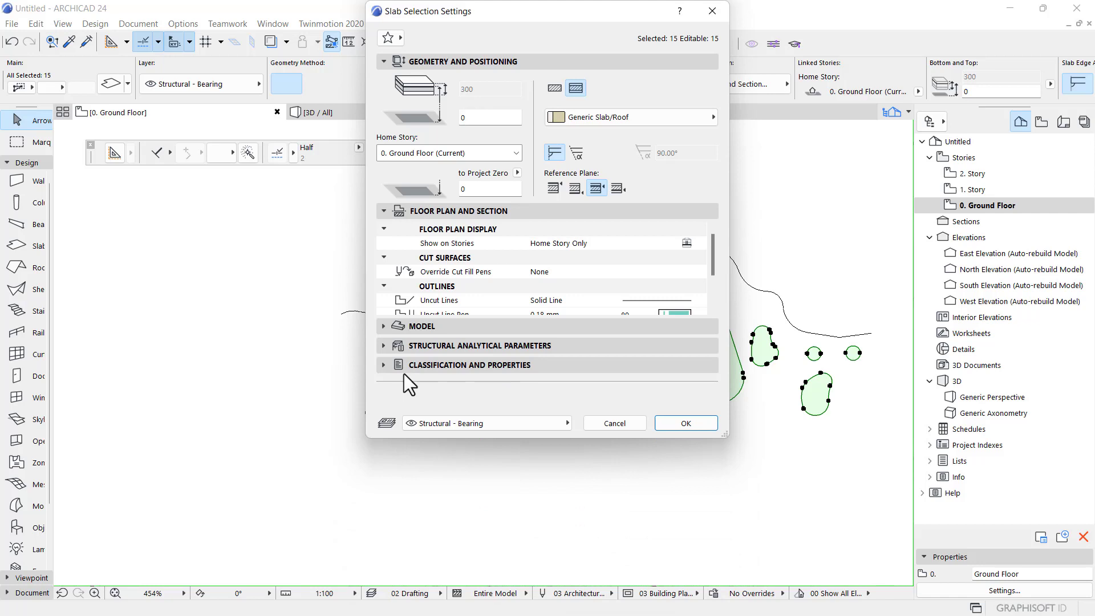
{"action": "left_click", "coordinate": [476, 365]}
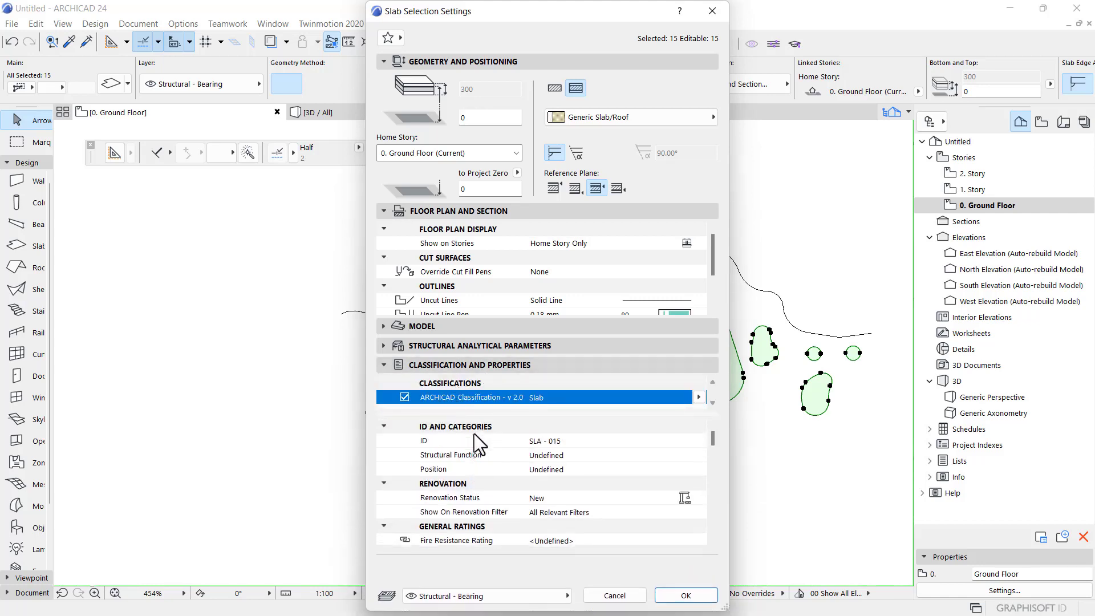
{"action": "left_click", "coordinate": [423, 439]}
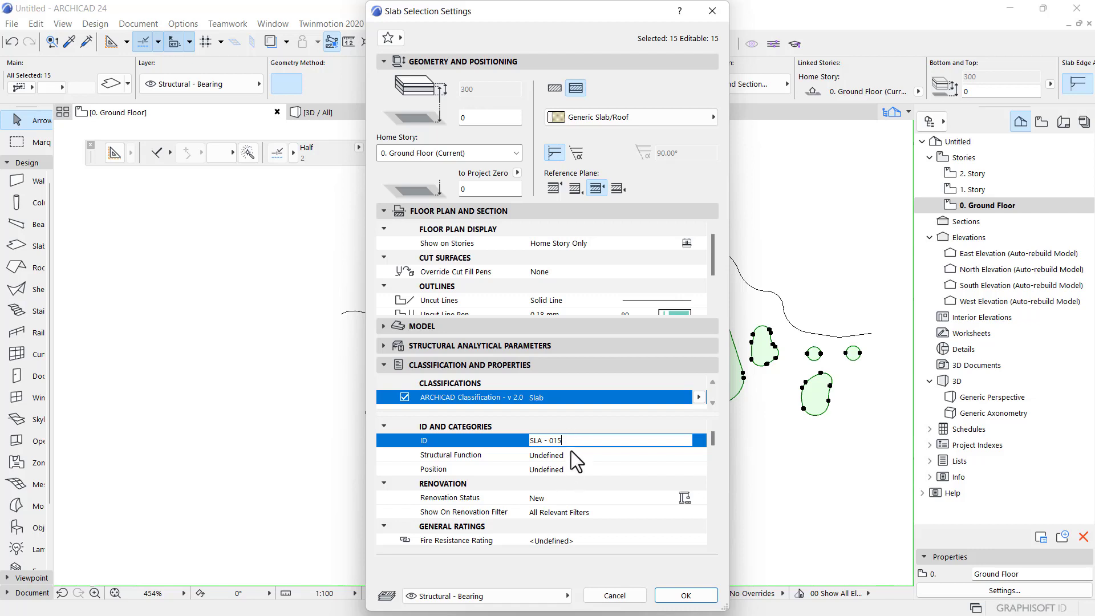
{"action": "left_click_drag", "start_coordinate": [563, 440], "coordinate": [524, 444]}
{"action": "left_click", "coordinate": [680, 594]}
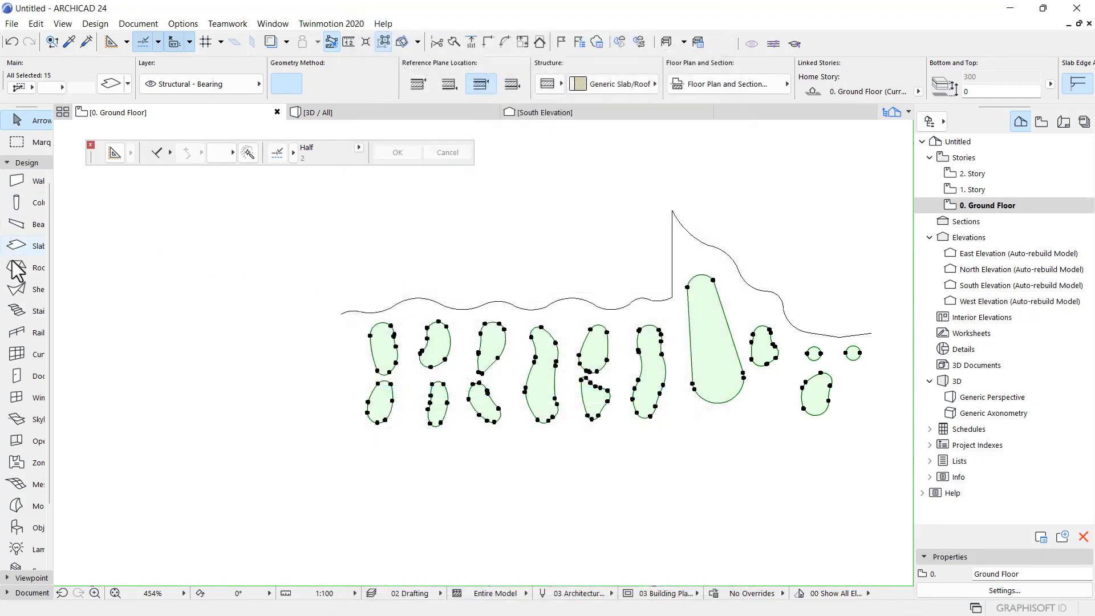
Save the selected slabs as a window library part named MY WINDOW in the Embedded Library, keeping the default basic settings
{"action": "left_click", "coordinate": [12, 25]}
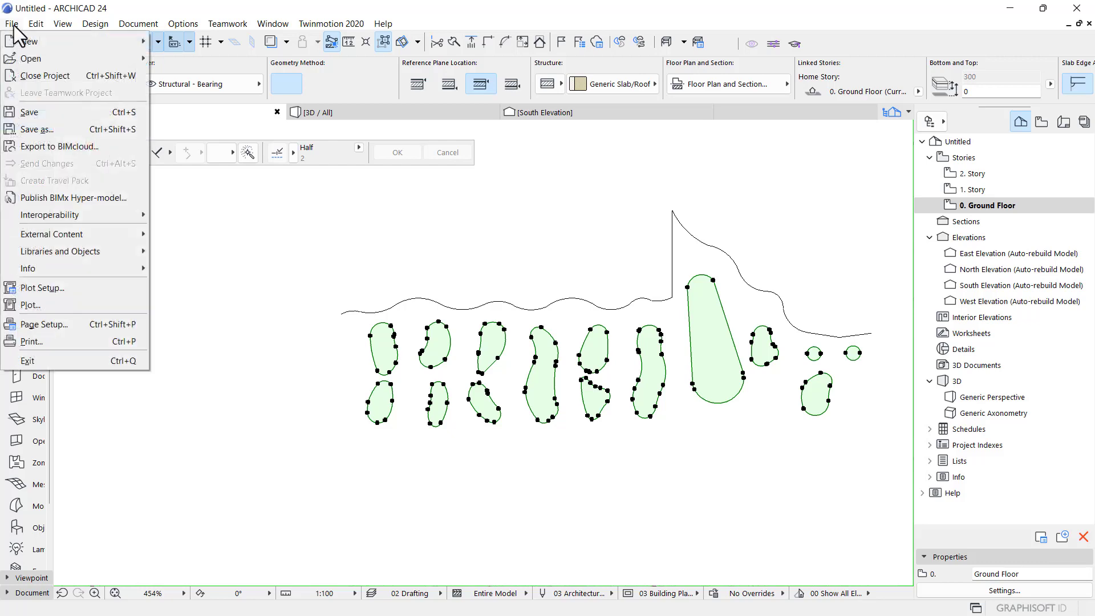
{"action": "mouse_move", "coordinate": [9, 39]}
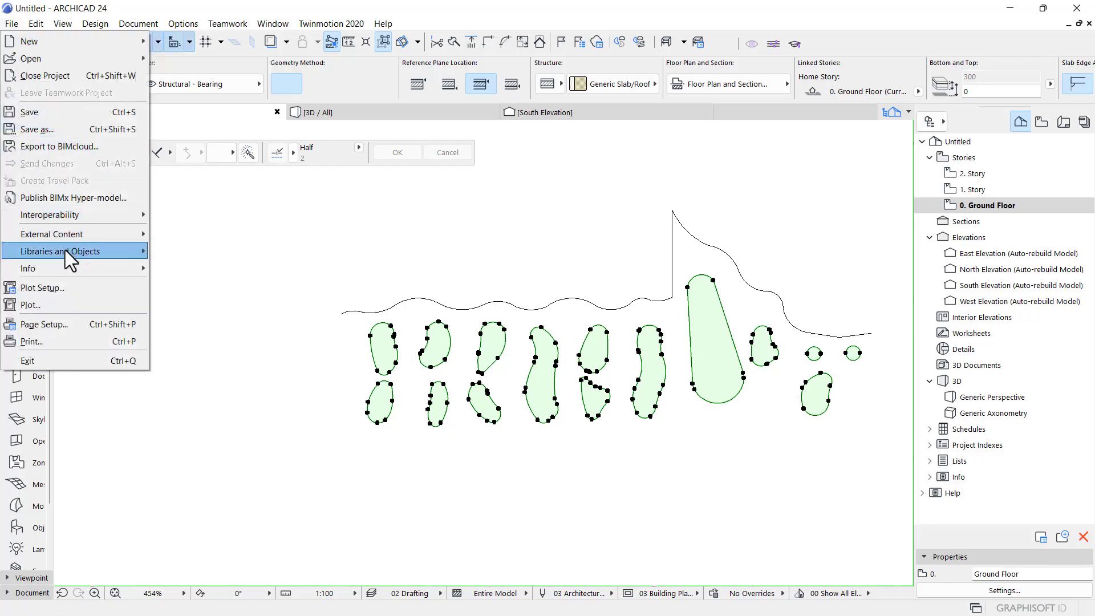
{"action": "mouse_move", "coordinate": [65, 251]}
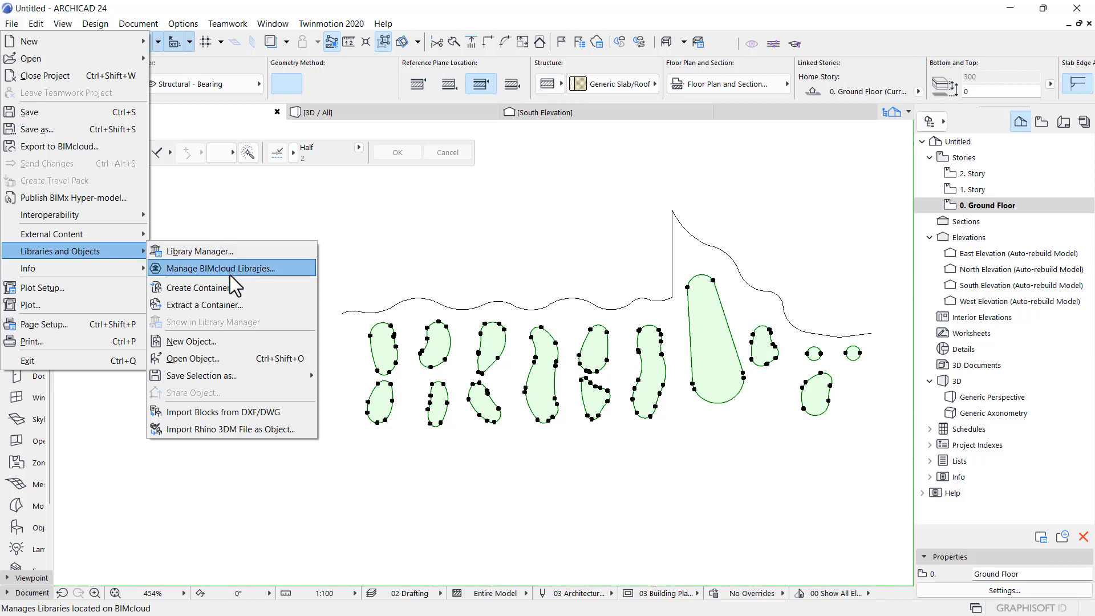
{"action": "mouse_move", "coordinate": [209, 374]}
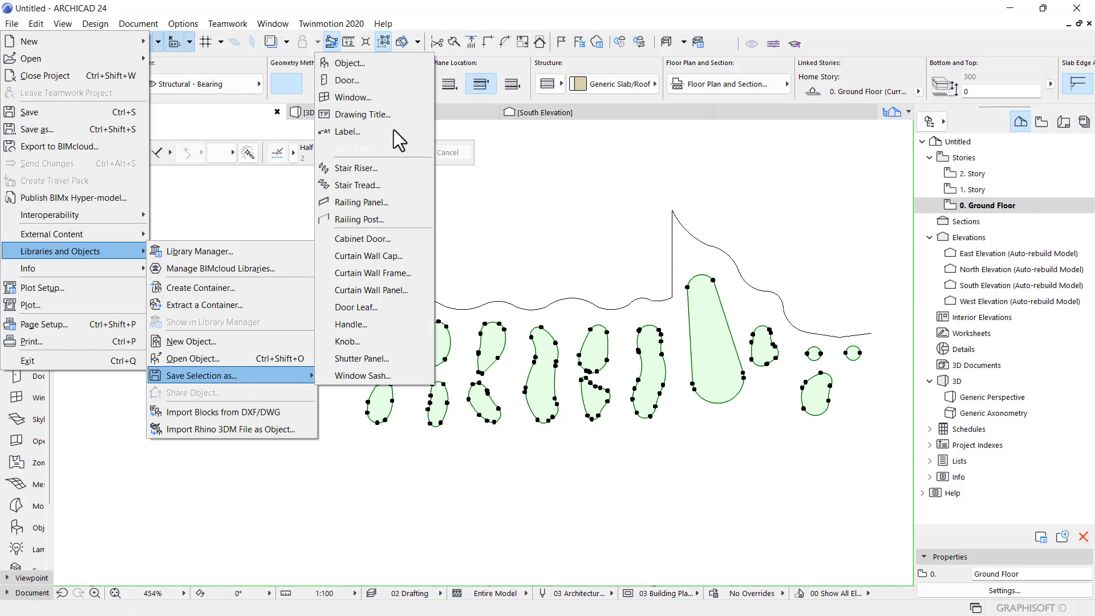
{"action": "left_click", "coordinate": [386, 99]}
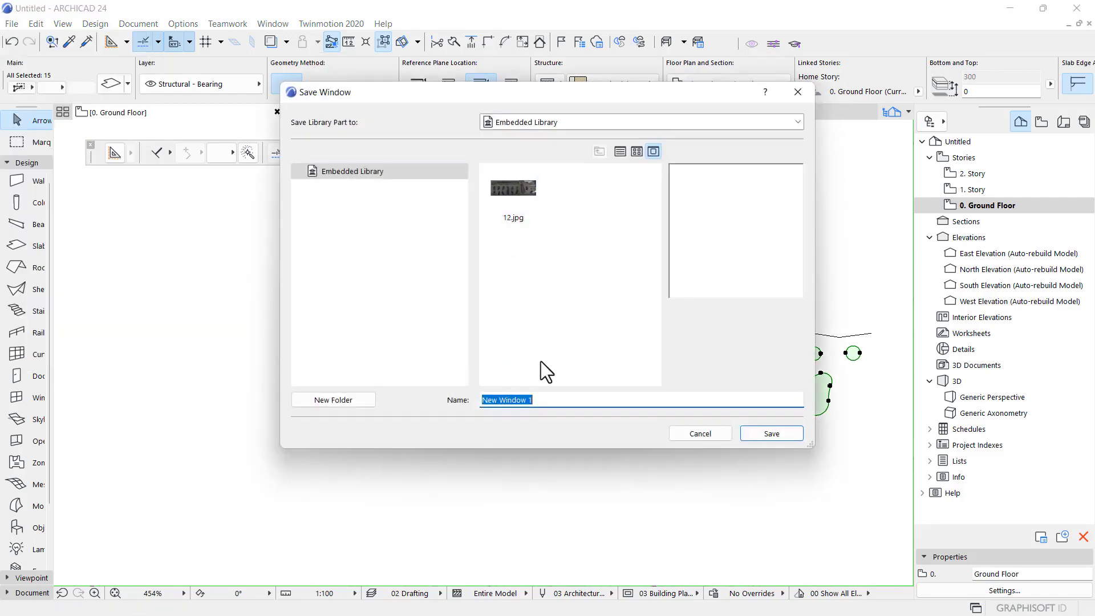
{"action": "left_click", "coordinate": [543, 402]}
{"action": "left_click_drag", "start_coordinate": [542, 402], "coordinate": [529, 402]}
{"action": "left_click_drag", "start_coordinate": [531, 404], "coordinate": [478, 400]}
{"action": "type", "text": "M"}
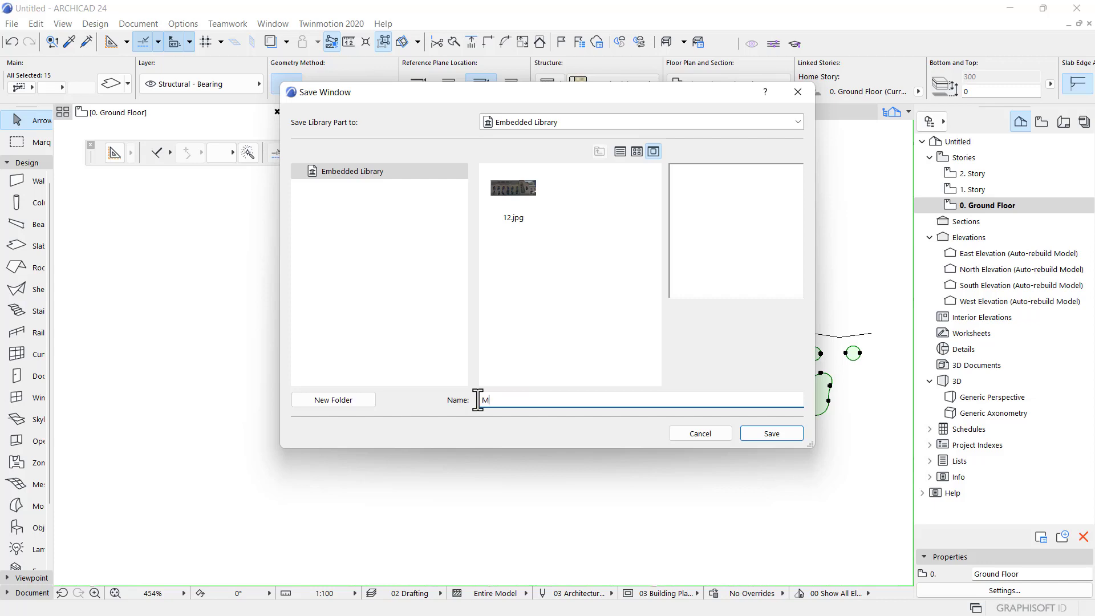
{"action": "type", "text": "Y WINDOW"}
{"action": "left_click", "coordinate": [785, 434]}
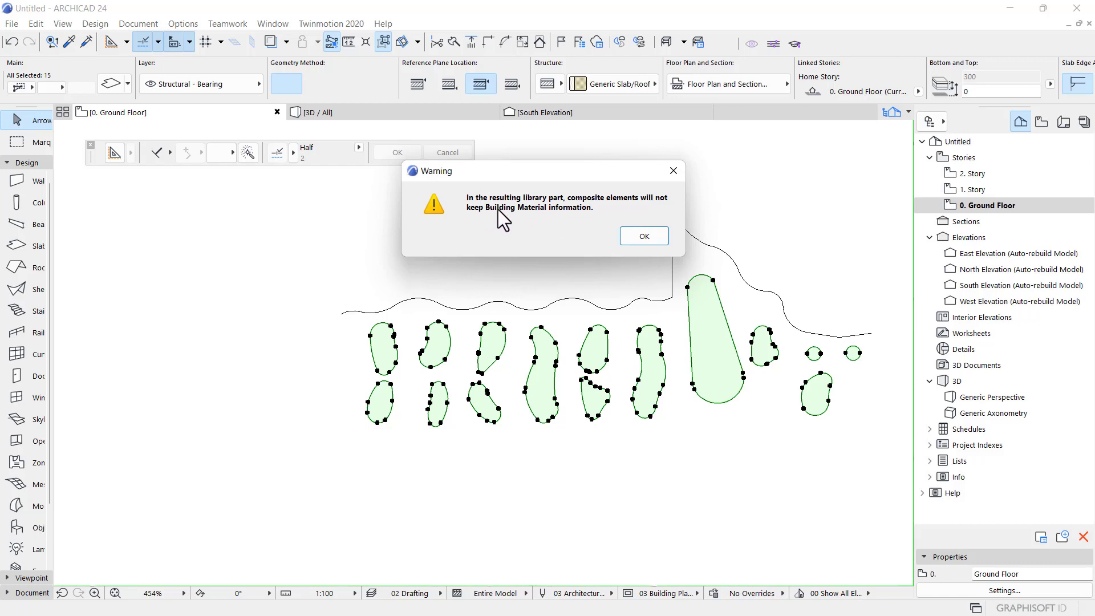
{"action": "left_click", "coordinate": [645, 236]}
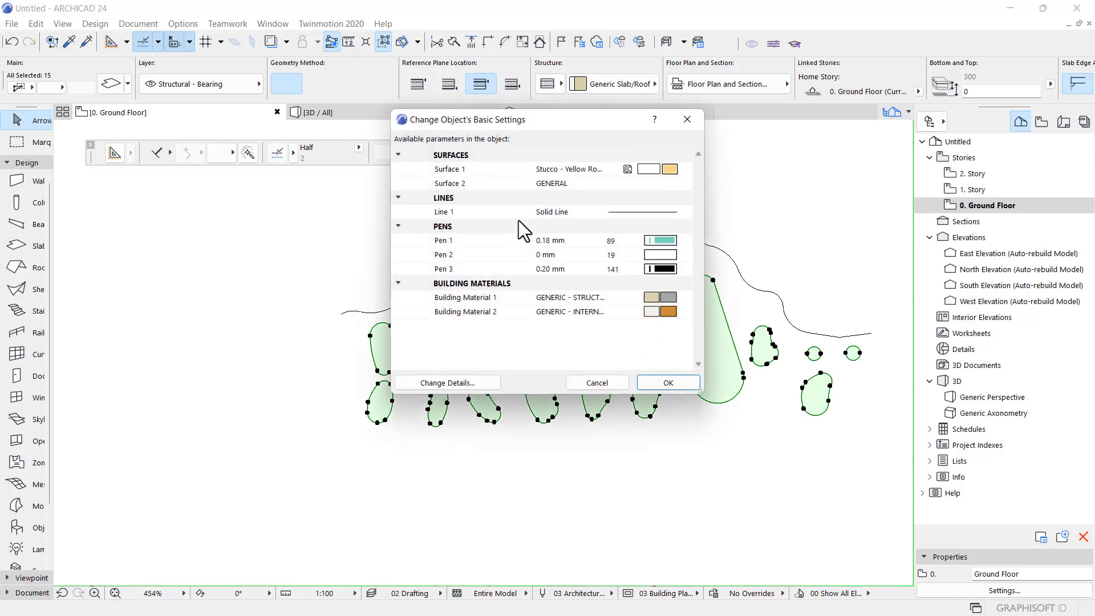
{"action": "left_click", "coordinate": [669, 384]}
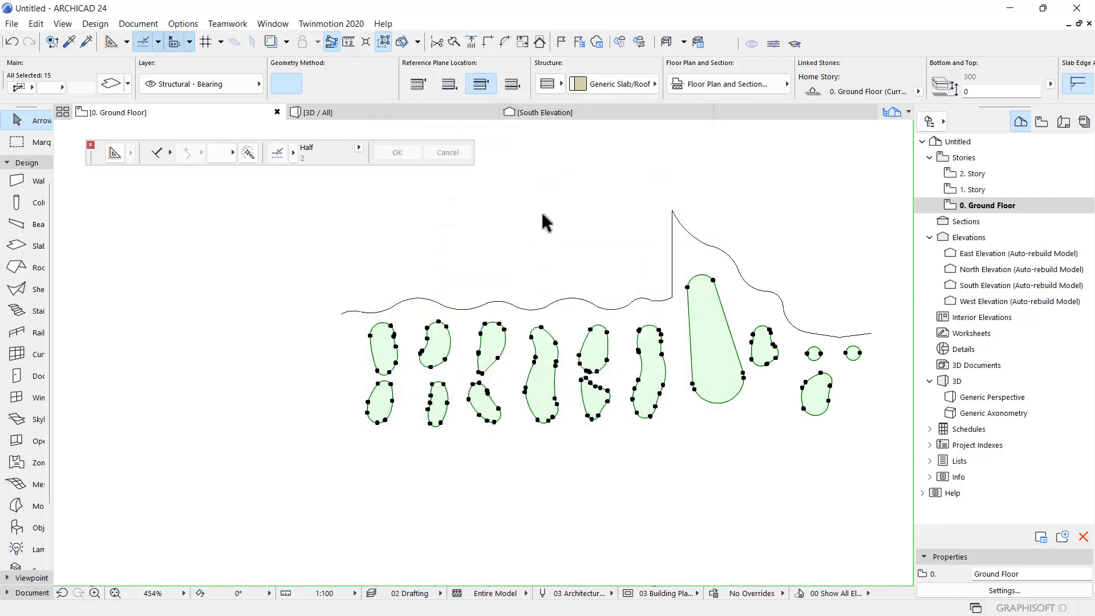
Deselect the slabs and draw a single horizontal wall about 4000 mm long in the empty area below the outlines
{"action": "scroll", "coordinate": [452, 276], "scroll_direction": "down", "scroll_amount": 10}
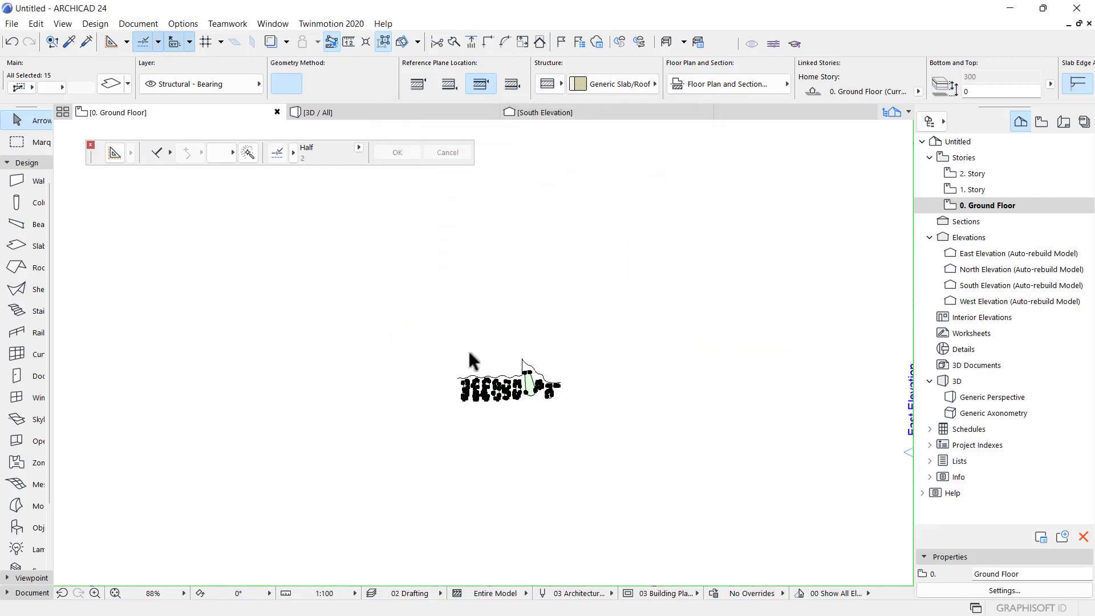
{"action": "left_click", "coordinate": [469, 352]}
{"action": "scroll", "coordinate": [525, 378], "scroll_direction": "up", "scroll_amount": 8}
{"action": "scroll", "coordinate": [524, 422], "scroll_direction": "down", "scroll_amount": 4}
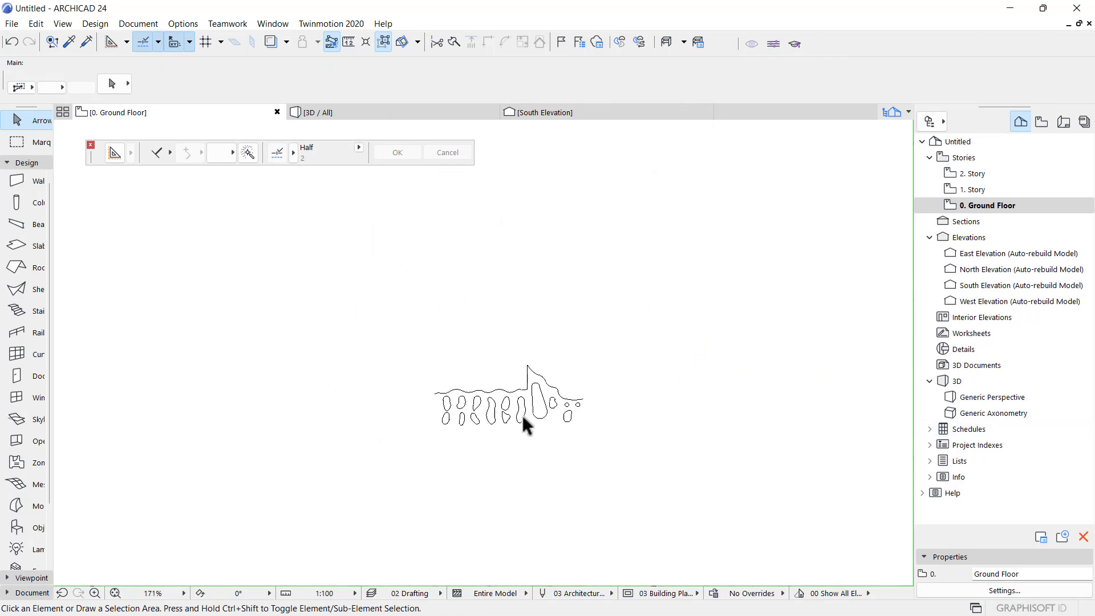
{"action": "scroll", "coordinate": [513, 422], "scroll_direction": "down", "scroll_amount": 8}
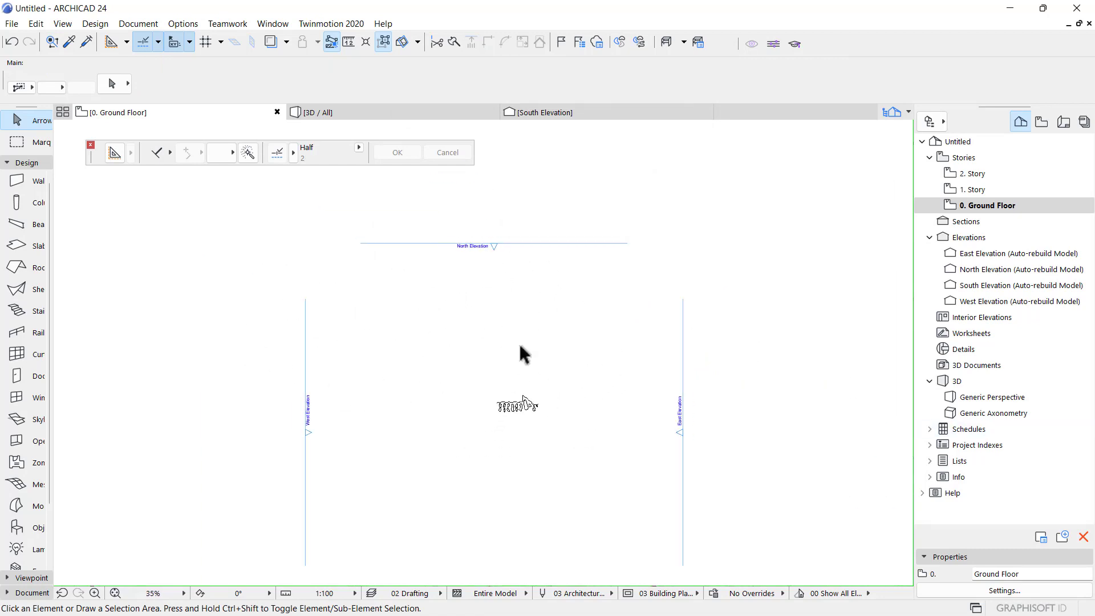
{"action": "scroll", "coordinate": [520, 360], "scroll_direction": "down", "scroll_amount": 5}
{"action": "scroll", "coordinate": [501, 384], "scroll_direction": "up", "scroll_amount": 9}
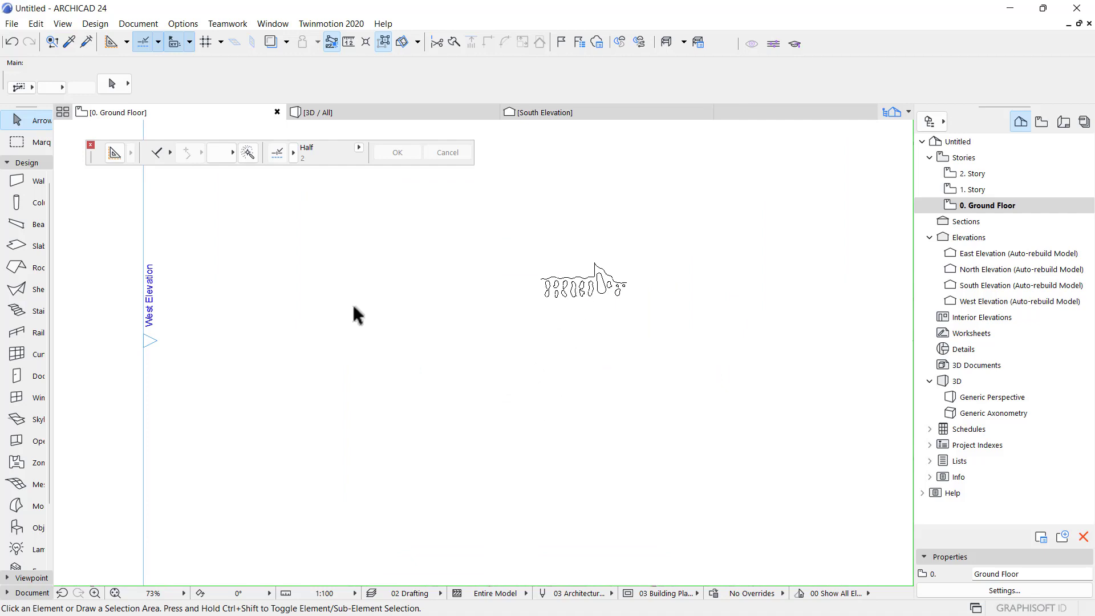
{"action": "left_click", "coordinate": [35, 182]}
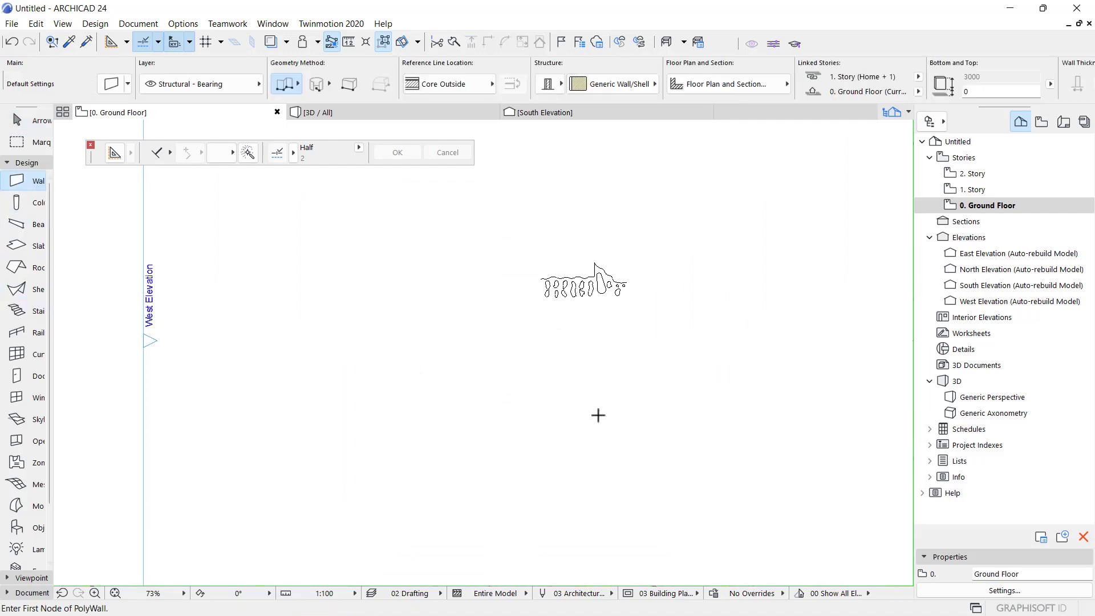
{"action": "left_click", "coordinate": [330, 383]}
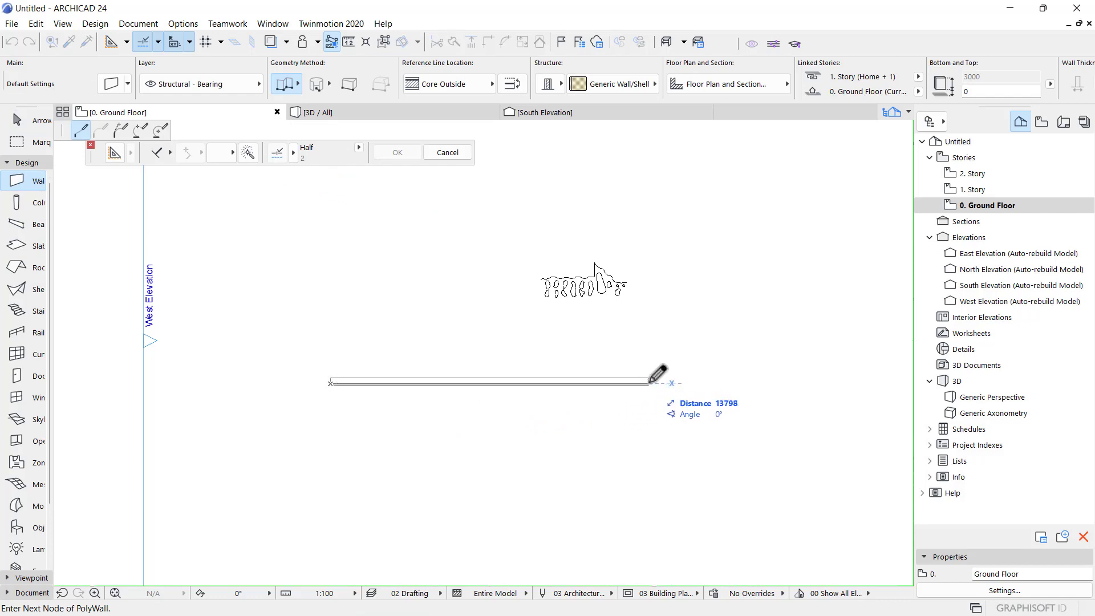
{"action": "scroll", "coordinate": [533, 293], "scroll_direction": "up", "scroll_amount": 3}
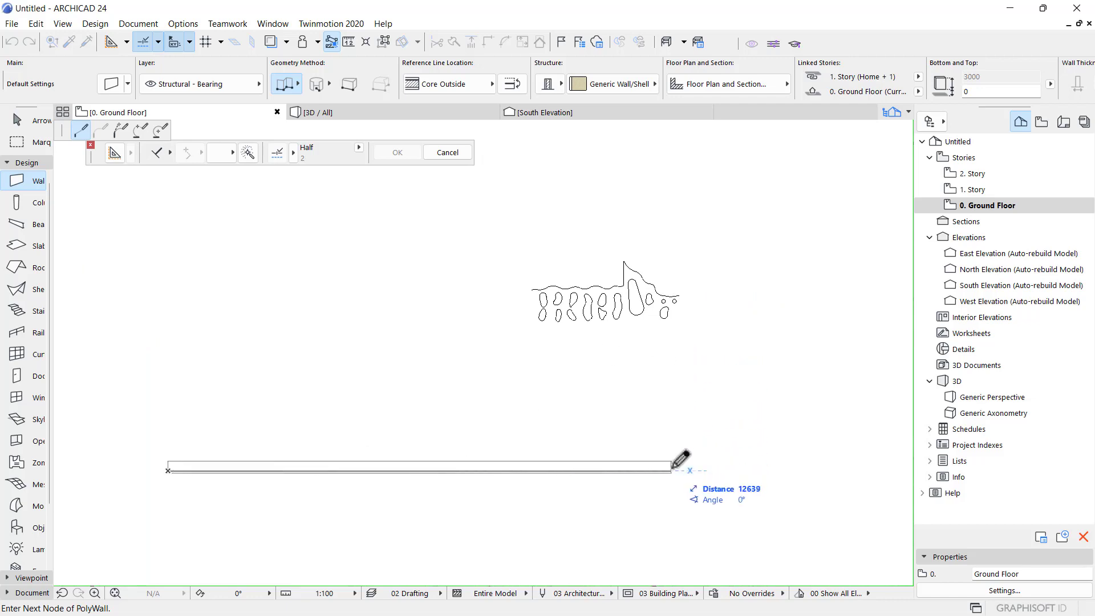
{"action": "type", "text": "37"}
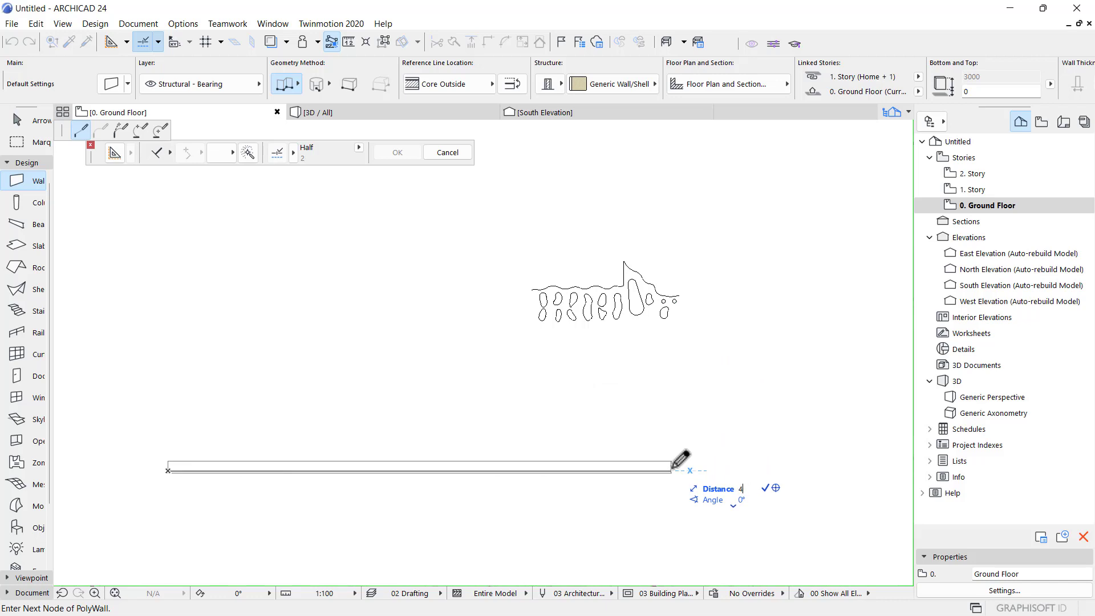
{"action": "key", "text": "Return"}
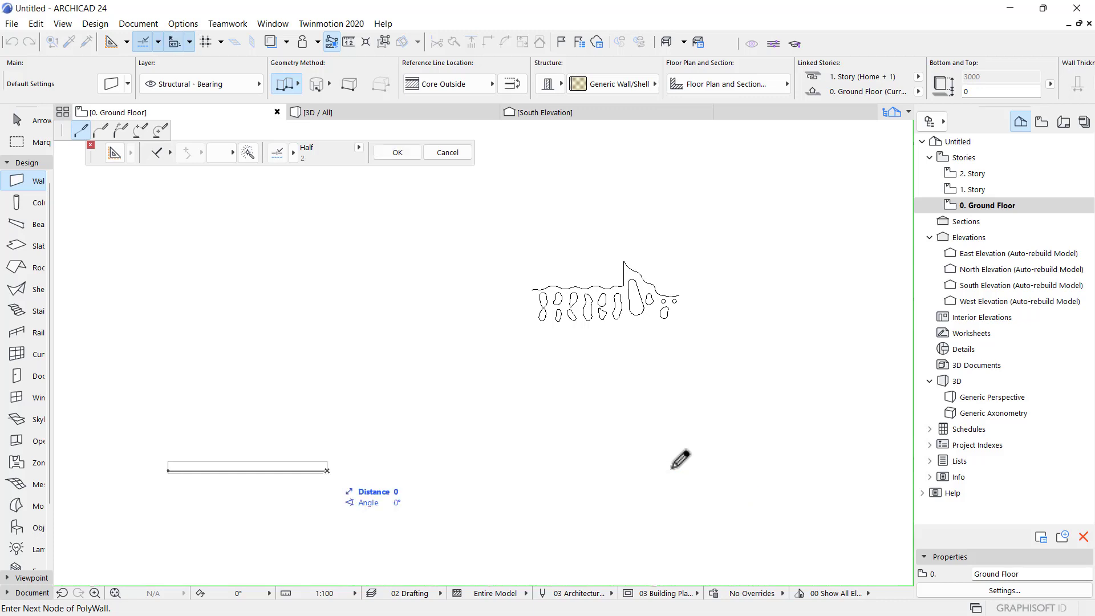
{"action": "key", "text": "Return"}
Select the new wall and move it so that it lies directly below the slab outlines
{"action": "left_click", "coordinate": [310, 472], "text": "shift"}
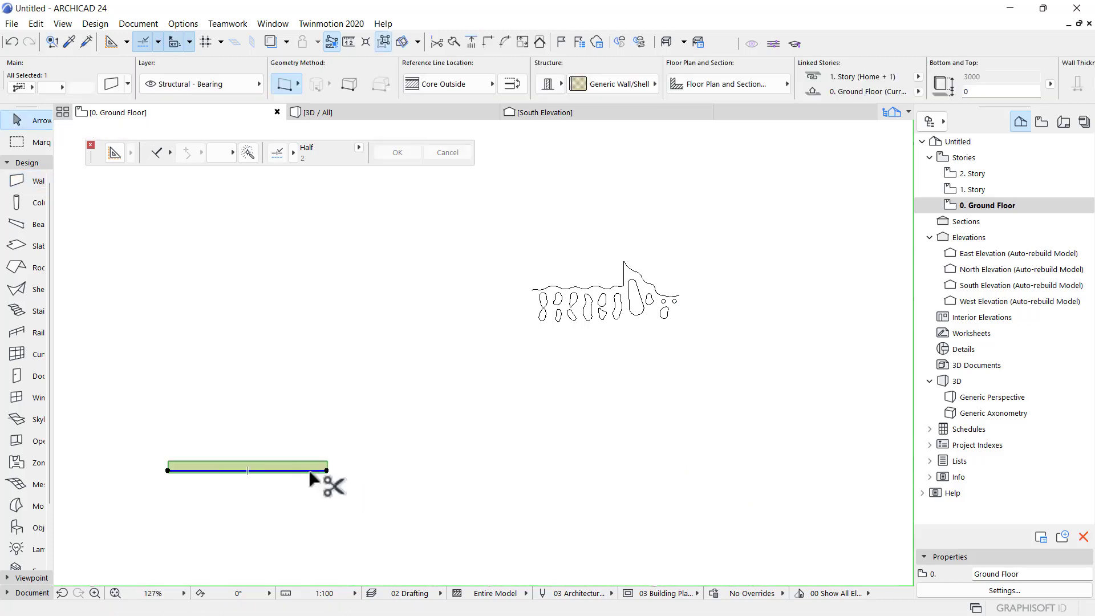
{"action": "key", "text": "ctrl+d"}
{"action": "left_click", "coordinate": [327, 471]}
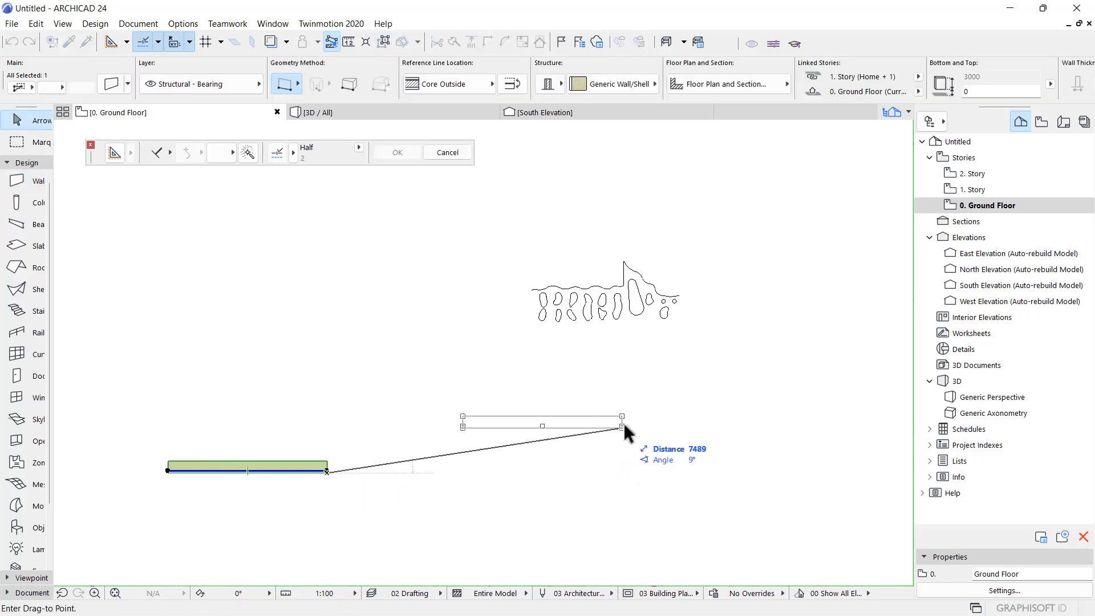
{"action": "left_click", "coordinate": [633, 415]}
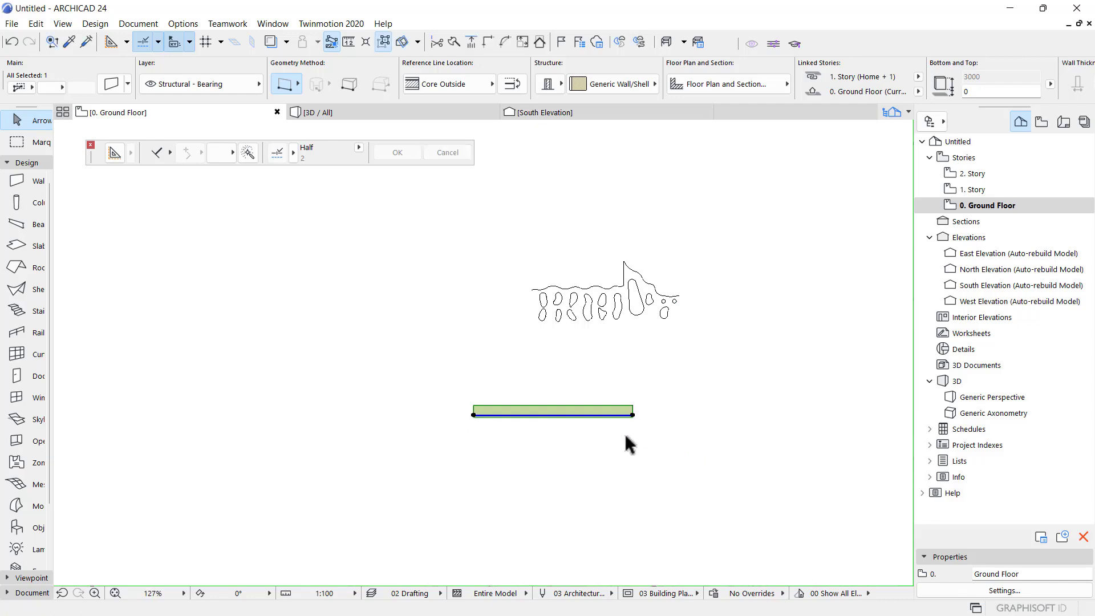
Switch the wall to a basic structure with the GENERIC - STRUCTURAL building material, reduce its thickness and deselect it
{"action": "double_click", "coordinate": [601, 411]}
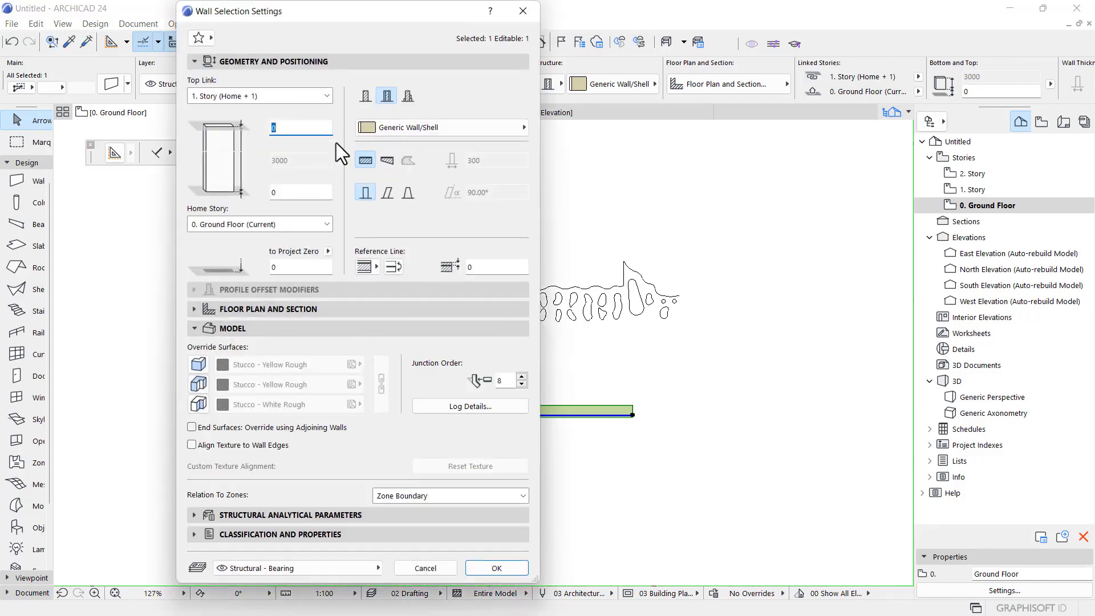
{"action": "left_click", "coordinate": [361, 97]}
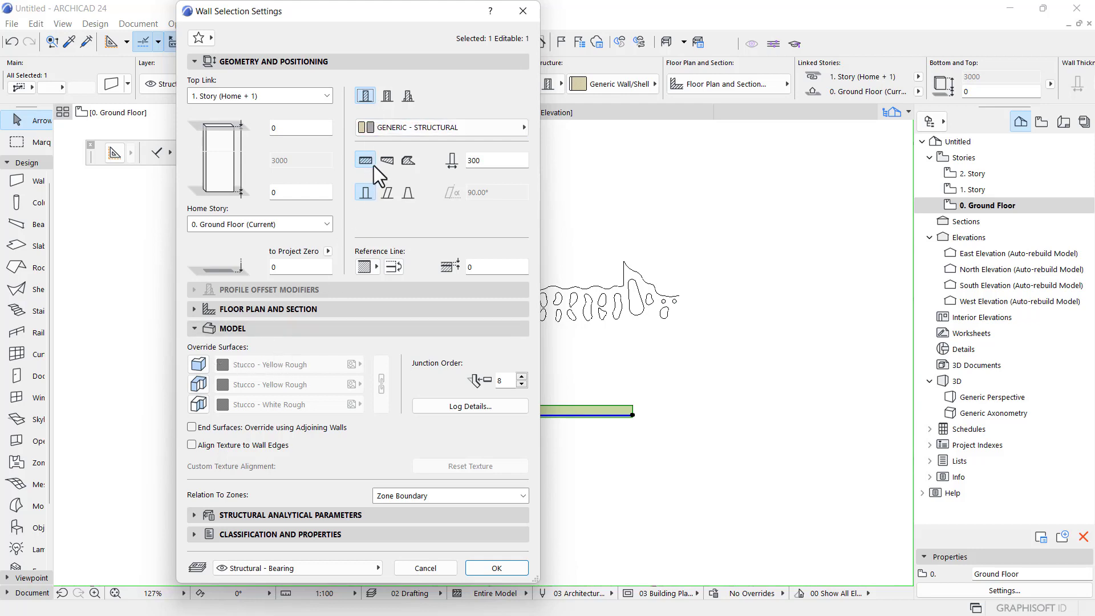
{"action": "left_click_drag", "start_coordinate": [503, 166], "coordinate": [462, 166]}
{"action": "left_click", "coordinate": [496, 567]}
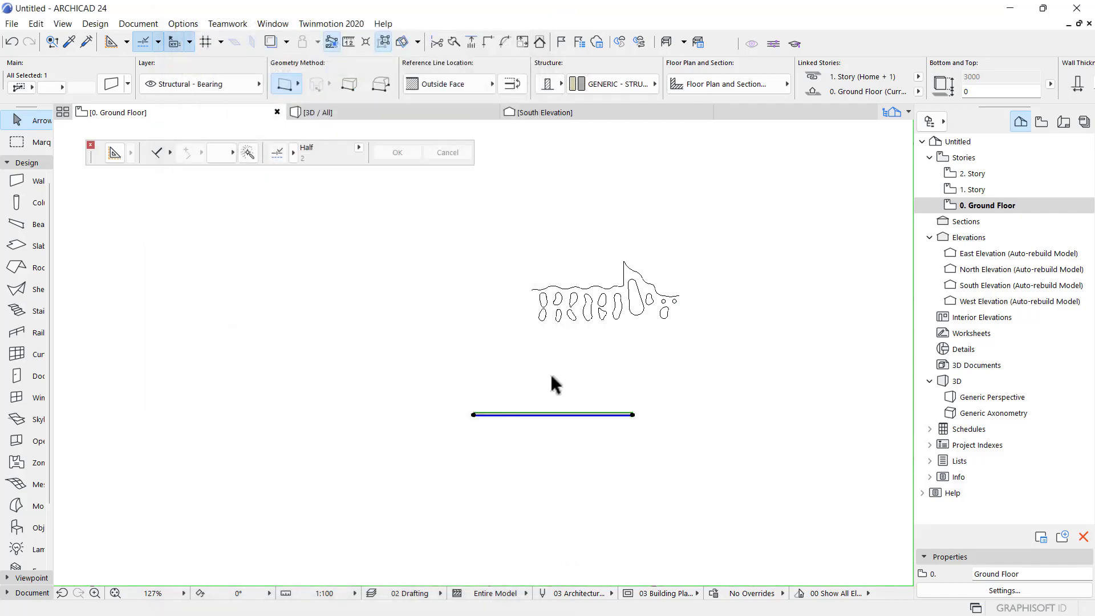
{"action": "scroll", "coordinate": [551, 377], "scroll_direction": "up", "scroll_amount": 3}
{"action": "left_click", "coordinate": [513, 396]}
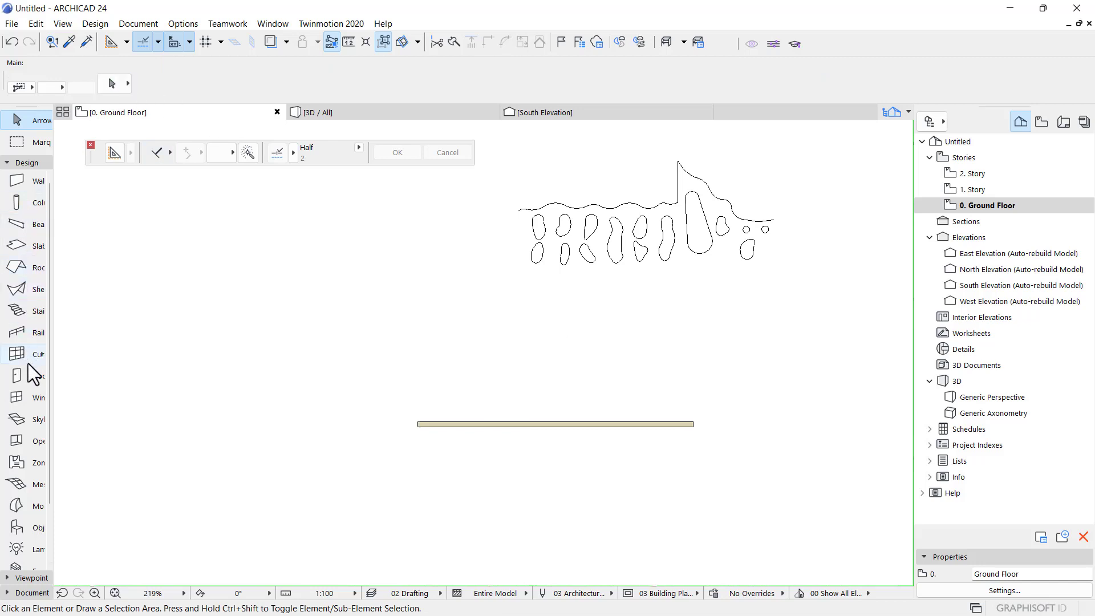
Place the MY WINDOW element, 3456 mm wide, near the middle of the wall without changing the window default settings
{"action": "scroll", "coordinate": [25, 330], "scroll_direction": "down", "scroll_amount": 2}
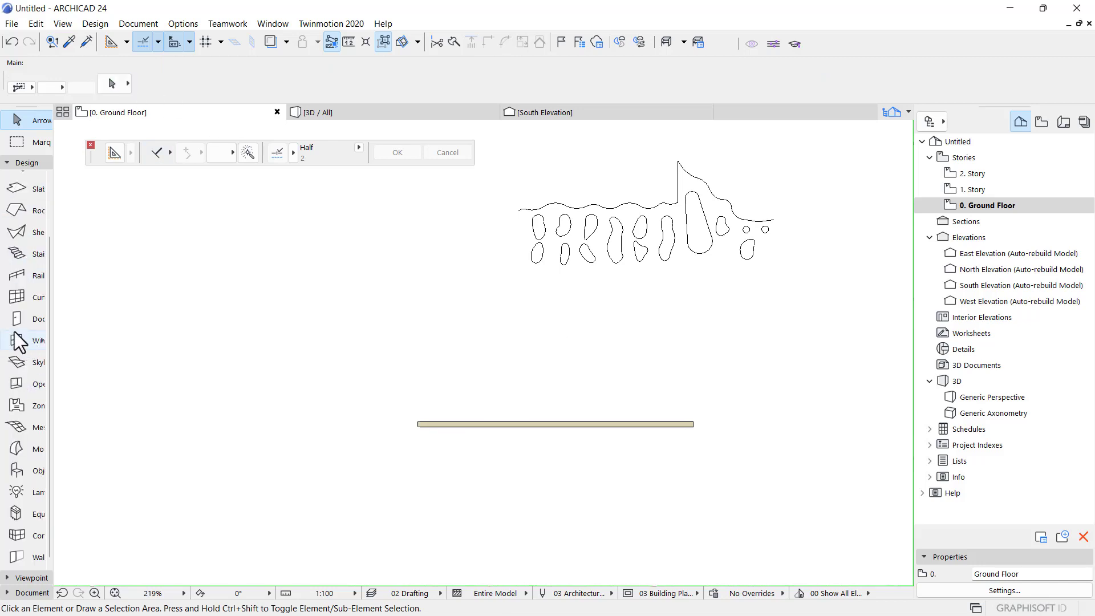
{"action": "left_click", "coordinate": [23, 342]}
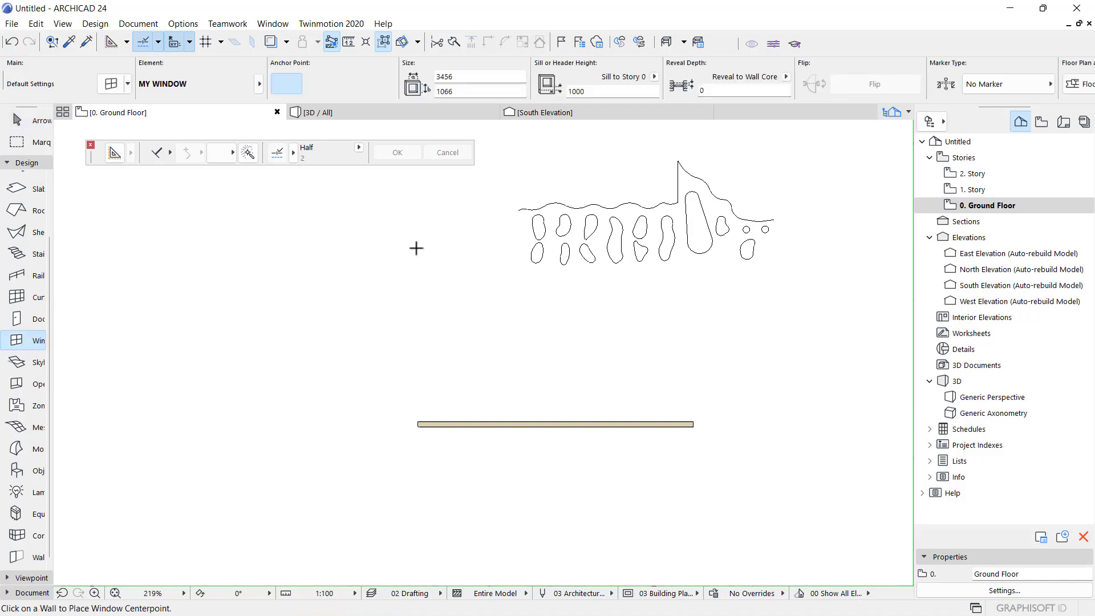
{"action": "double_click", "coordinate": [24, 341]}
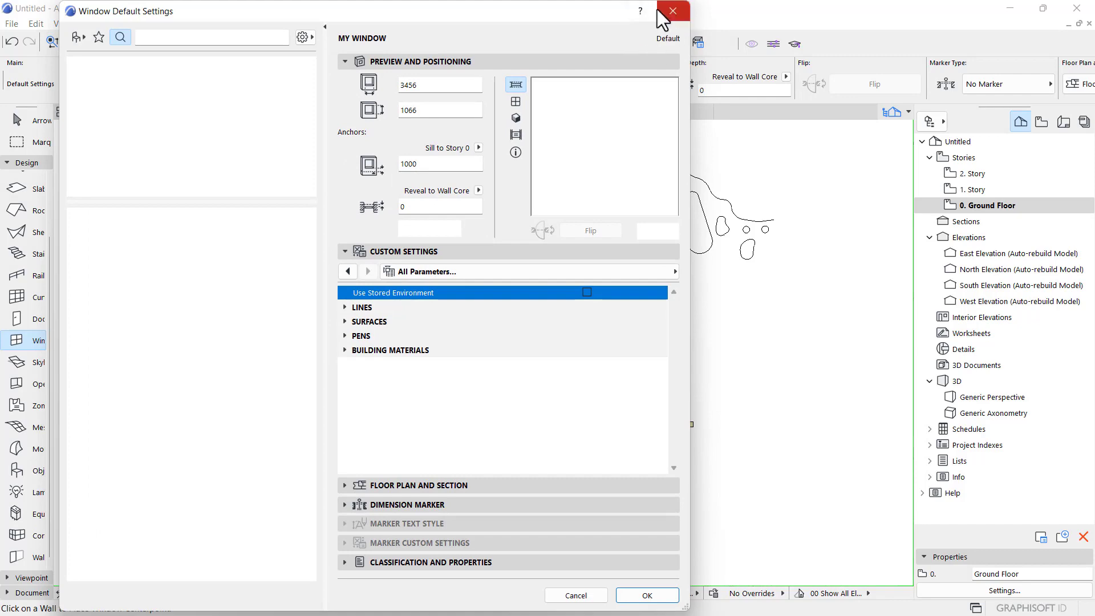
{"action": "left_click", "coordinate": [674, 11]}
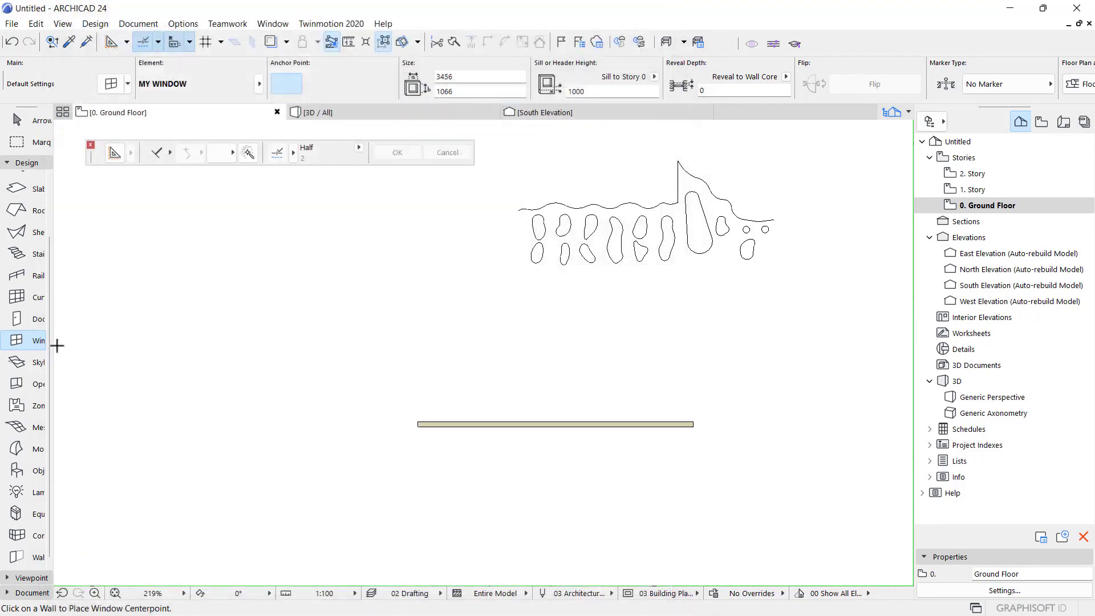
{"action": "scroll", "coordinate": [570, 445], "scroll_direction": "up", "scroll_amount": 3}
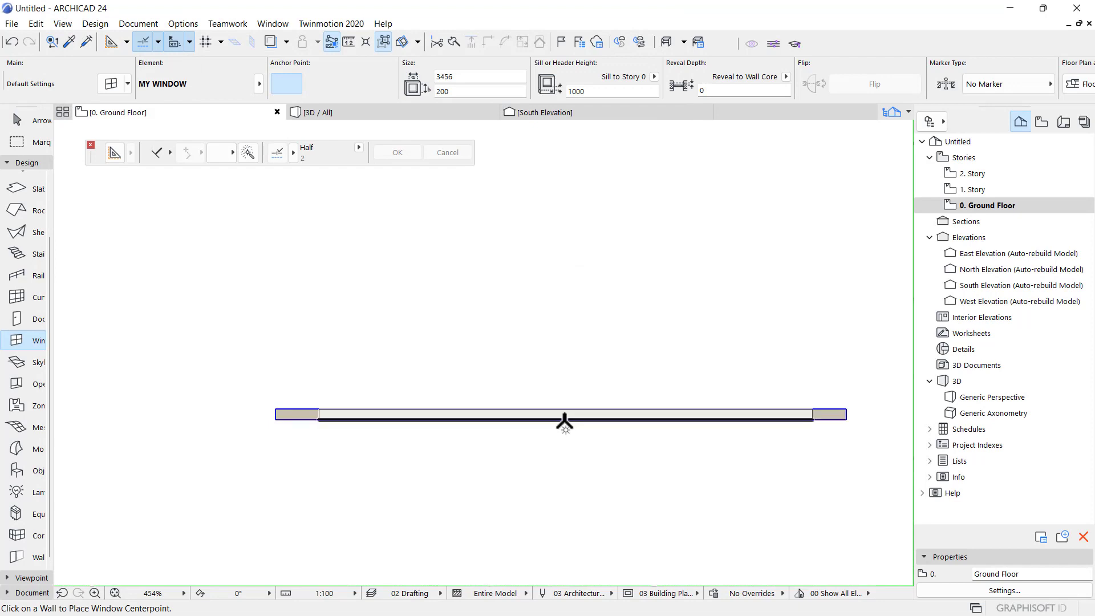
{"action": "left_click", "coordinate": [563, 421]}
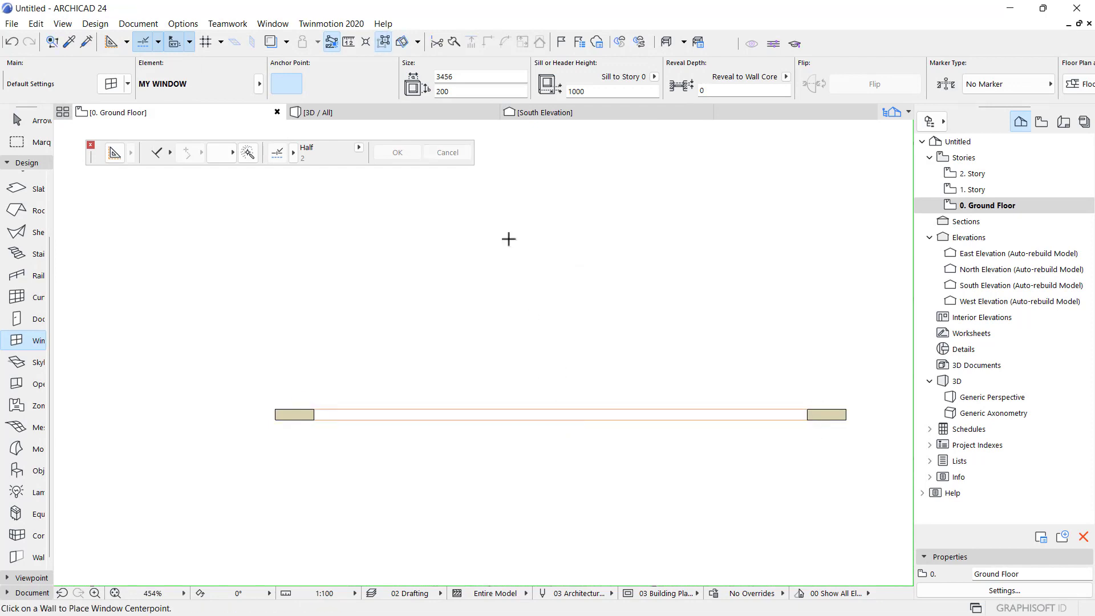
Examine the wall and its custom window openings in the 3D perspective view
{"action": "left_click", "coordinate": [449, 118]}
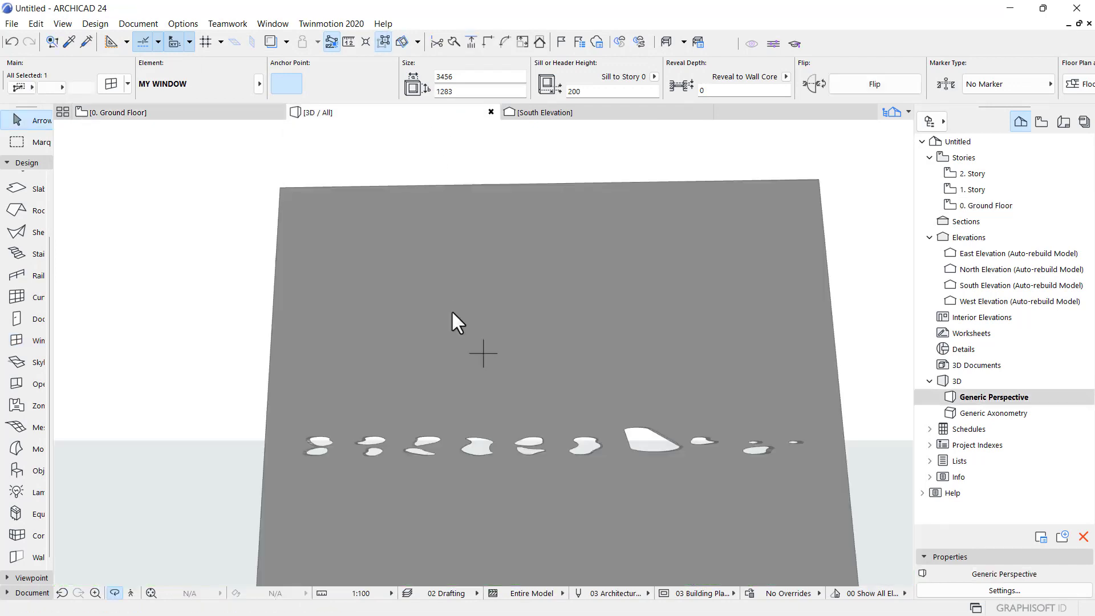
{"action": "scroll", "coordinate": [464, 364], "scroll_direction": "down", "scroll_amount": 6}
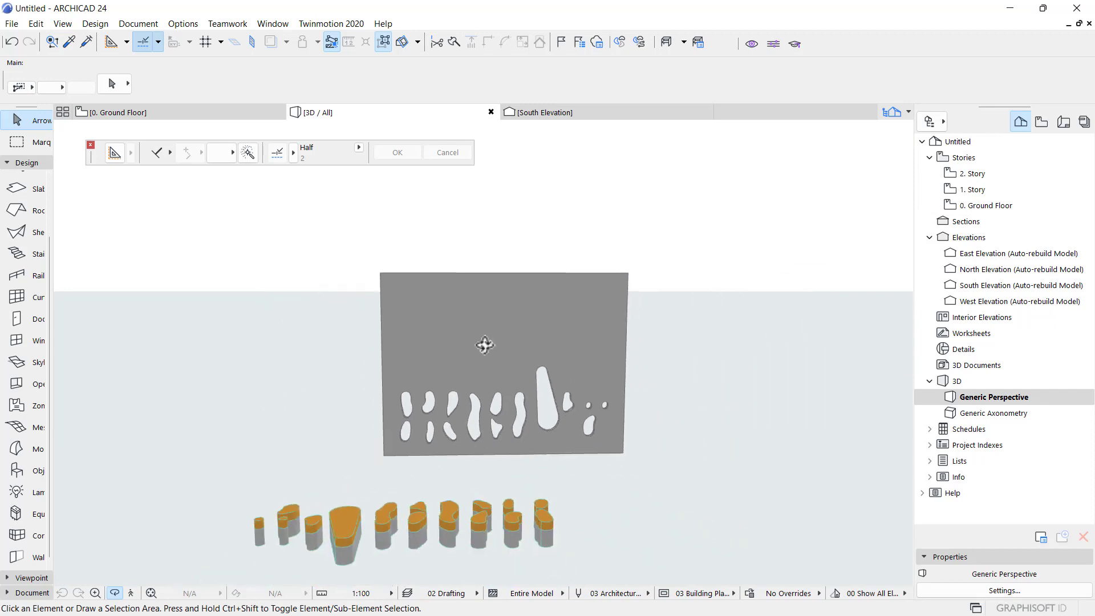
{"action": "scroll", "coordinate": [470, 397], "scroll_direction": "up", "scroll_amount": 4}
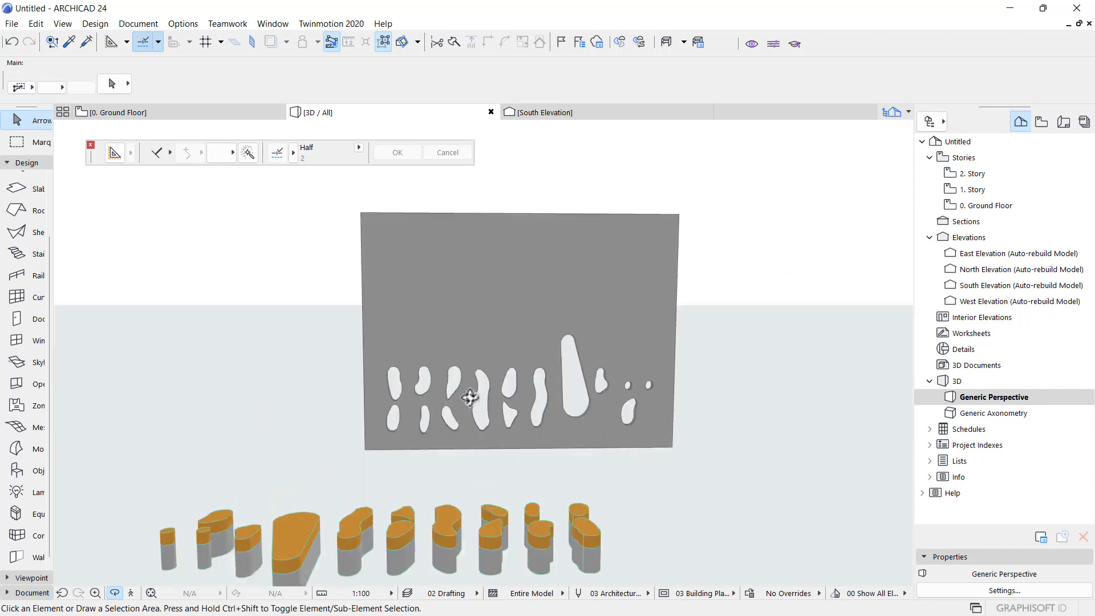
{"action": "middle_click_drag", "start_coordinate": [390, 352], "coordinate": [445, 357], "text": "shift"}
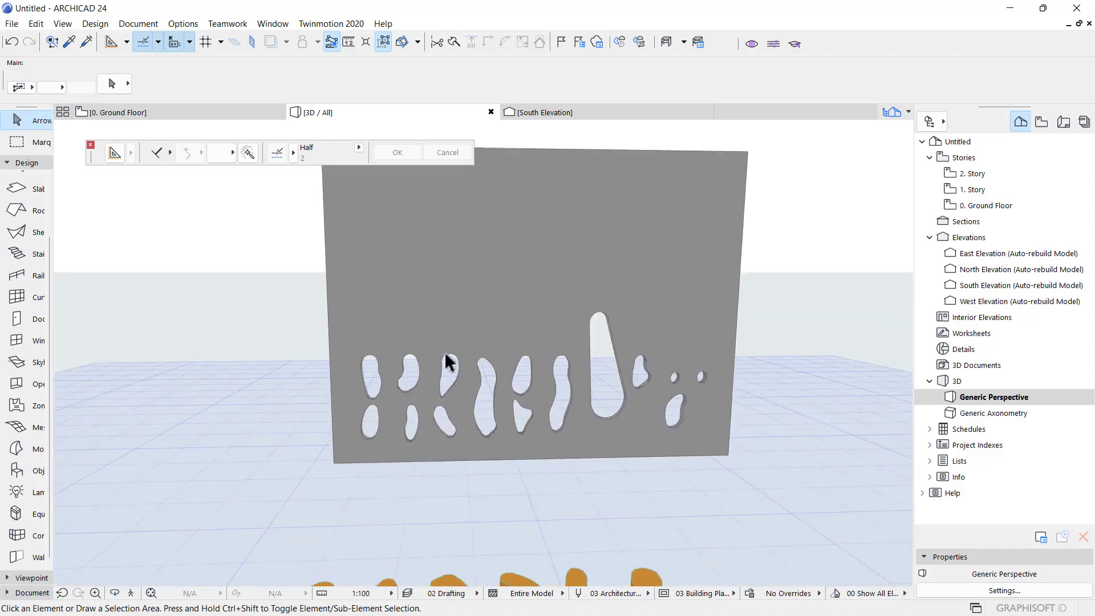
Return to the ground floor plan, clear the wall selection and activate the Line tool at the slab outlines
{"action": "left_click", "coordinate": [373, 406]}
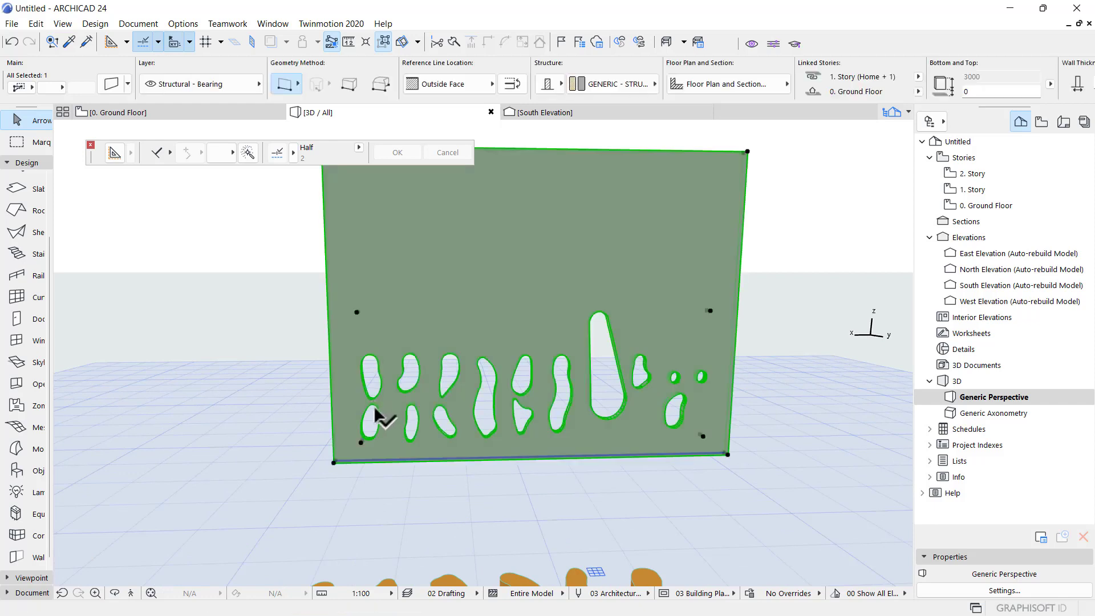
{"action": "left_click", "coordinate": [188, 112]}
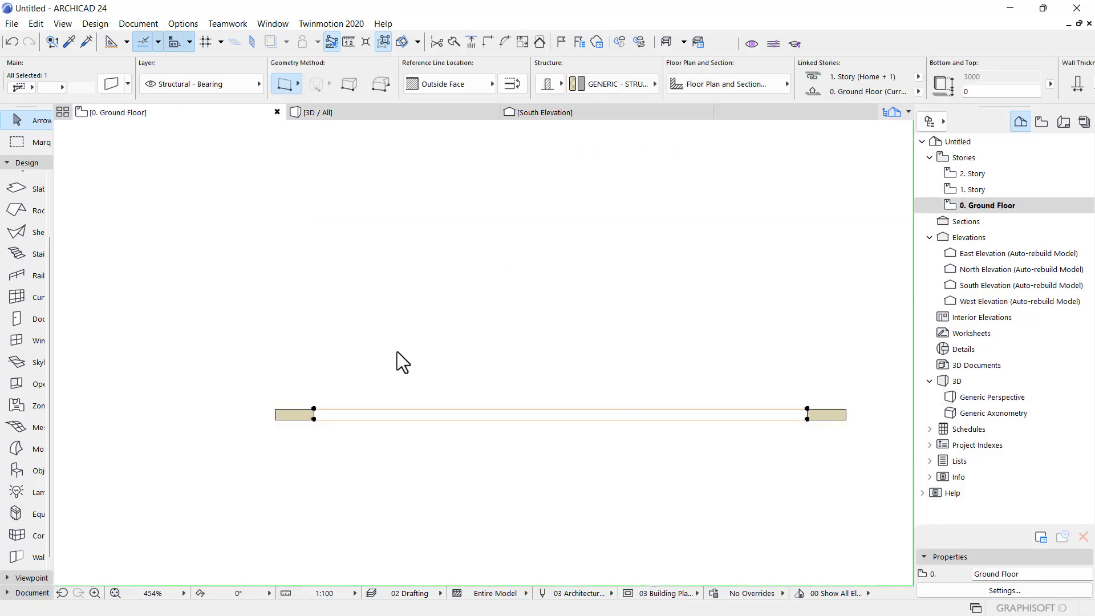
{"action": "scroll", "coordinate": [390, 353], "scroll_direction": "down", "scroll_amount": 5}
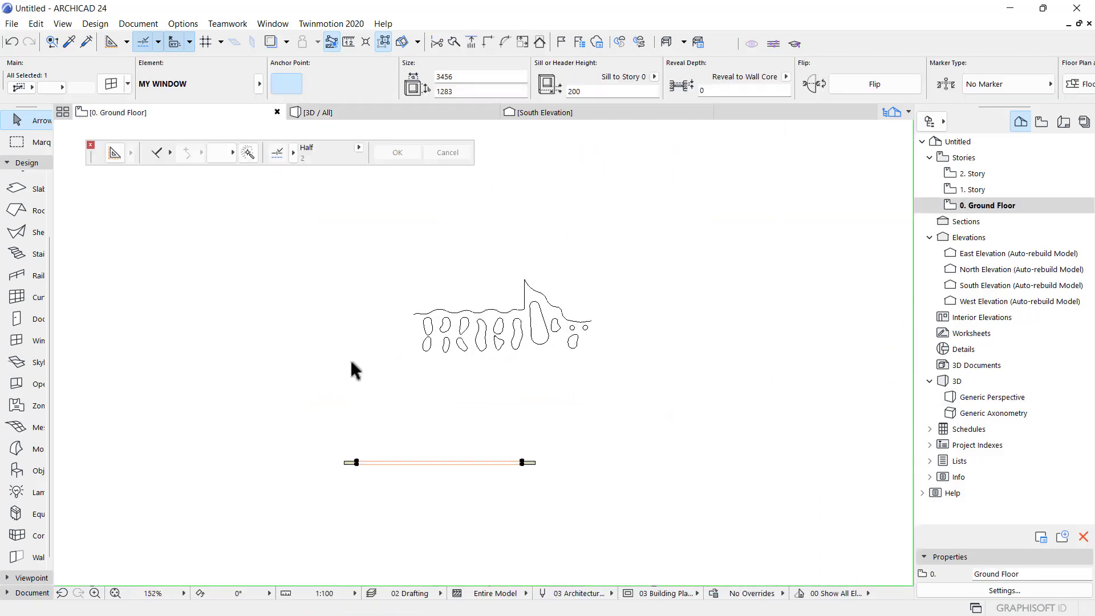
{"action": "key", "text": "Escape"}
{"action": "left_click", "coordinate": [42, 162]}
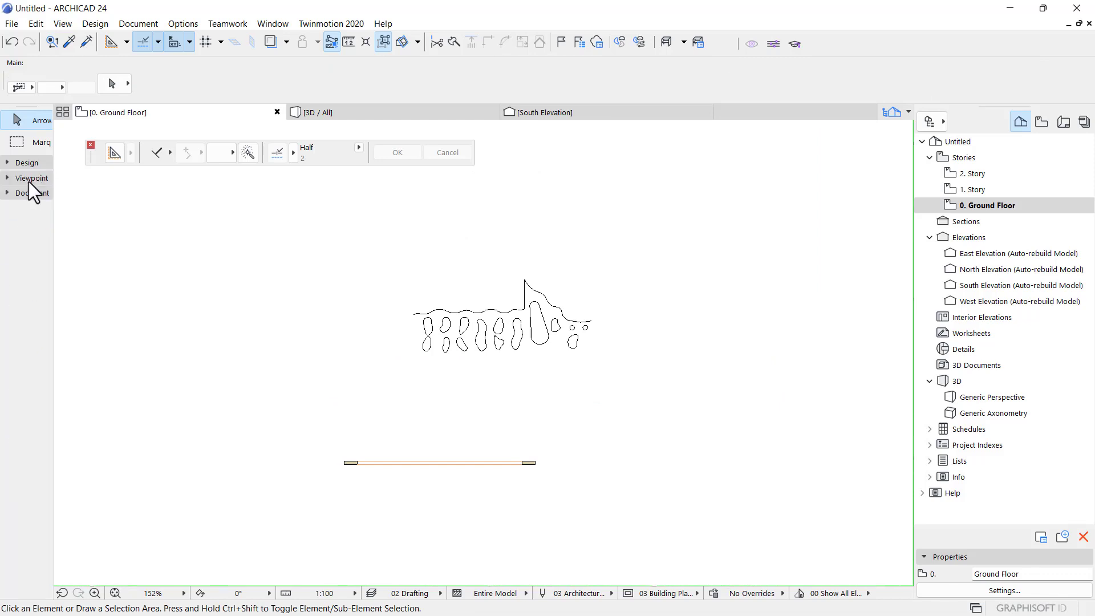
{"action": "left_click", "coordinate": [28, 192]}
{"action": "left_click", "coordinate": [39, 405]}
{"action": "scroll", "coordinate": [422, 398], "scroll_direction": "up", "scroll_amount": 7}
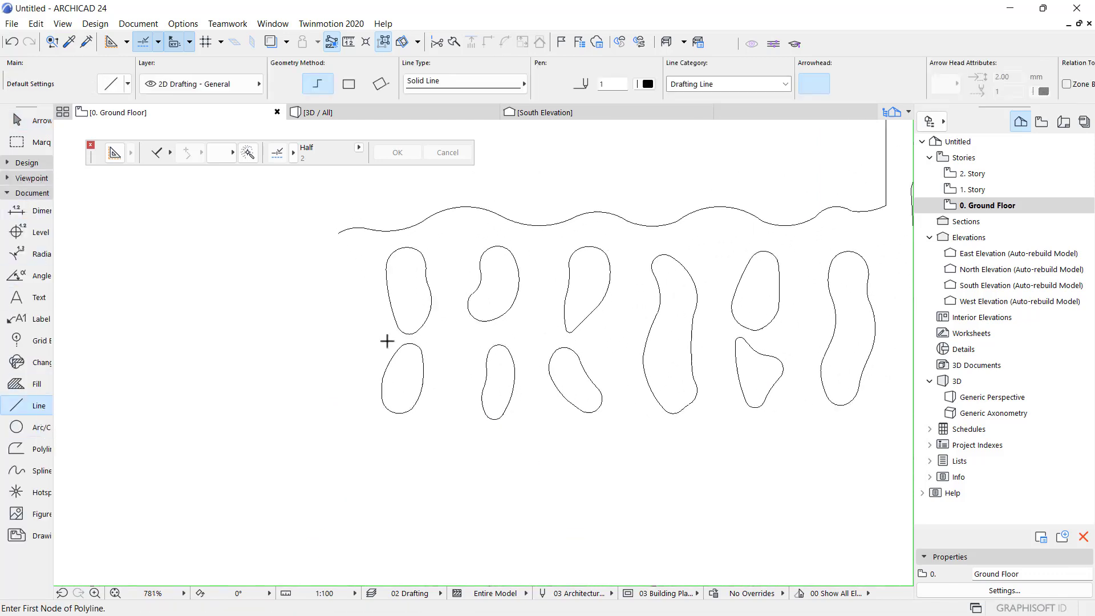
{"action": "scroll", "coordinate": [591, 342], "scroll_direction": "down", "scroll_amount": 5}
{"action": "scroll", "coordinate": [643, 283], "scroll_direction": "up", "scroll_amount": 2}
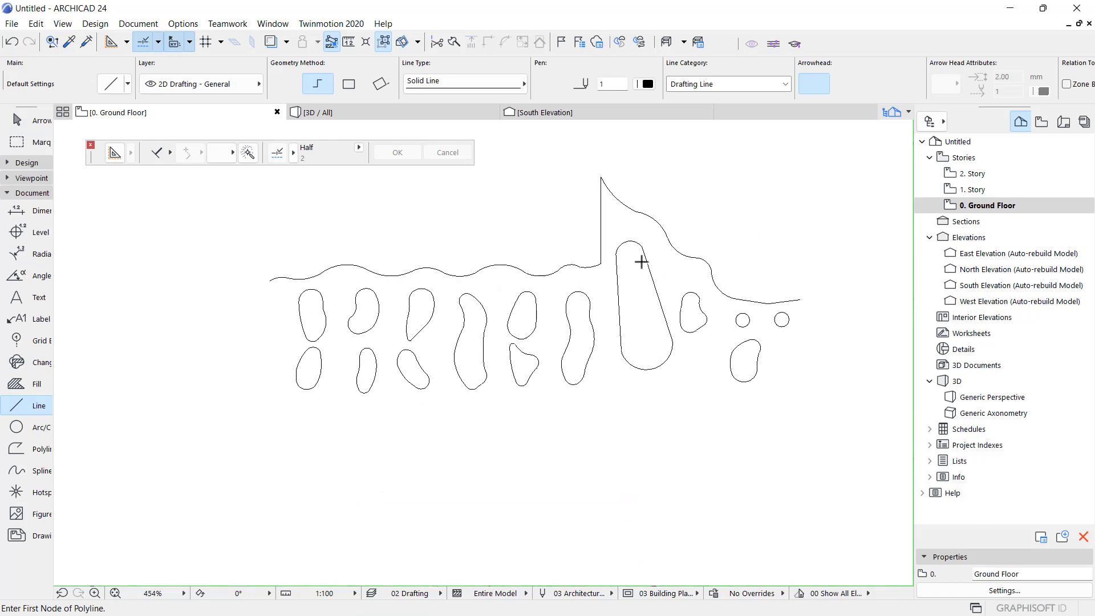
{"action": "left_click", "coordinate": [626, 241]}
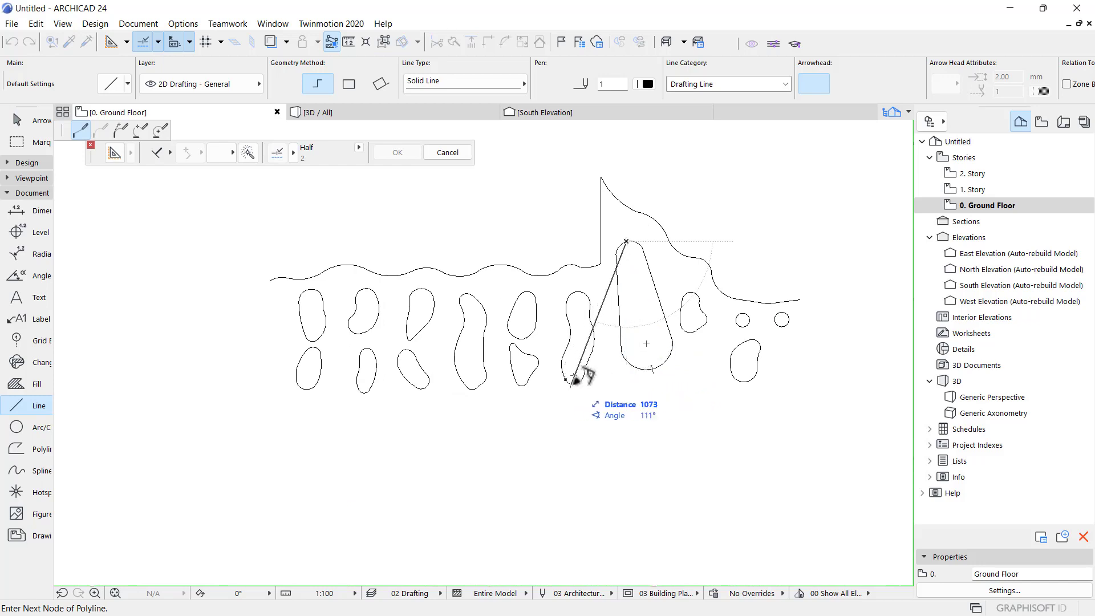
{"action": "scroll", "coordinate": [575, 381], "scroll_direction": "up", "scroll_amount": 1}
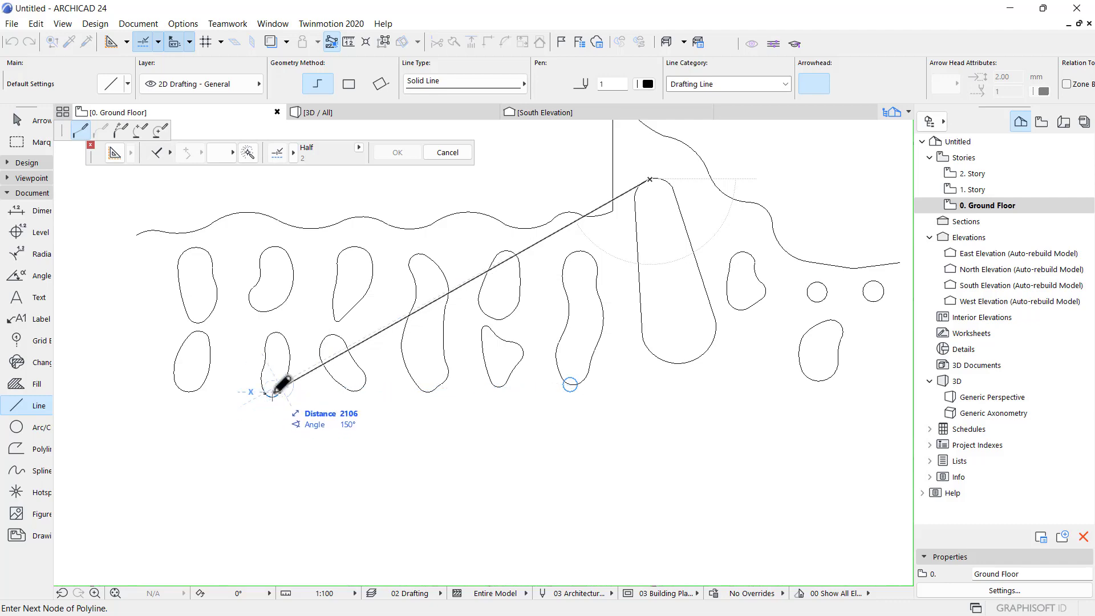
{"action": "scroll", "coordinate": [278, 397], "scroll_direction": "up", "scroll_amount": 3}
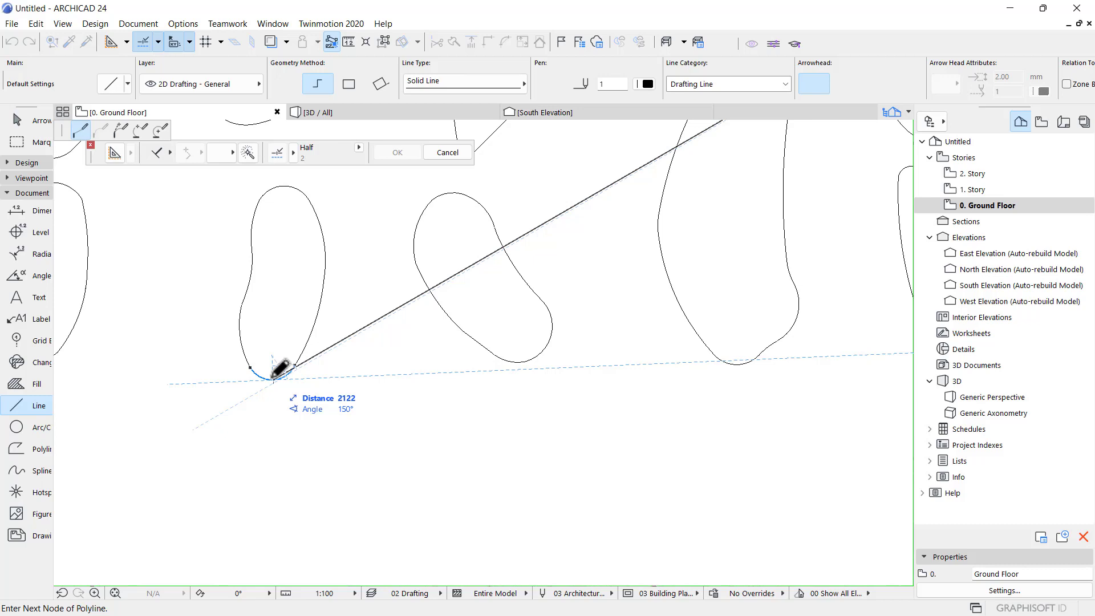
{"action": "scroll", "coordinate": [273, 376], "scroll_direction": "down", "scroll_amount": 2}
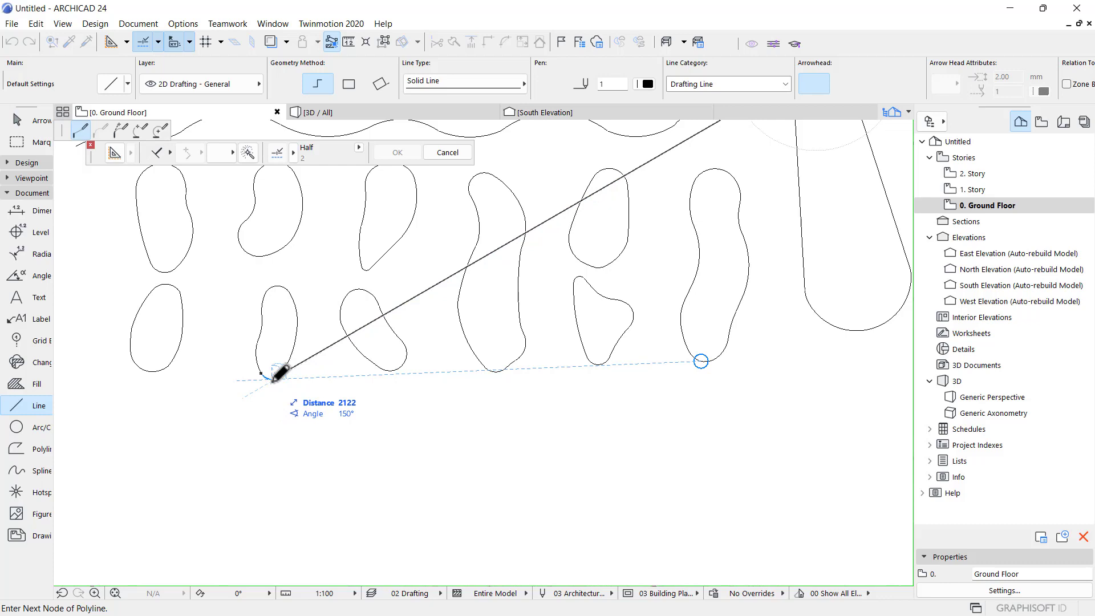
{"action": "scroll", "coordinate": [273, 378], "scroll_direction": "up", "scroll_amount": 4}
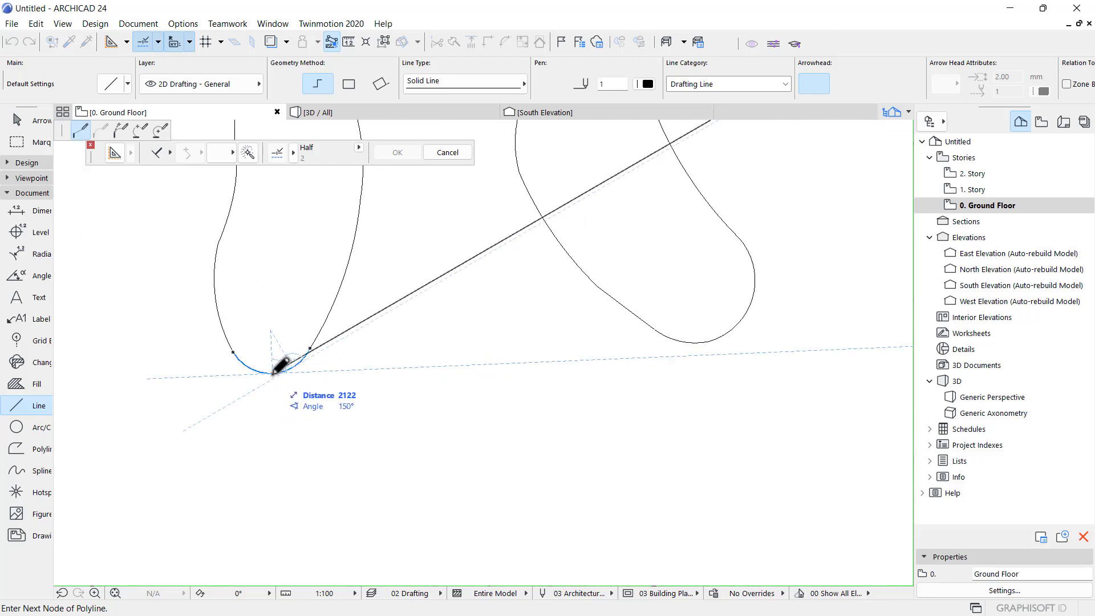
{"action": "scroll", "coordinate": [272, 403], "scroll_direction": "down", "scroll_amount": 4}
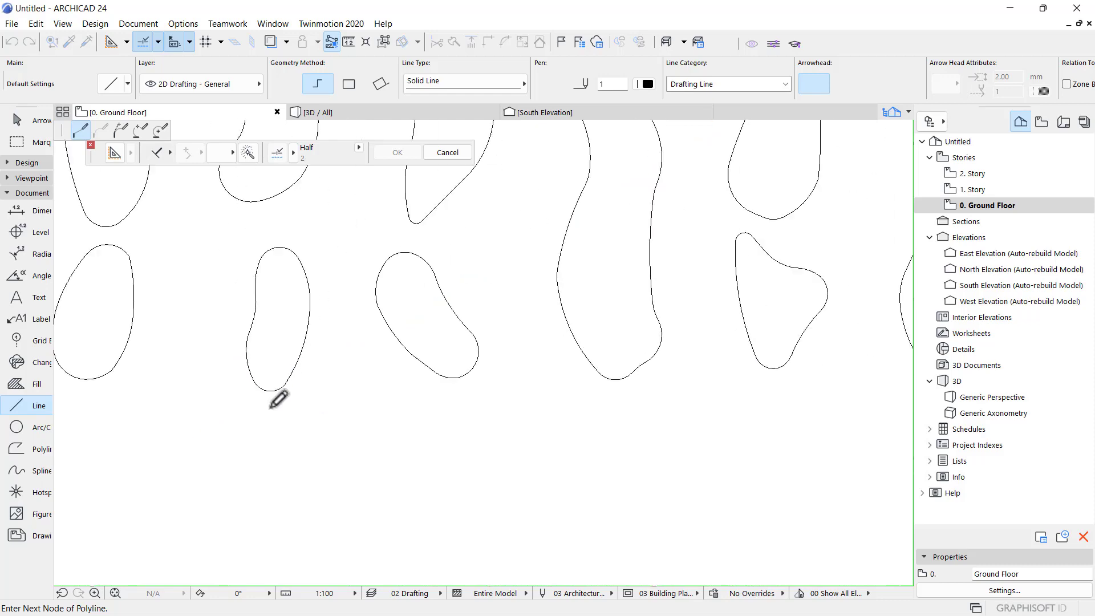
{"action": "key", "text": "Escape"}
Draw a horizontal reference line from the lowest point of the small outlines to below the last one
{"action": "left_click", "coordinate": [271, 398]}
{"action": "scroll", "coordinate": [222, 381], "scroll_direction": "down", "scroll_amount": 4}
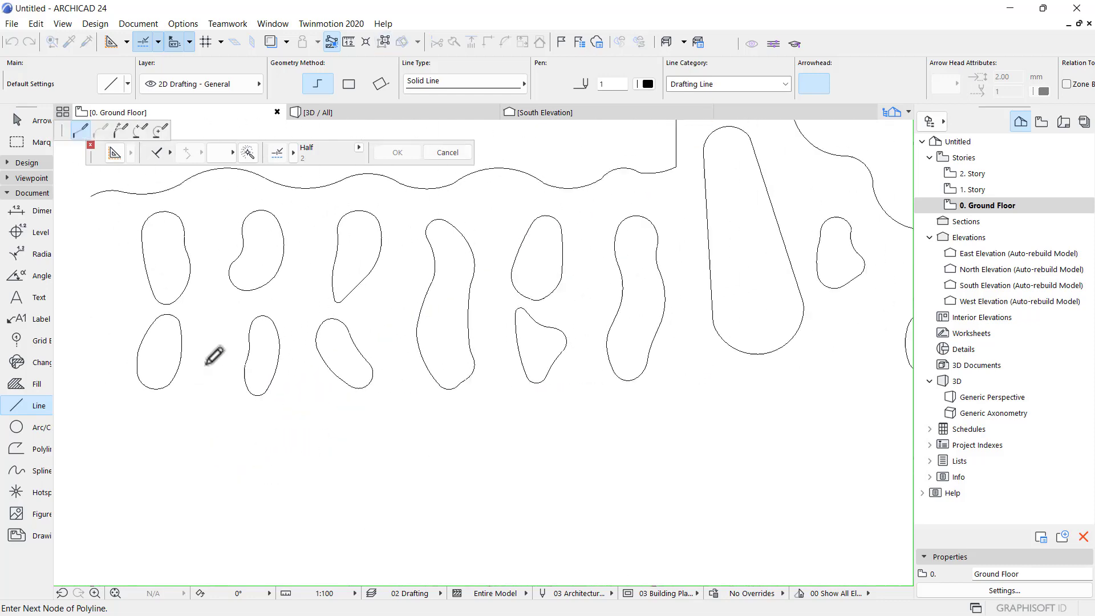
{"action": "double_click", "coordinate": [469, 383]}
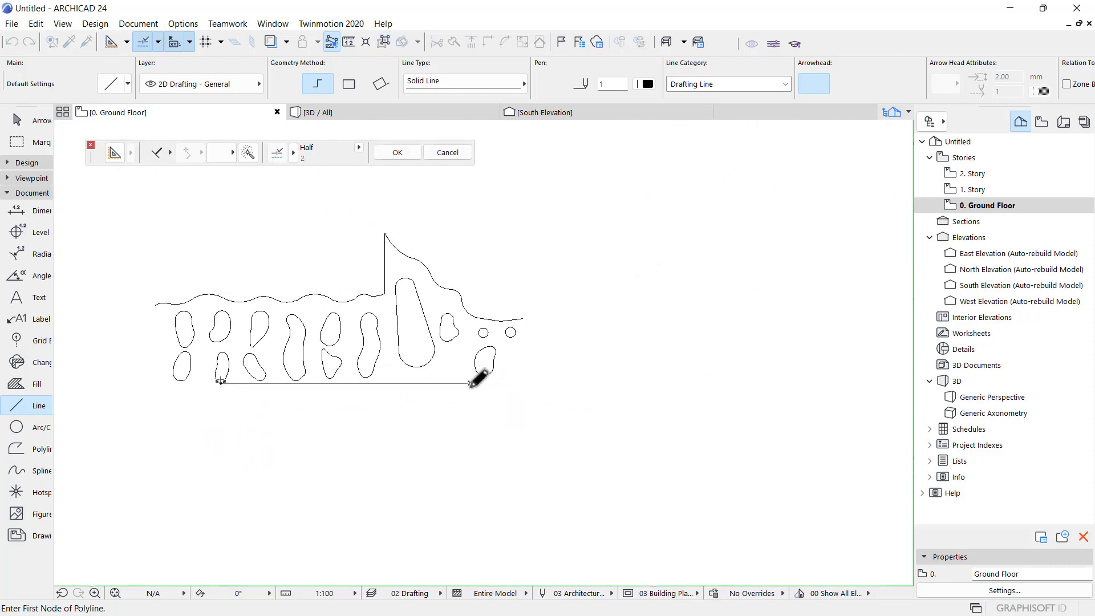
Measure the vertical distance from the top of the large tapered outline down to the horizontal reference line
{"action": "scroll", "coordinate": [447, 318], "scroll_direction": "up", "scroll_amount": 3}
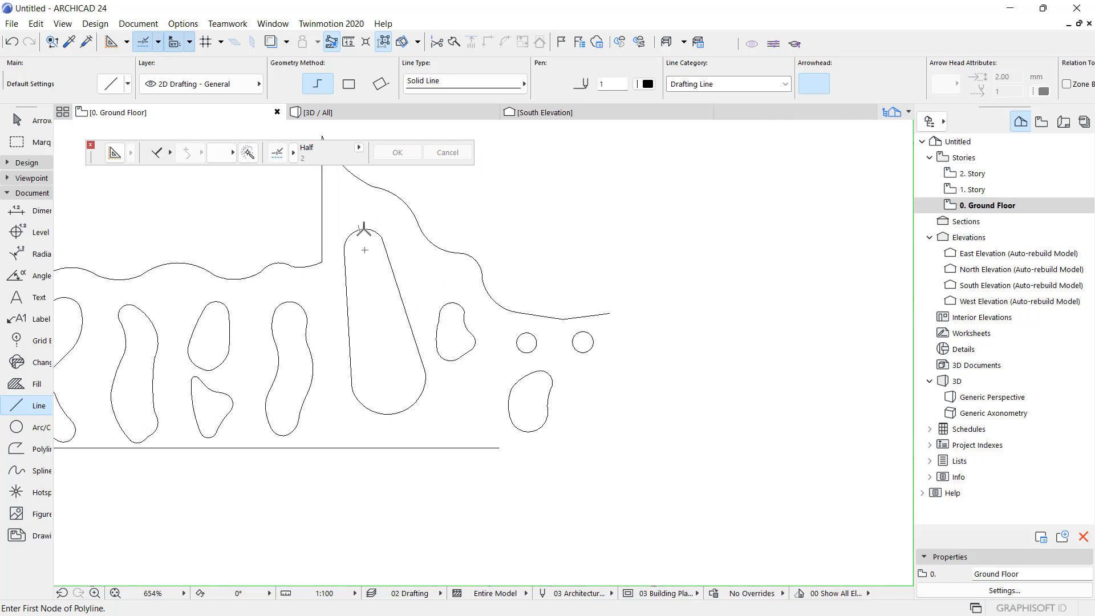
{"action": "left_click", "coordinate": [363, 229]}
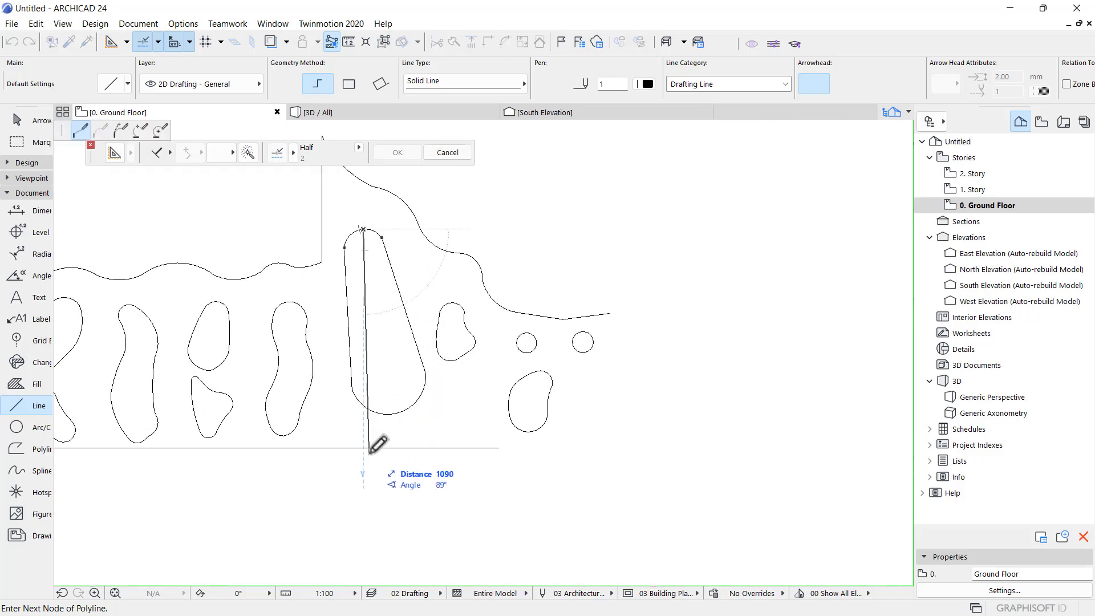
{"action": "key", "text": "Escape"}
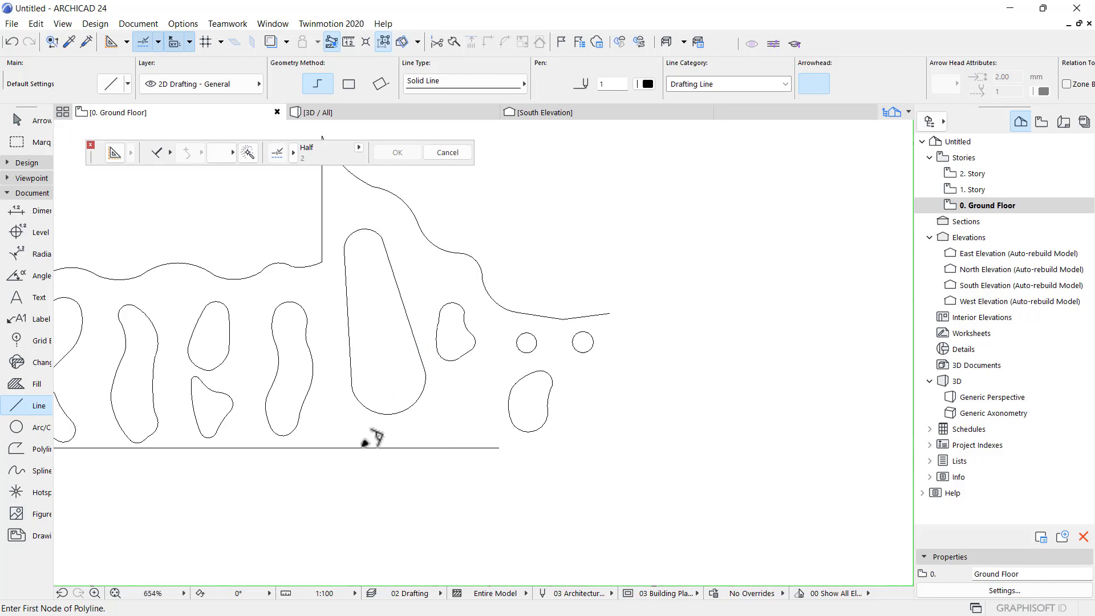
Set the height of the MY WINDOW element in the wall to 1066 mm
{"action": "scroll", "coordinate": [354, 324], "scroll_direction": "down", "scroll_amount": 1}
{"action": "scroll", "coordinate": [353, 324], "scroll_direction": "down", "scroll_amount": 4}
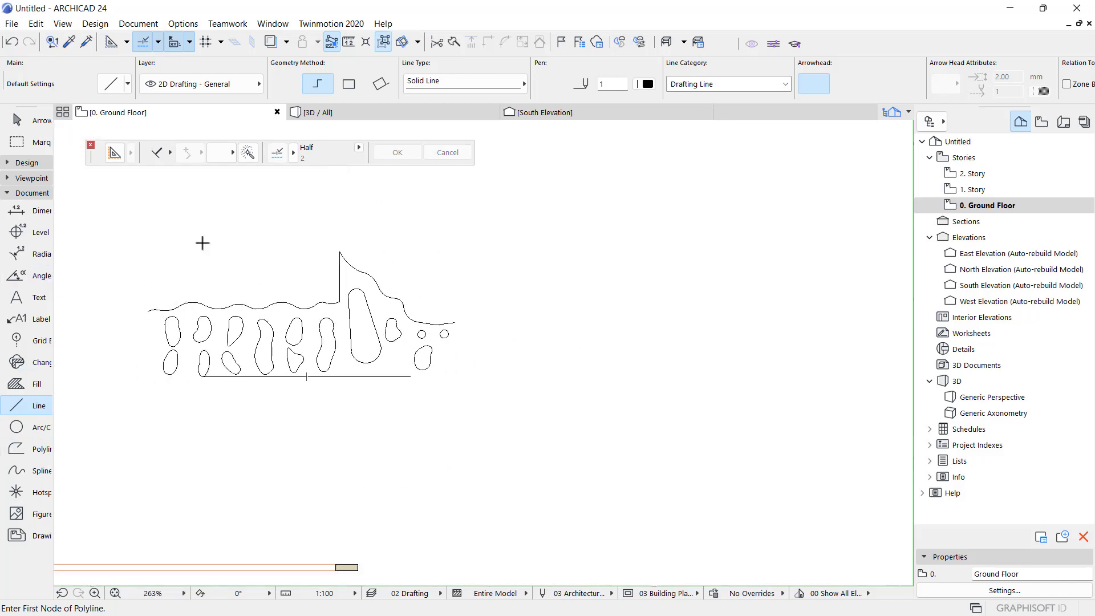
{"action": "scroll", "coordinate": [245, 275], "scroll_direction": "down", "scroll_amount": 6}
{"action": "scroll", "coordinate": [271, 331], "scroll_direction": "up", "scroll_amount": 5}
{"action": "key", "text": "Escape"}
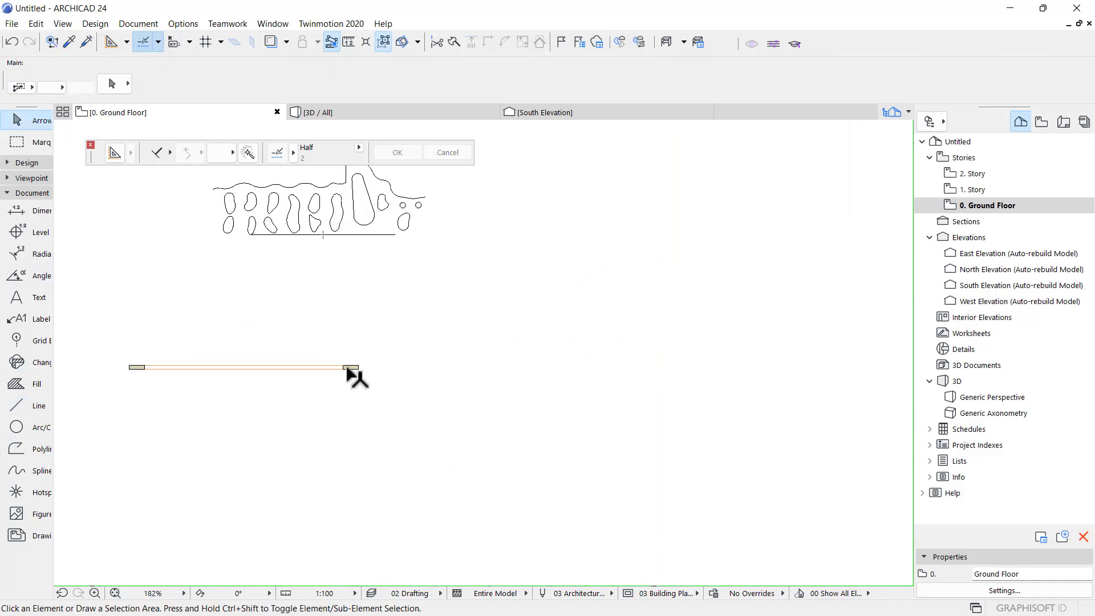
{"action": "left_click", "coordinate": [342, 369]}
{"action": "double_click", "coordinate": [344, 369]}
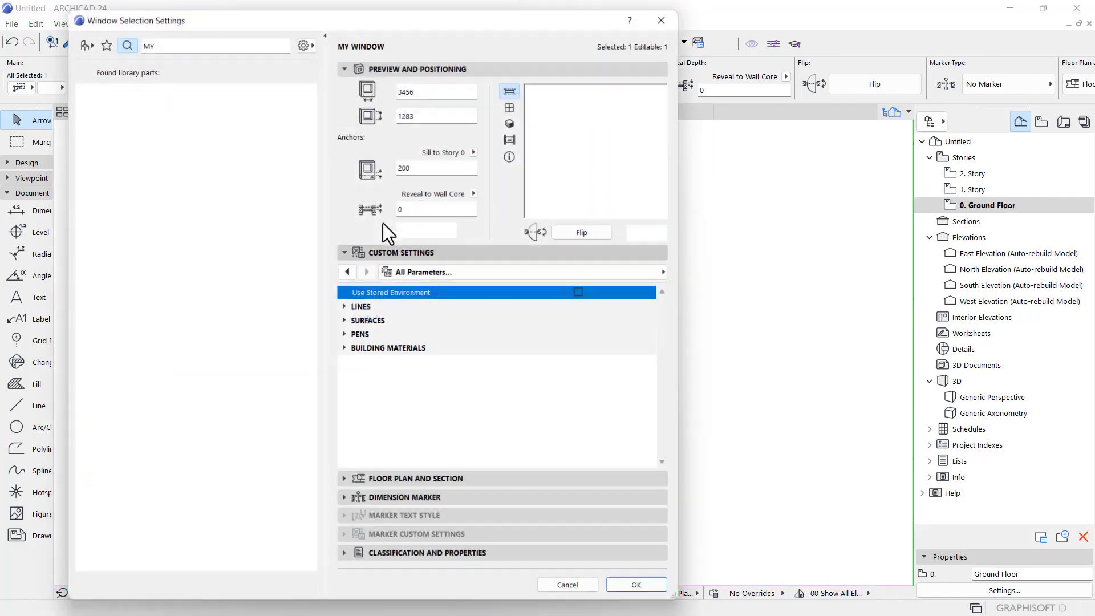
{"action": "double_click", "coordinate": [439, 113]}
{"action": "type", "text": "1066"}
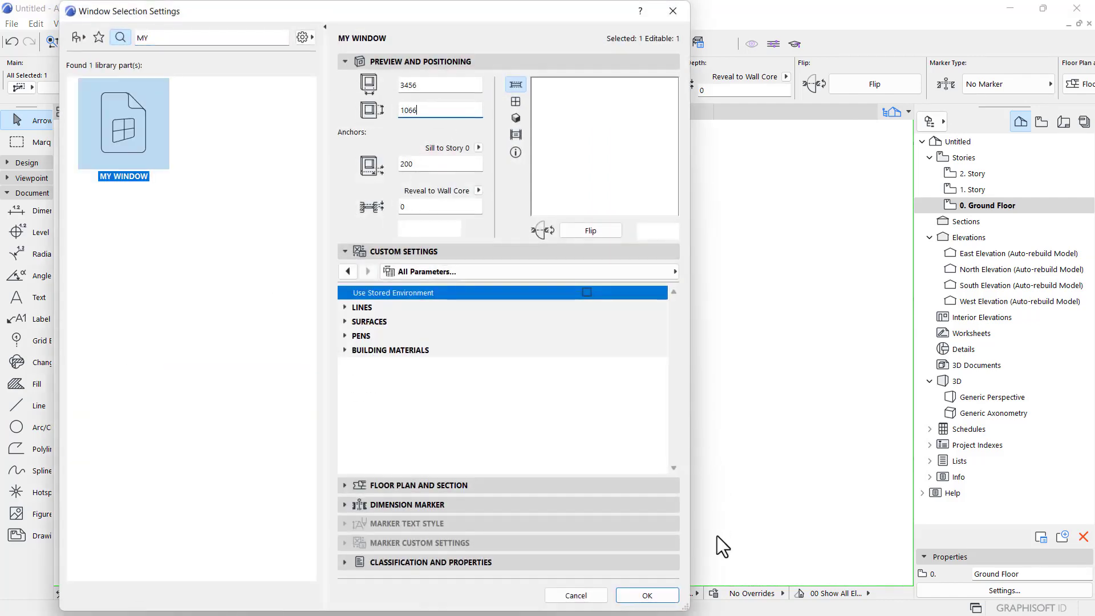
{"action": "left_click", "coordinate": [670, 593]}
Examine the wall and its resized window openings from several angles in the 3D perspective view
{"action": "left_click", "coordinate": [404, 114]}
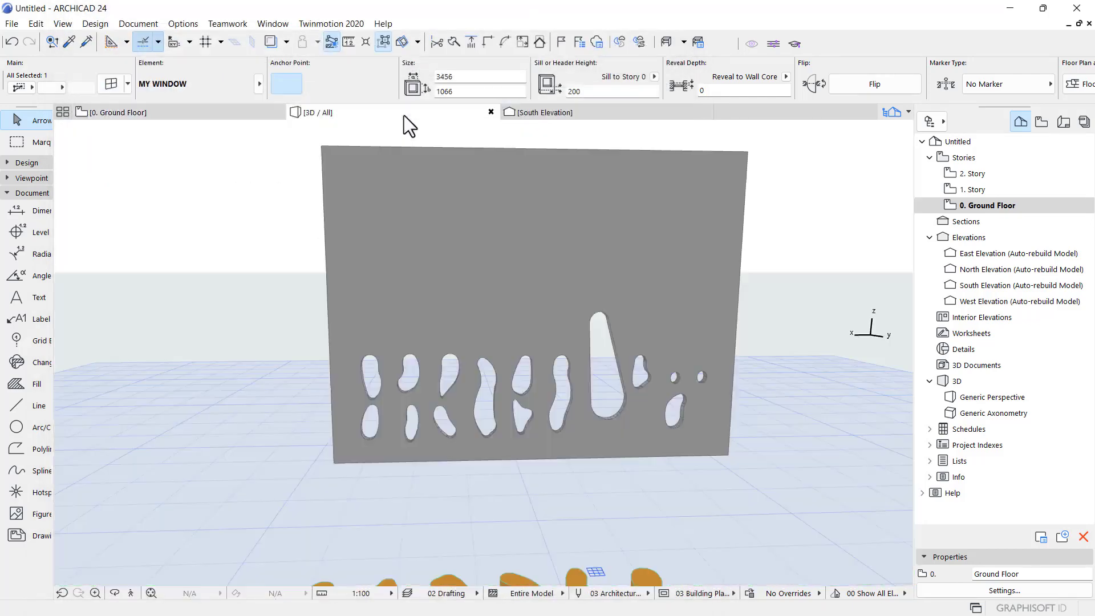
{"action": "left_click", "coordinate": [496, 325]}
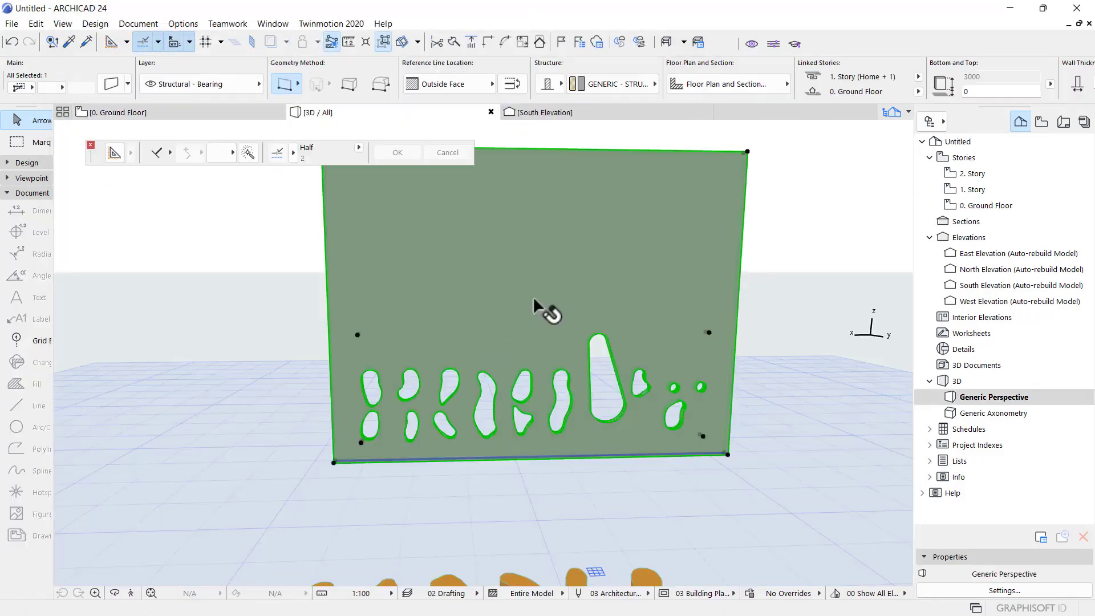
{"action": "middle_click_drag", "start_coordinate": [550, 308], "coordinate": [561, 368], "text": "shift"}
{"action": "middle_click_drag", "start_coordinate": [579, 308], "coordinate": [334, 356], "text": "shift"}
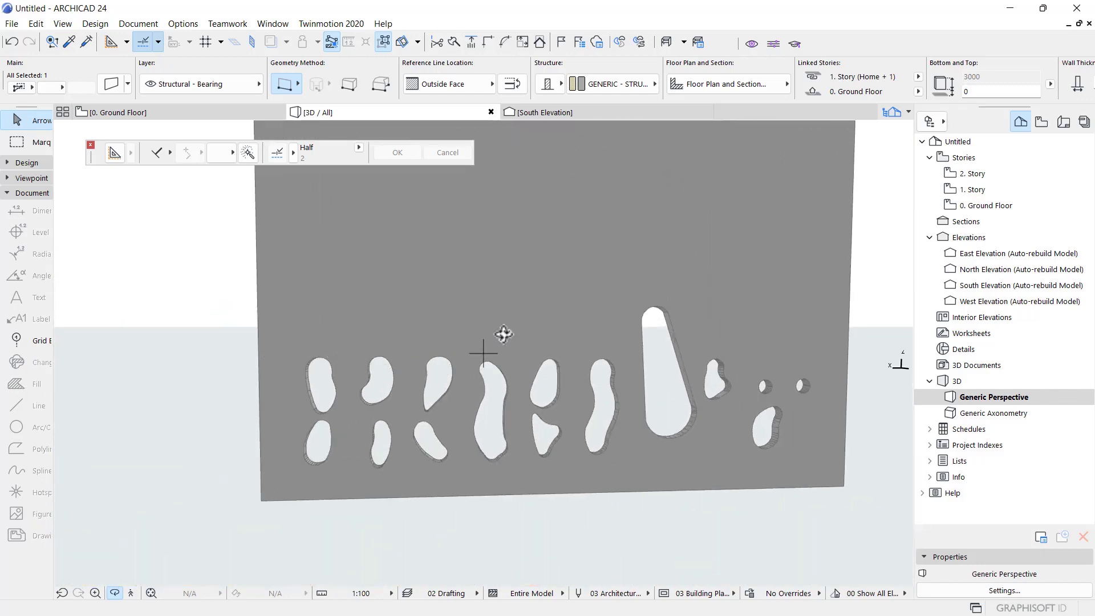
{"action": "scroll", "coordinate": [657, 321], "scroll_direction": "down", "scroll_amount": 3}
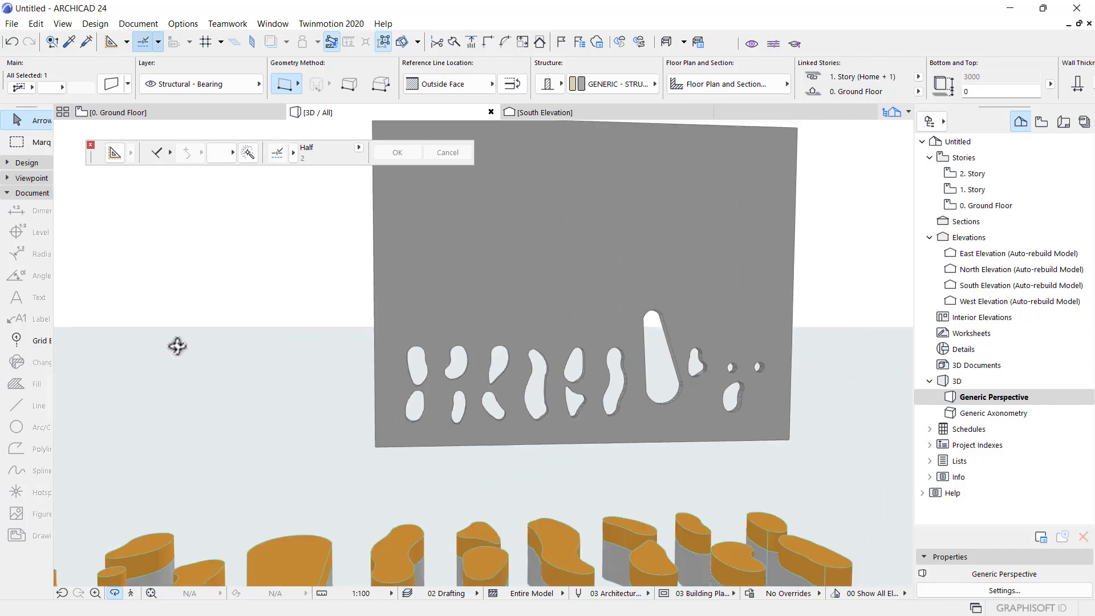
In the ground floor plan, select the whole wavy profile as a group, move it up and left clear of the opening outlines, and deselect it
{"action": "left_click", "coordinate": [156, 112]}
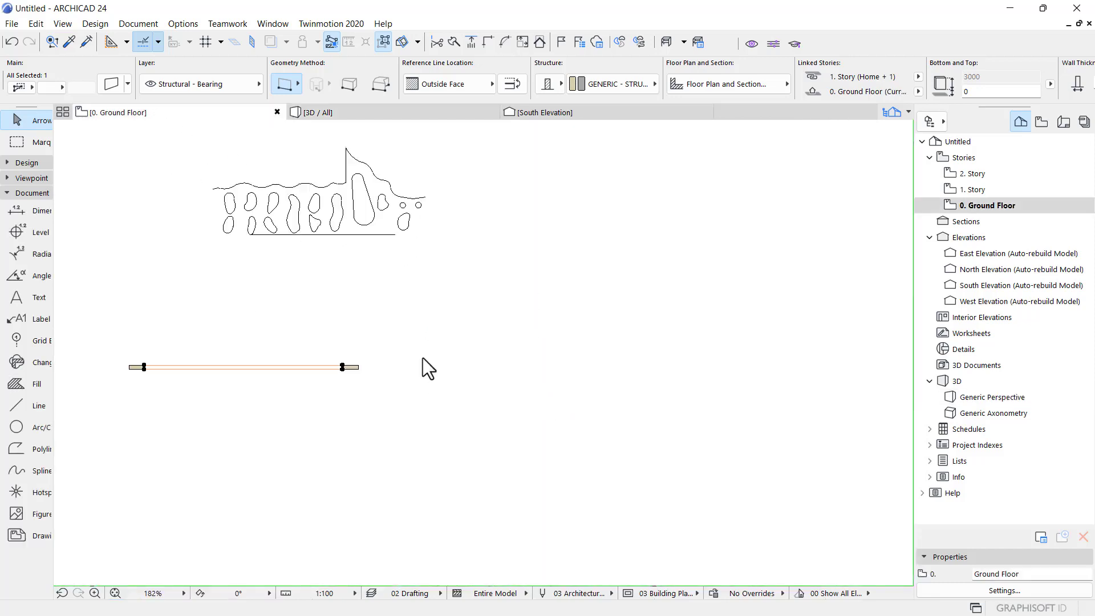
{"action": "scroll", "coordinate": [319, 177], "scroll_direction": "down", "scroll_amount": 4}
{"action": "middle_click_drag", "start_coordinate": [319, 177], "coordinate": [409, 271]}
{"action": "scroll", "coordinate": [409, 270], "scroll_direction": "up", "scroll_amount": 6}
{"action": "scroll", "coordinate": [631, 344], "scroll_direction": "up", "scroll_amount": 4}
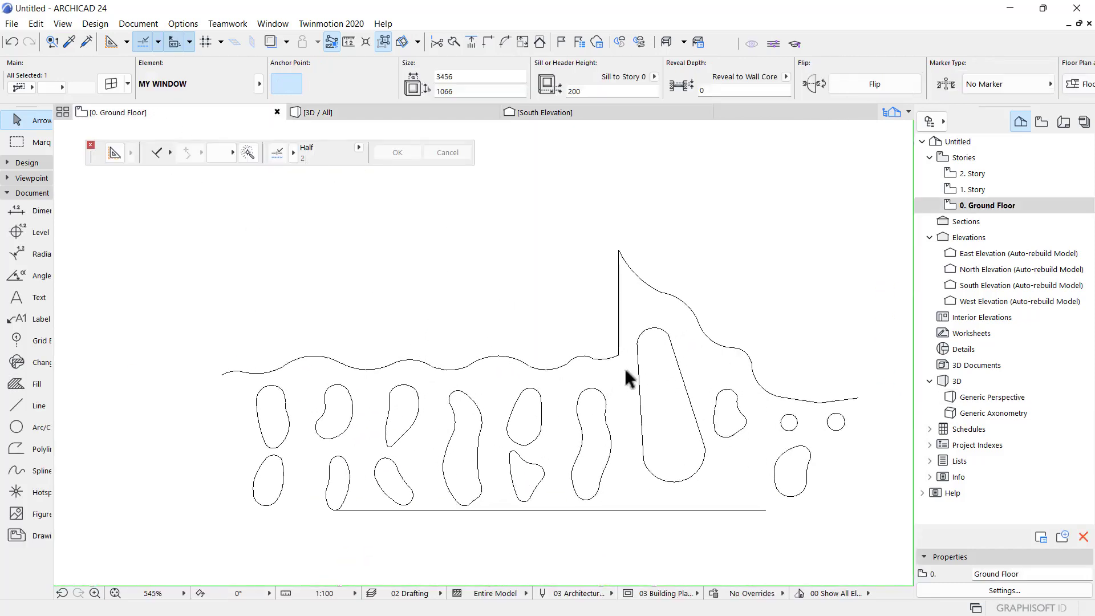
{"action": "left_click", "coordinate": [616, 355]}
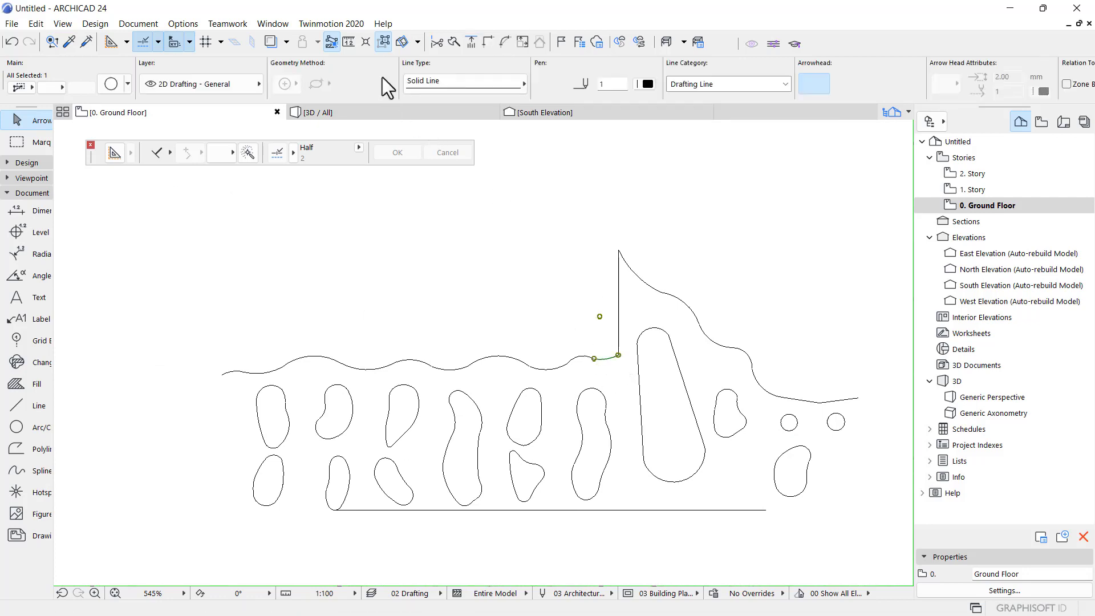
{"action": "left_click", "coordinate": [381, 44]}
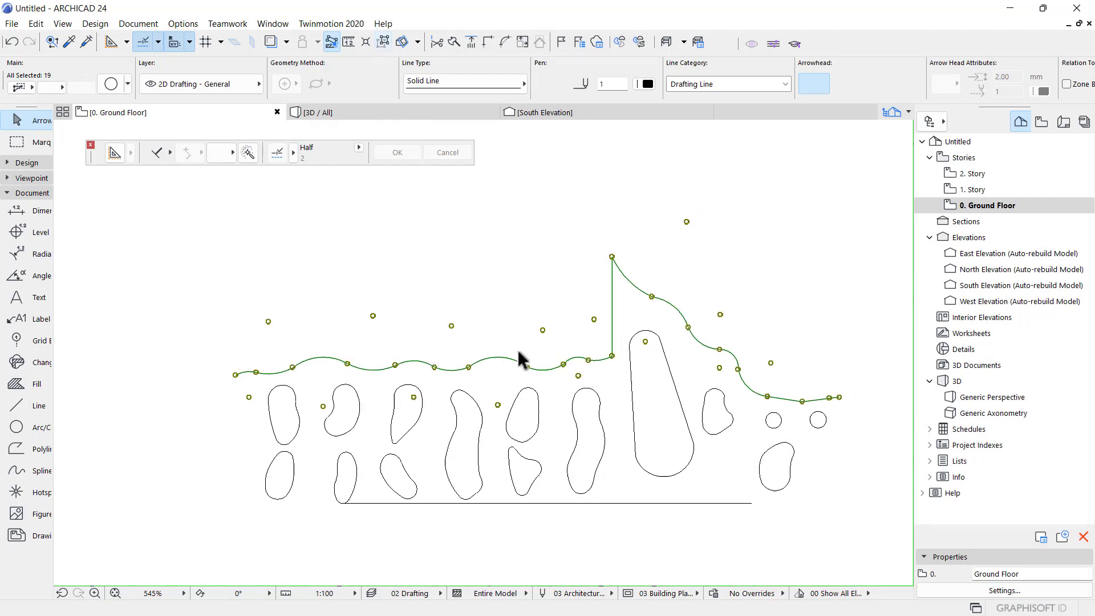
{"action": "scroll", "coordinate": [516, 346], "scroll_direction": "down", "scroll_amount": 2}
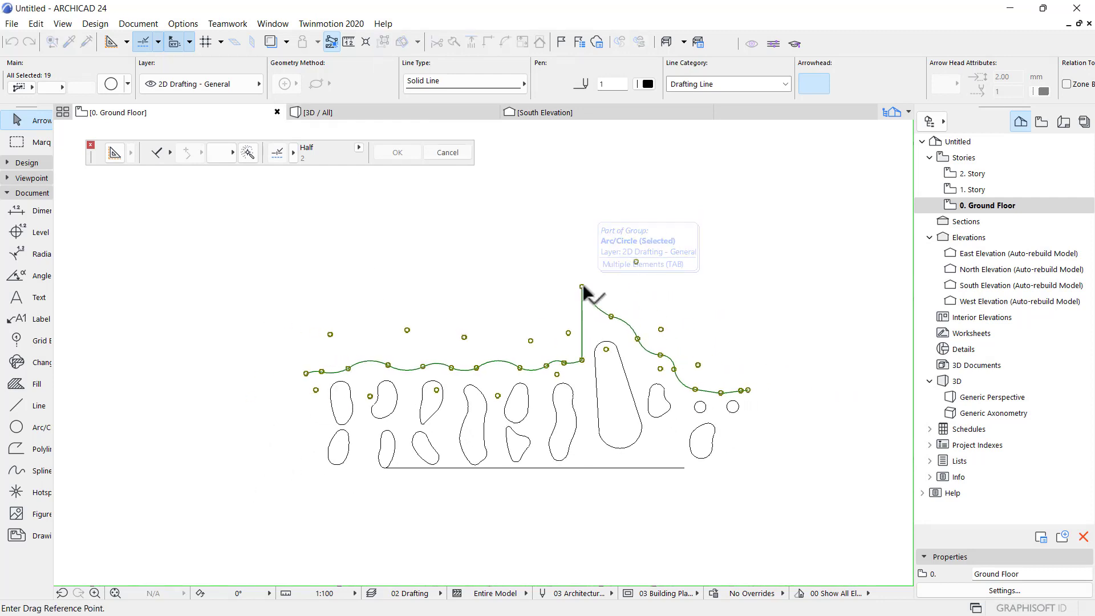
{"action": "left_click", "coordinate": [582, 287]}
{"action": "scroll", "coordinate": [556, 297], "scroll_direction": "down", "scroll_amount": 2}
{"action": "left_click", "coordinate": [476, 267]}
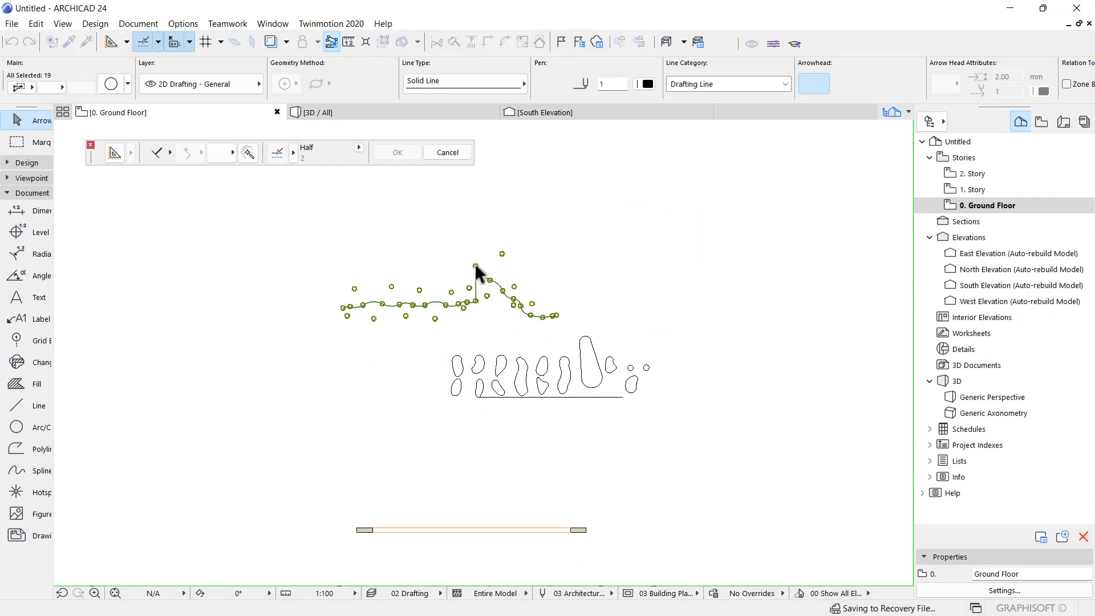
{"action": "key", "text": "Escape"}
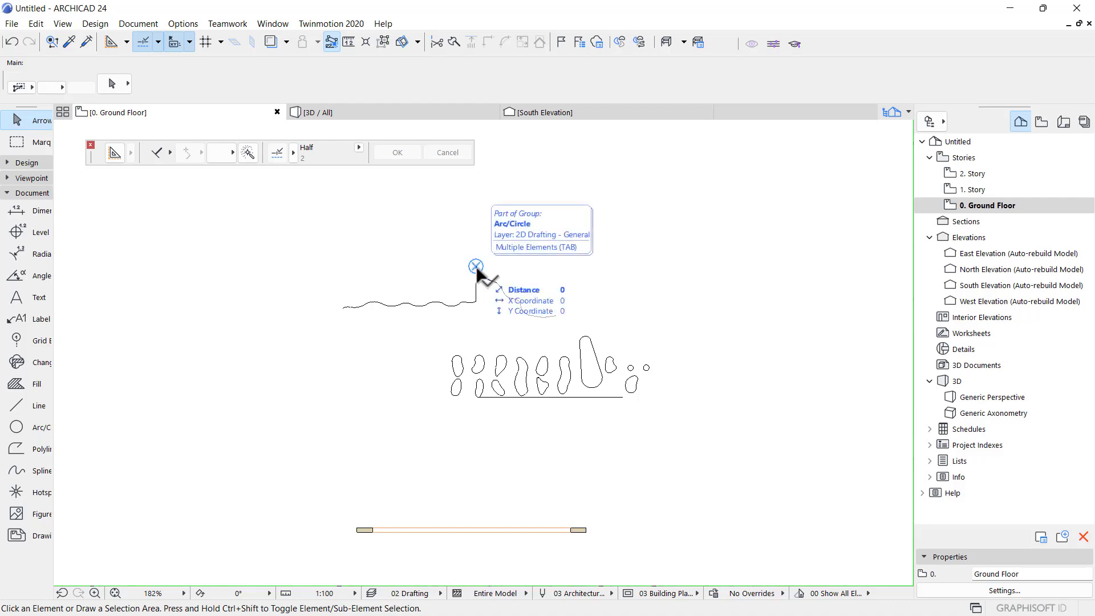
Start the Shell tool with extruded geometry and the construction method that begins from a profile polygon
{"action": "scroll", "coordinate": [353, 318], "scroll_direction": "up", "scroll_amount": 5}
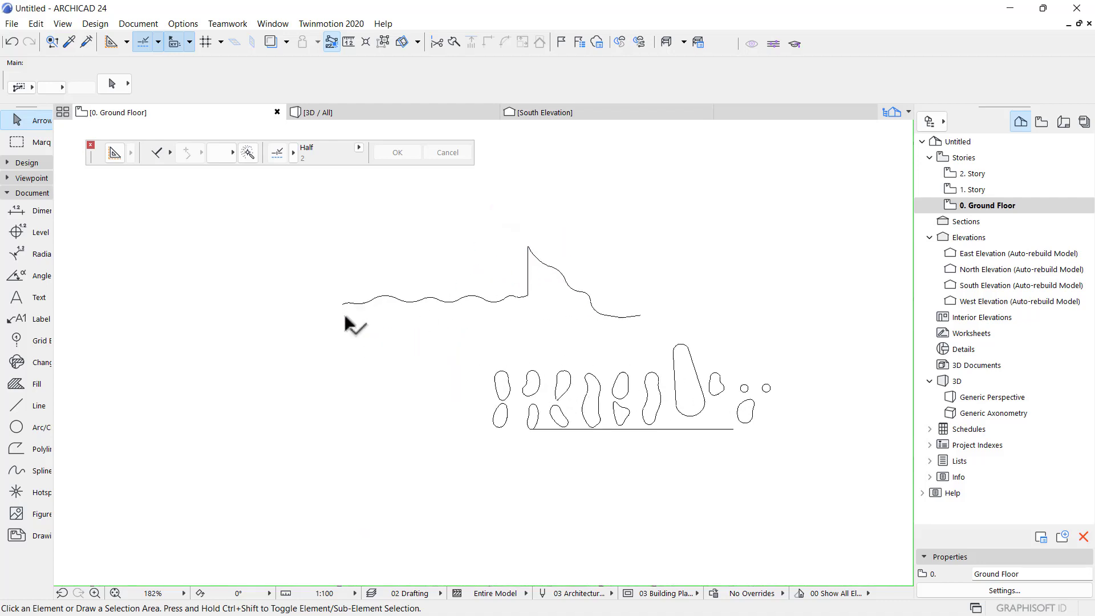
{"action": "left_click", "coordinate": [14, 163]}
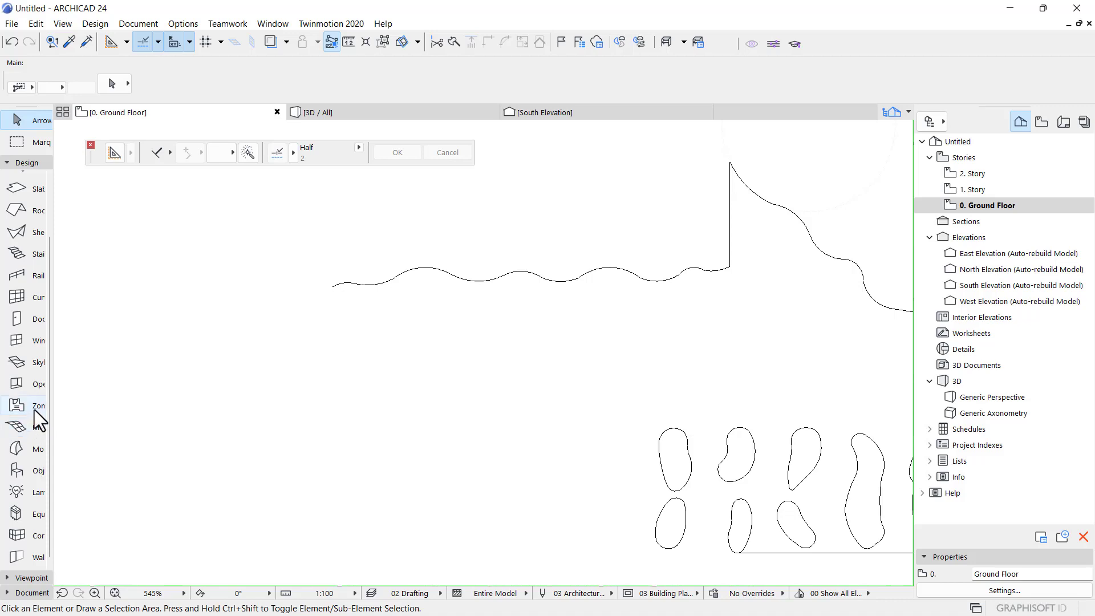
{"action": "scroll", "coordinate": [32, 516], "scroll_direction": "up", "scroll_amount": 1}
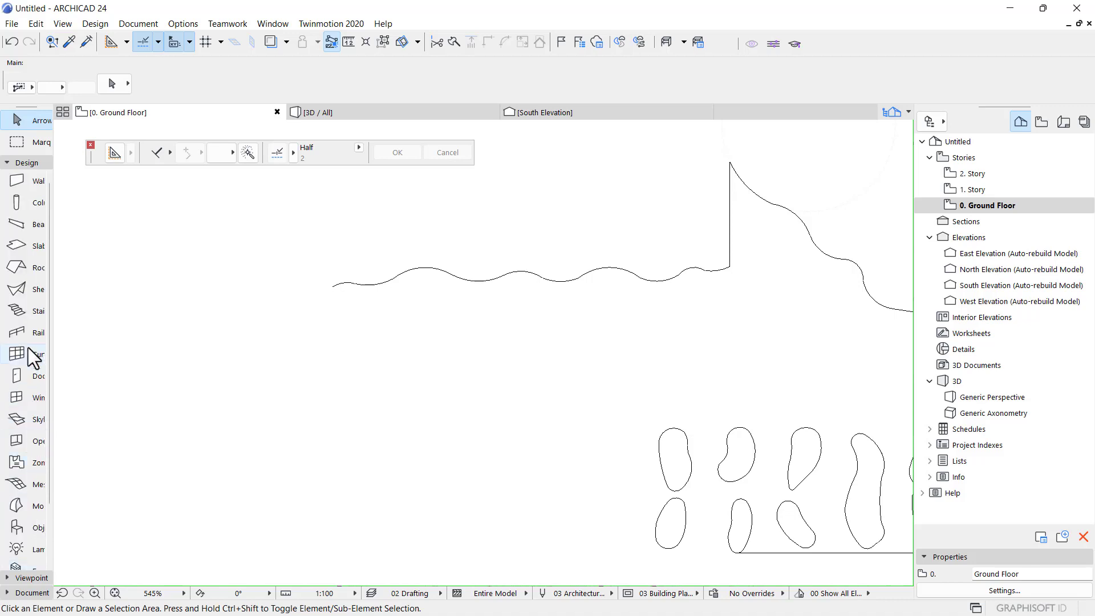
{"action": "left_click", "coordinate": [17, 289]}
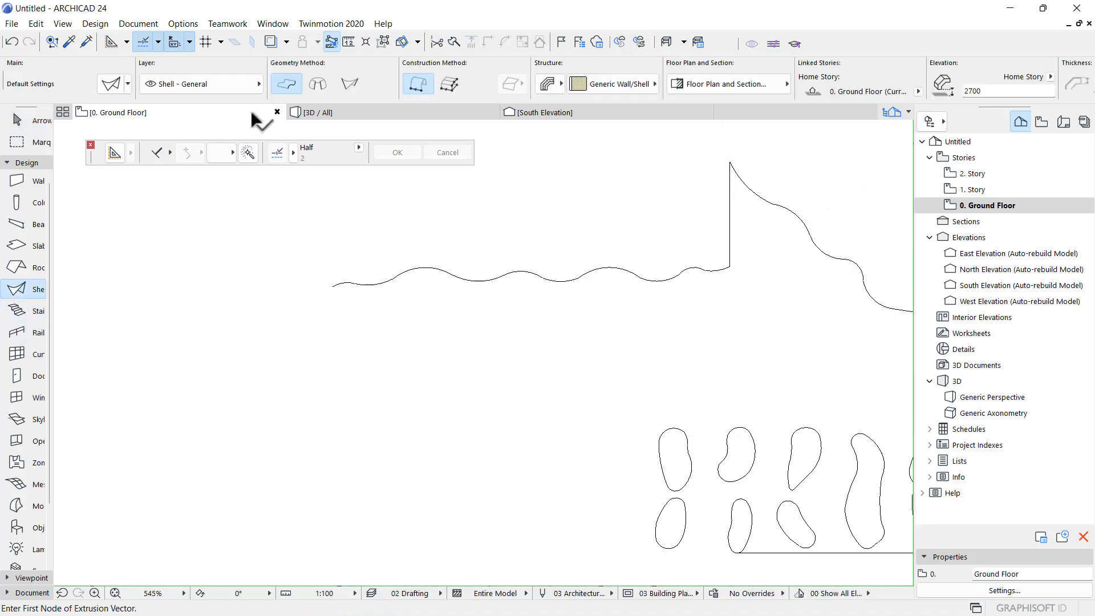
{"action": "left_click", "coordinate": [448, 85]}
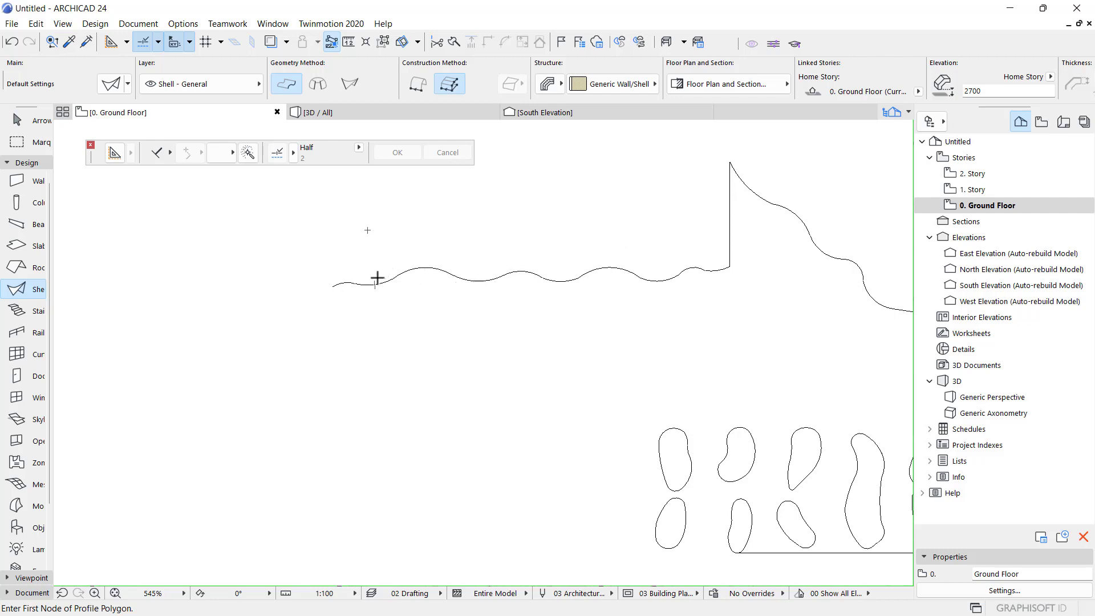
{"action": "left_click", "coordinate": [354, 282]}
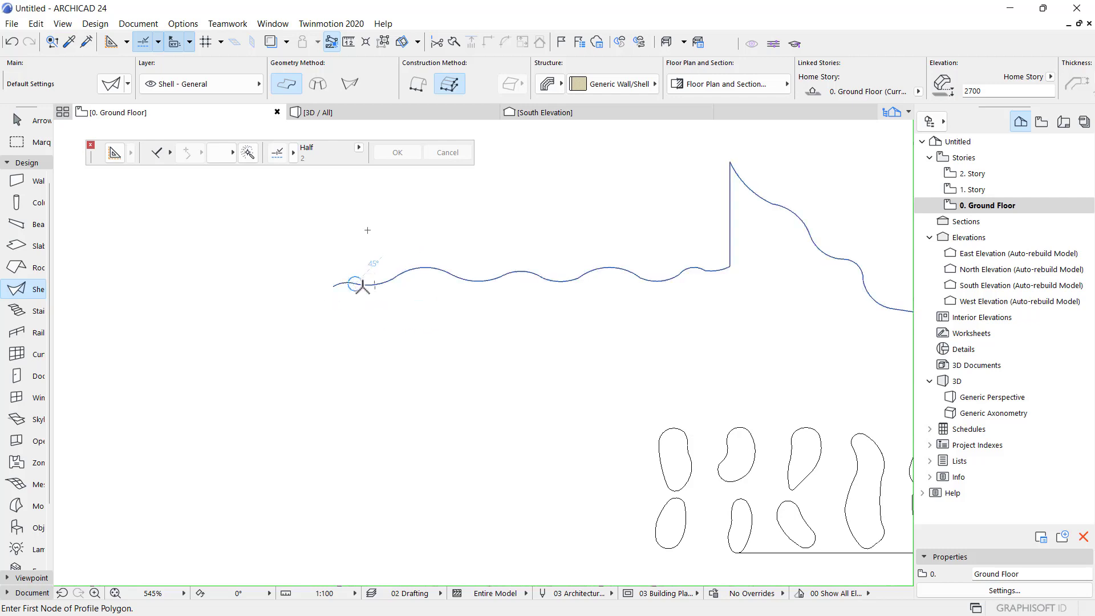
{"action": "scroll", "coordinate": [362, 285], "scroll_direction": "down", "scroll_amount": 4}
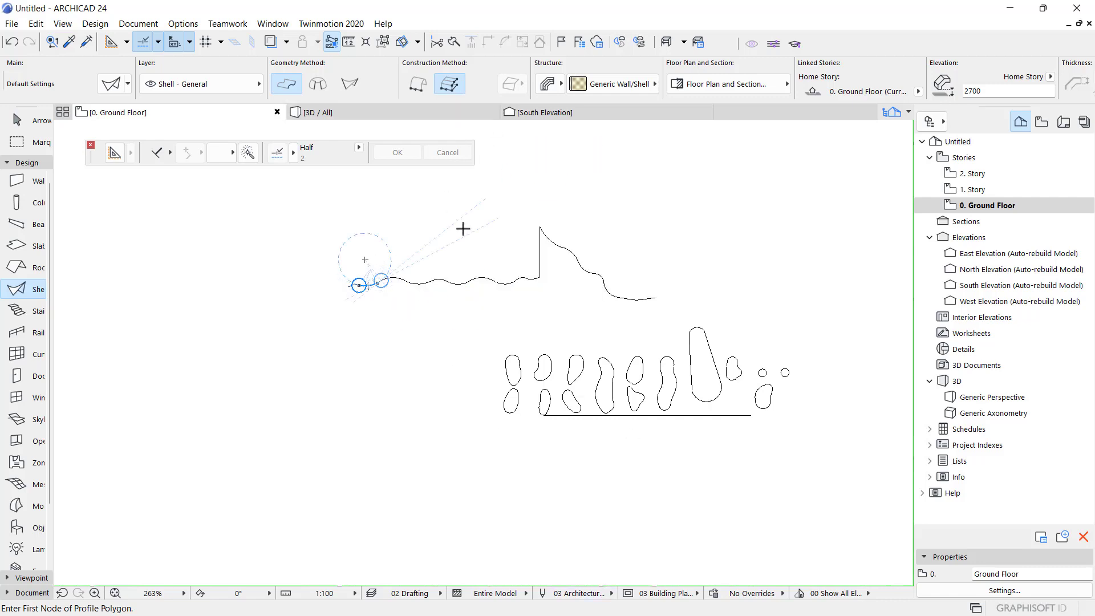
{"action": "scroll", "coordinate": [513, 251], "scroll_direction": "up", "scroll_amount": 3}
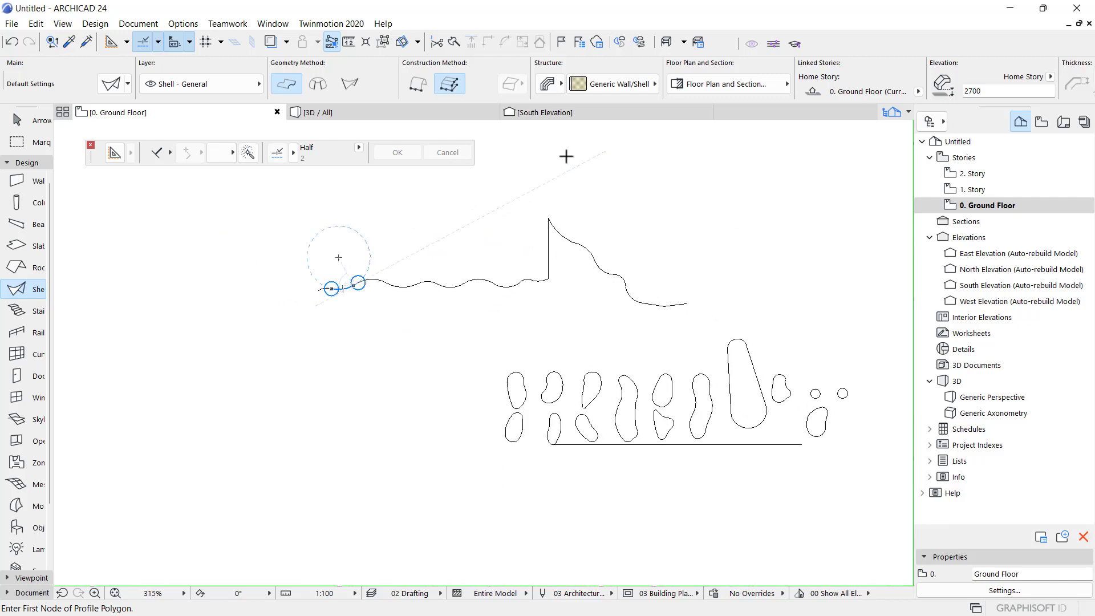
Compare the wall openings in the 3D perspective view with the facade photo in the Photos app, and return to the ground floor plan
{"action": "left_click", "coordinate": [393, 112]}
{"action": "left_click", "coordinate": [656, 371]}
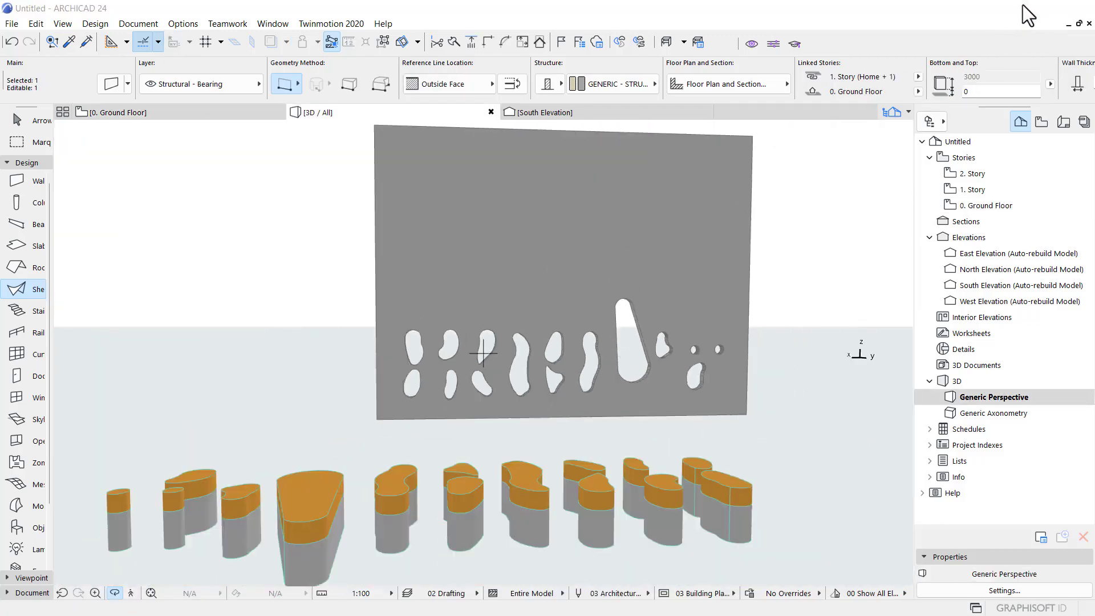
{"action": "left_click", "coordinate": [1009, 8]}
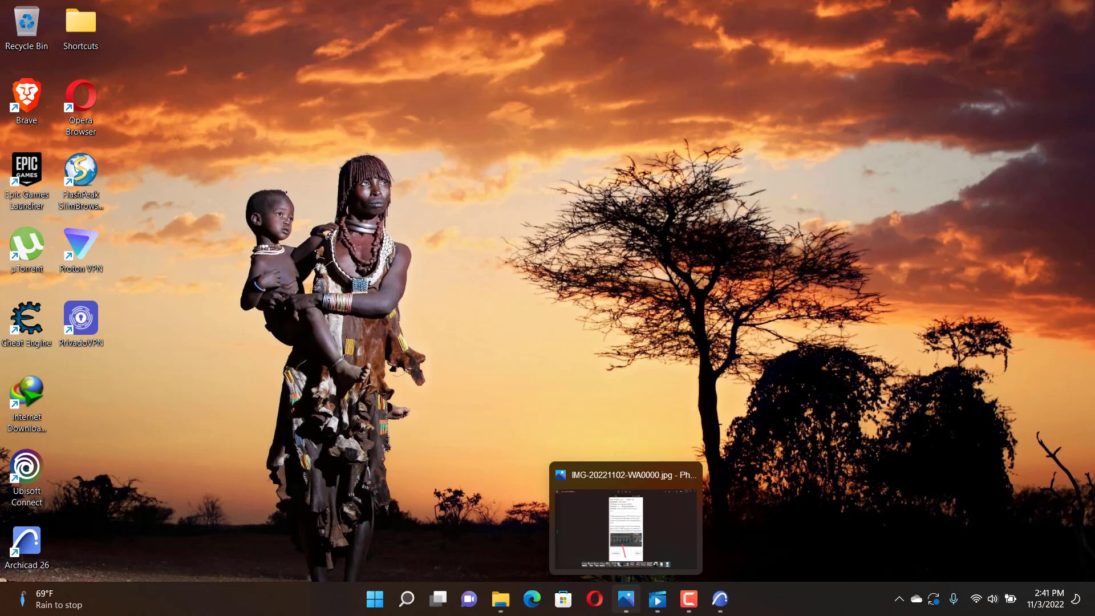
{"action": "left_click", "coordinate": [618, 597]}
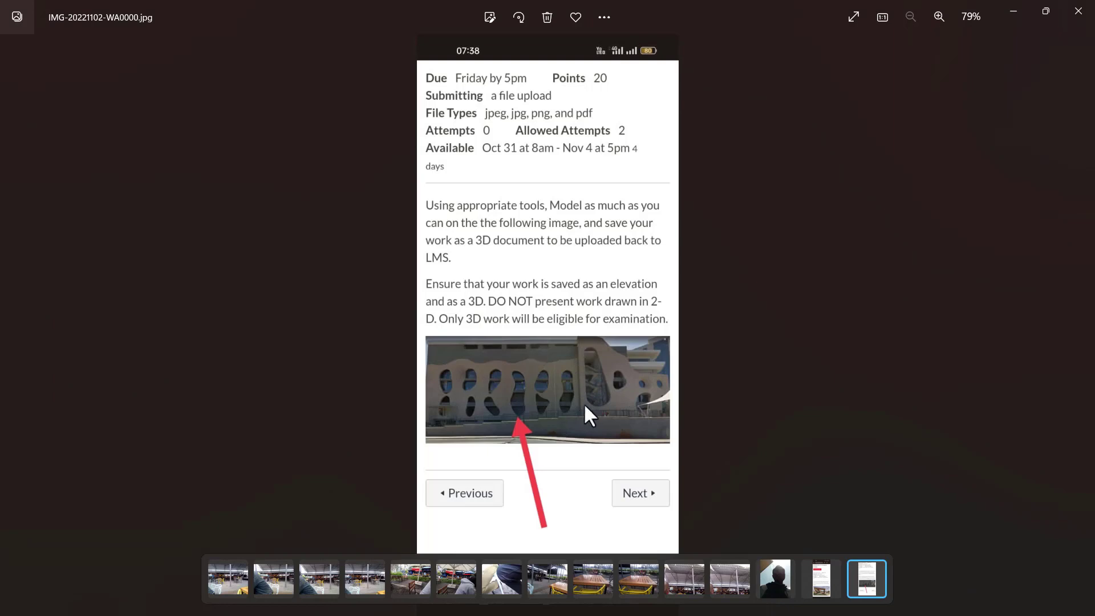
{"action": "left_click", "coordinate": [1003, 7]}
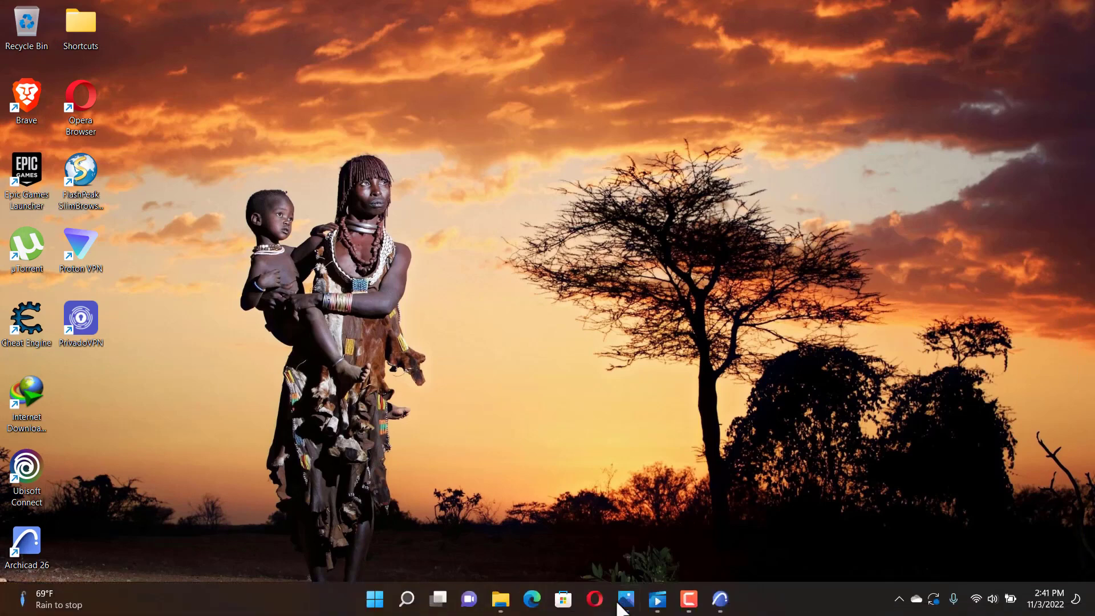
{"action": "left_click", "coordinate": [720, 598]}
{"action": "middle_click_drag", "start_coordinate": [630, 302], "coordinate": [283, 186], "text": "shift"}
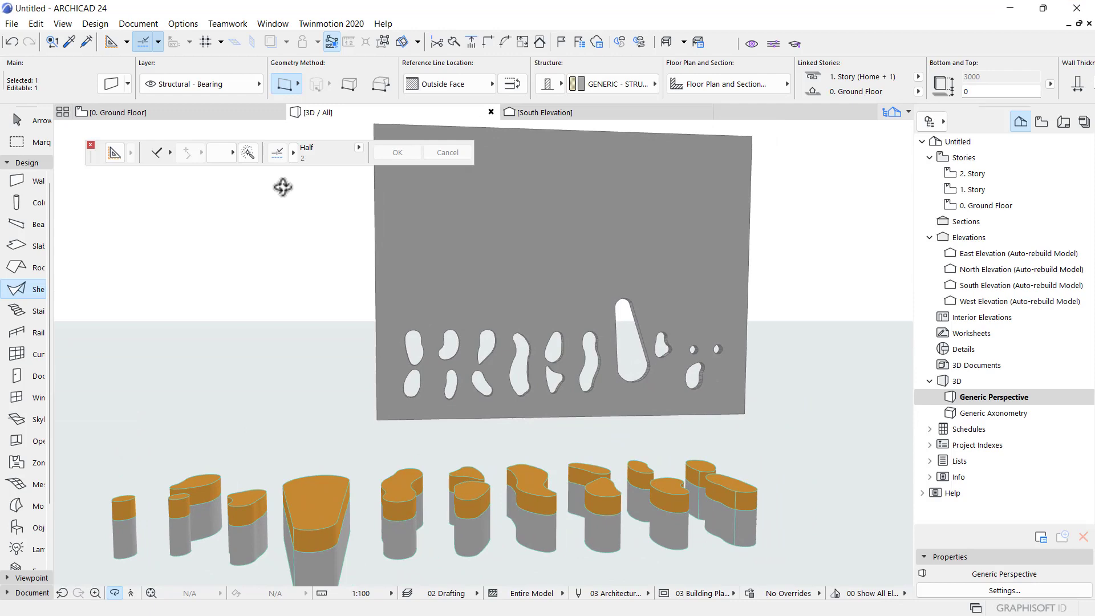
{"action": "left_click", "coordinate": [221, 113]}
Create an extruded shell from the whole wavy profile line with an extrusion length of 3000 mm
{"action": "scroll", "coordinate": [532, 245], "scroll_direction": "up", "scroll_amount": 5}
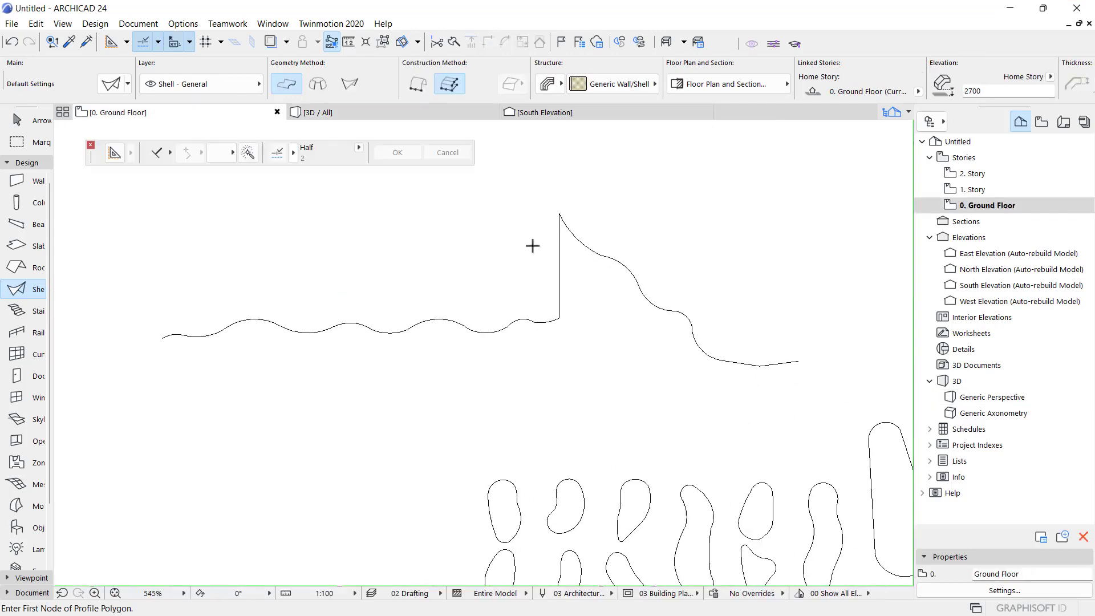
{"action": "scroll", "coordinate": [584, 279], "scroll_direction": "down", "scroll_amount": 8}
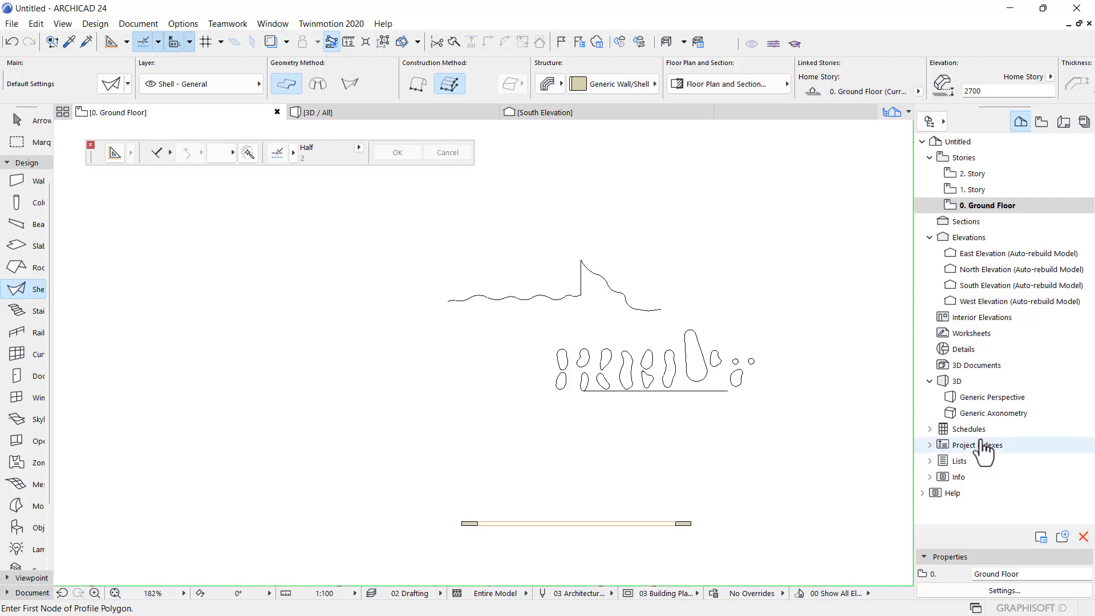
{"action": "scroll", "coordinate": [672, 365], "scroll_direction": "up", "scroll_amount": 4}
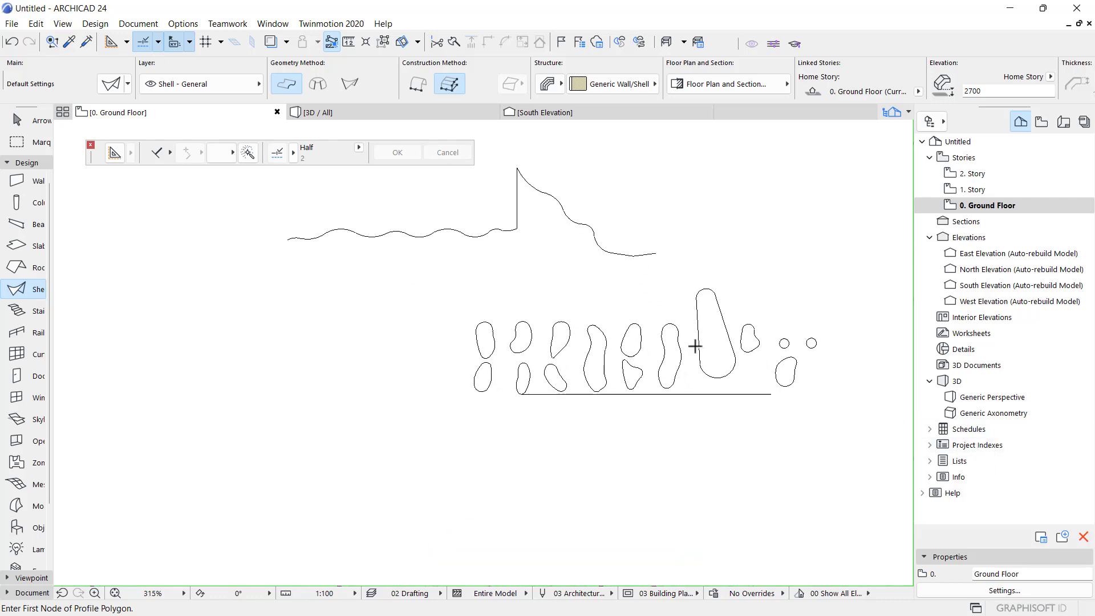
{"action": "scroll", "coordinate": [609, 249], "scroll_direction": "up", "scroll_amount": 2}
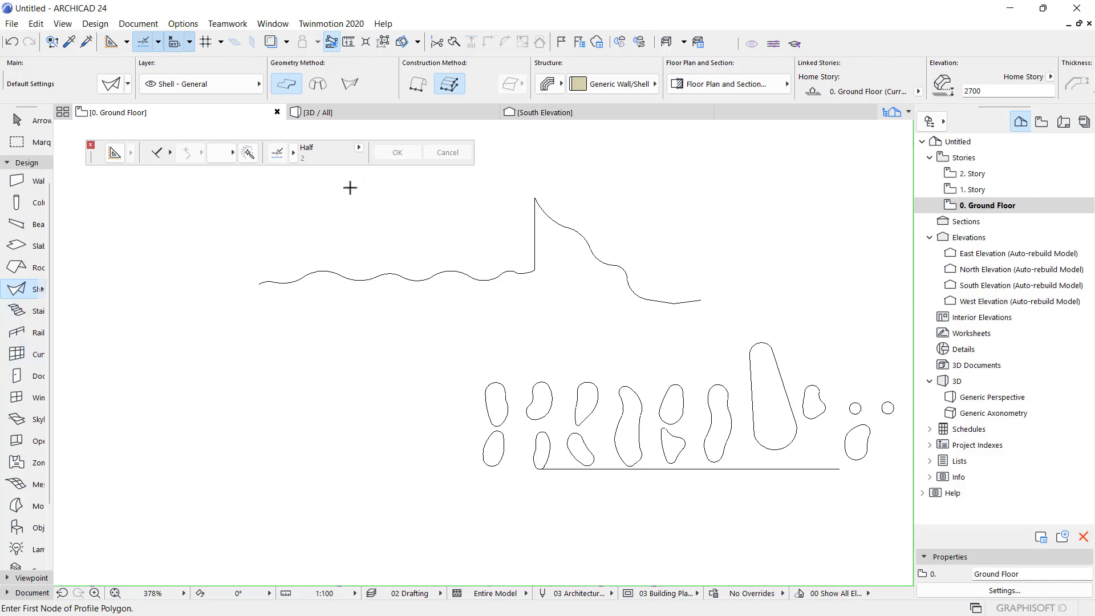
{"action": "left_click", "coordinate": [453, 275]}
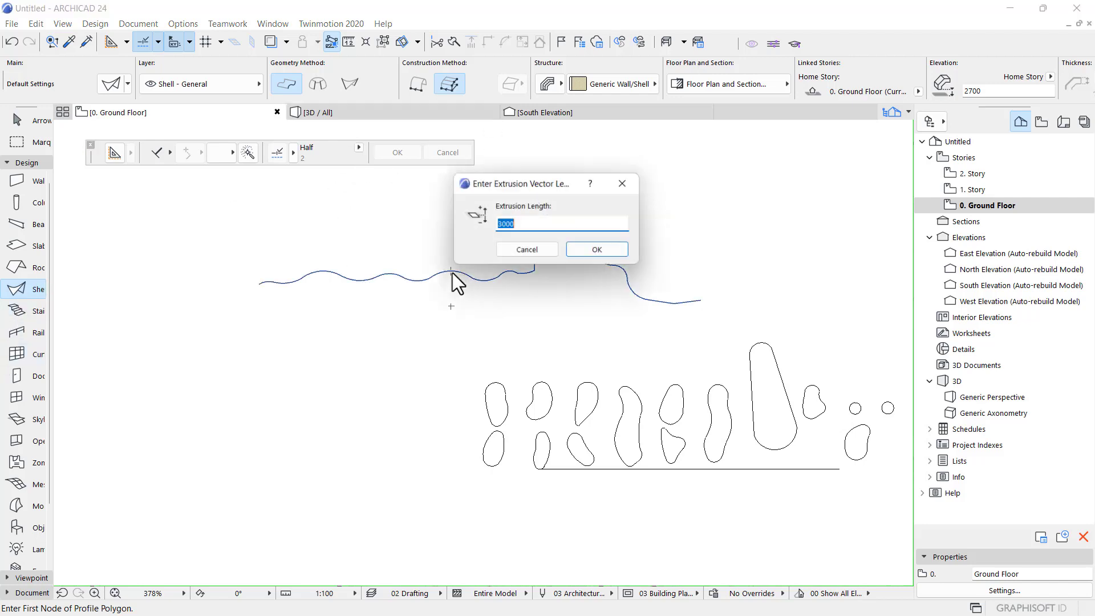
{"action": "left_click", "coordinate": [589, 250]}
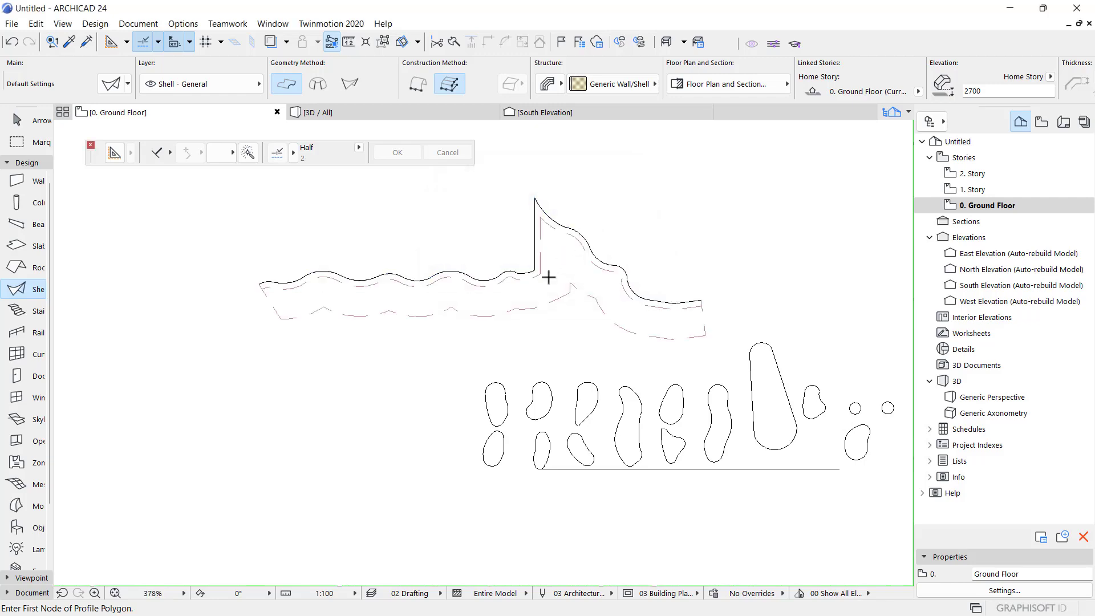
Give the wavy shell a basic structure in Reinforced Concrete - Structural with a thickness of 75 mm
{"action": "left_click", "coordinate": [576, 289]}
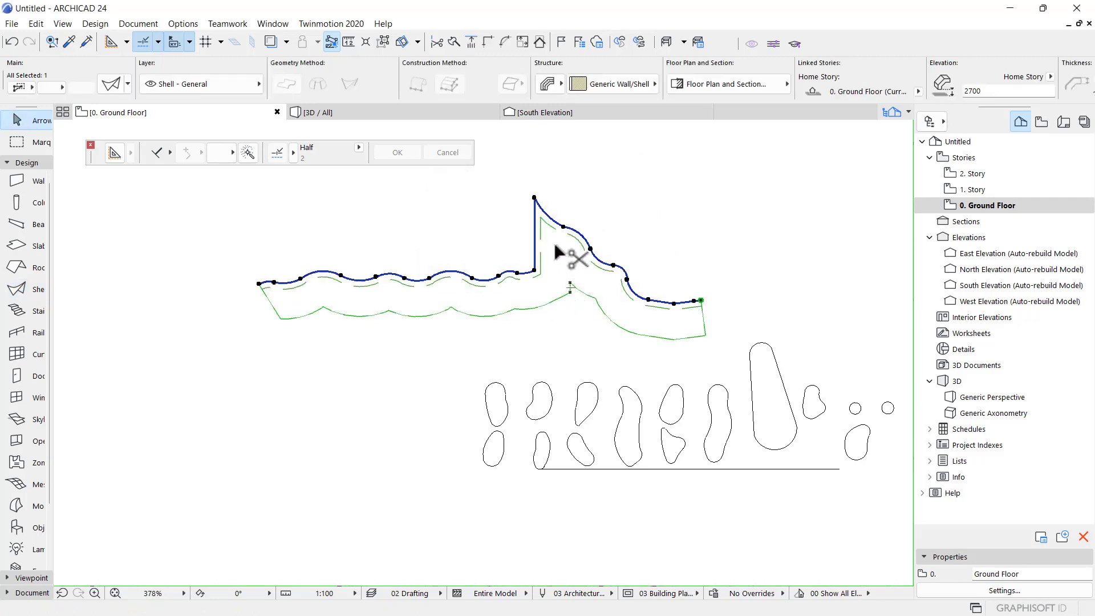
{"action": "key", "text": "ctrl+t"}
{"action": "left_click", "coordinate": [552, 115]}
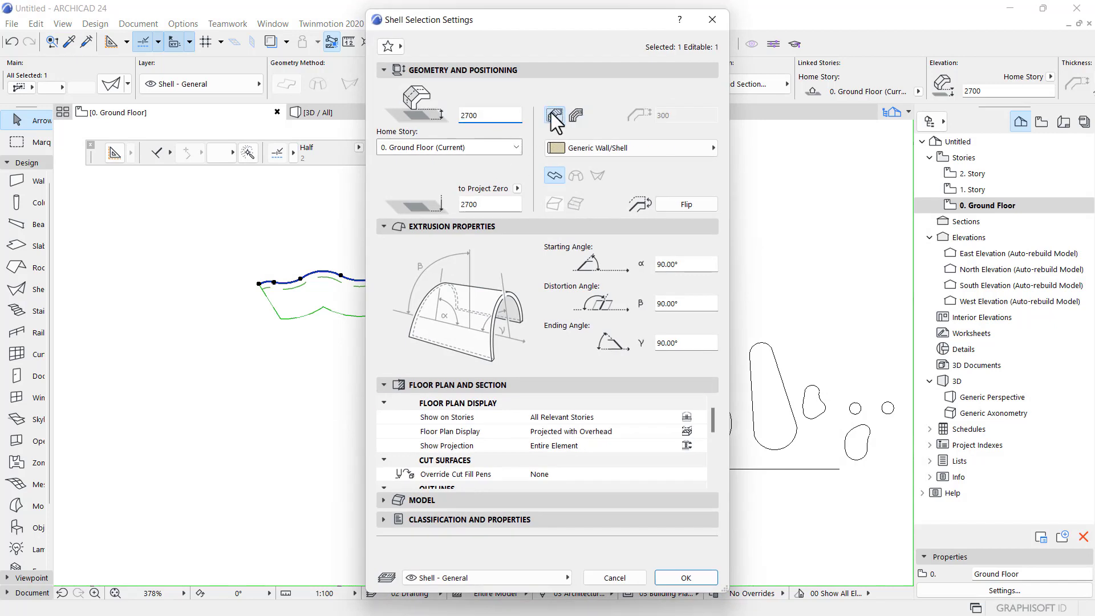
{"action": "left_click_drag", "start_coordinate": [673, 116], "coordinate": [638, 118]}
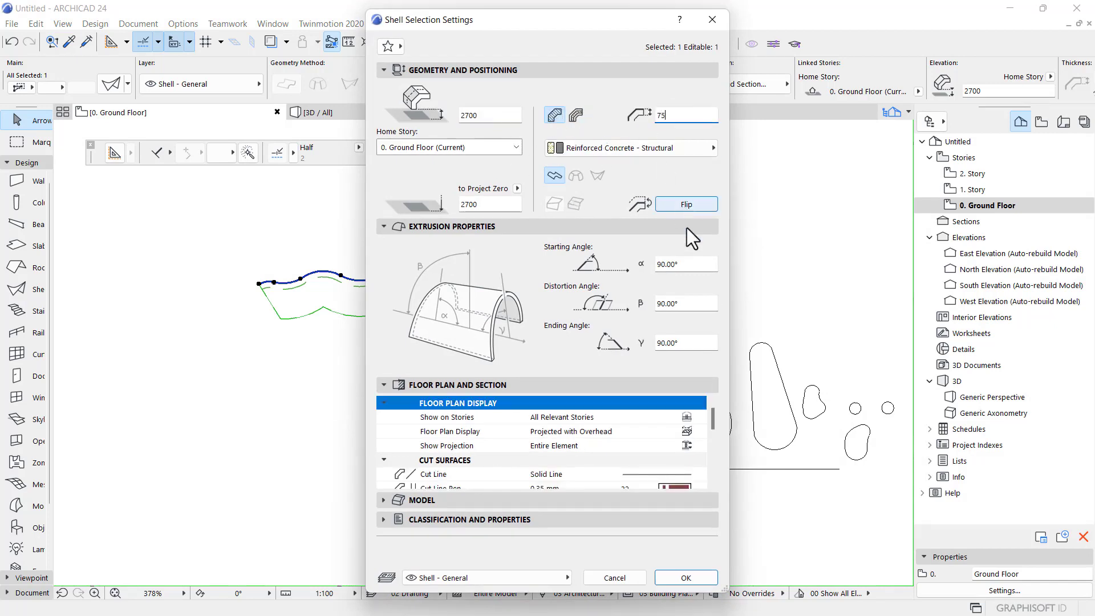
{"action": "left_click", "coordinate": [680, 578]}
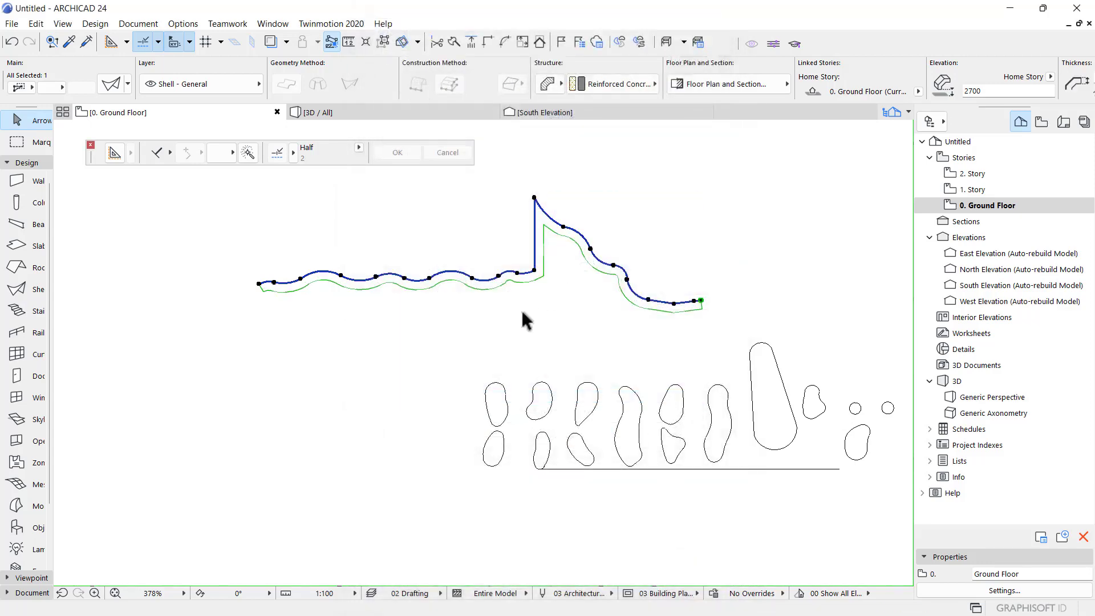
Examine the wavy shell in the plan and in the 3D perspective view relative to the wall with the openings
{"action": "scroll", "coordinate": [522, 285], "scroll_direction": "down", "scroll_amount": 5}
{"action": "scroll", "coordinate": [530, 327], "scroll_direction": "up", "scroll_amount": 4}
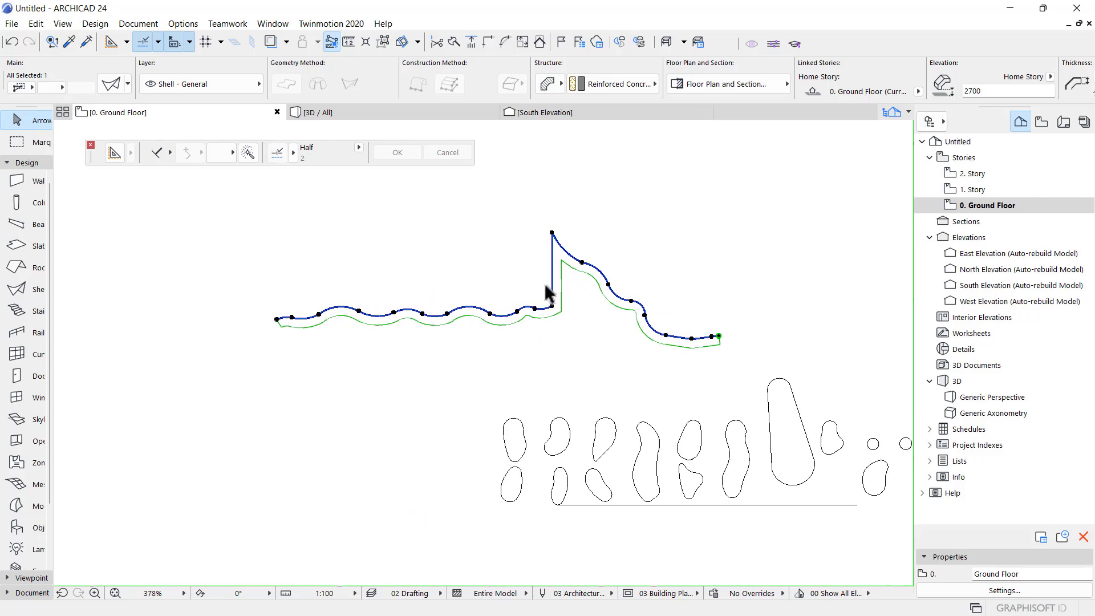
{"action": "scroll", "coordinate": [547, 286], "scroll_direction": "up", "scroll_amount": 2}
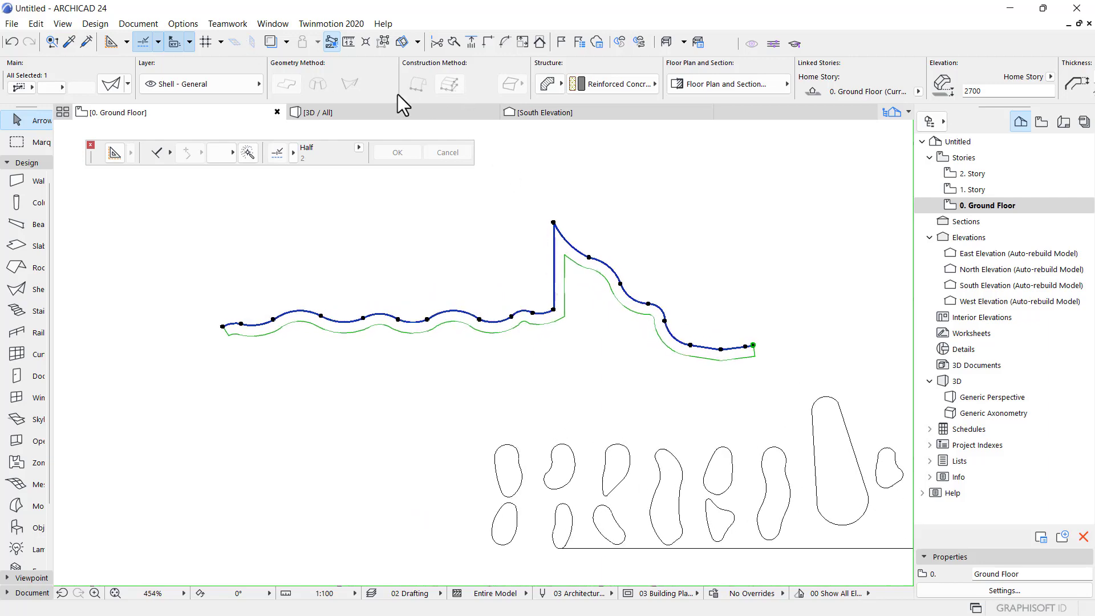
{"action": "left_click", "coordinate": [448, 113]}
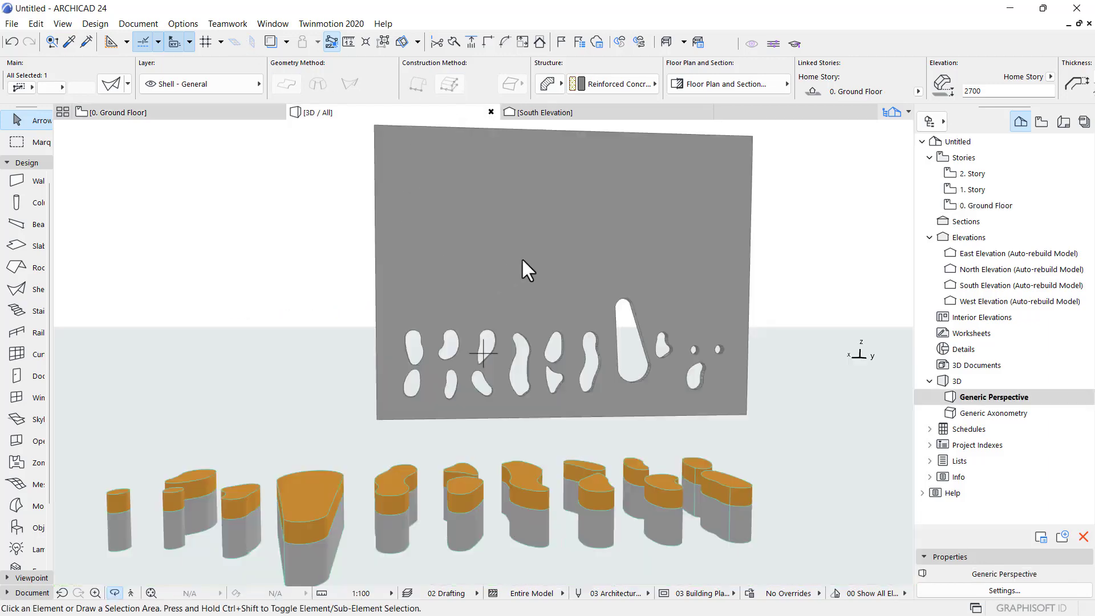
{"action": "scroll", "coordinate": [521, 258], "scroll_direction": "down", "scroll_amount": 2}
{"action": "scroll", "coordinate": [511, 293], "scroll_direction": "down", "scroll_amount": 2}
{"action": "left_click_drag", "start_coordinate": [554, 229], "coordinate": [391, 292]}
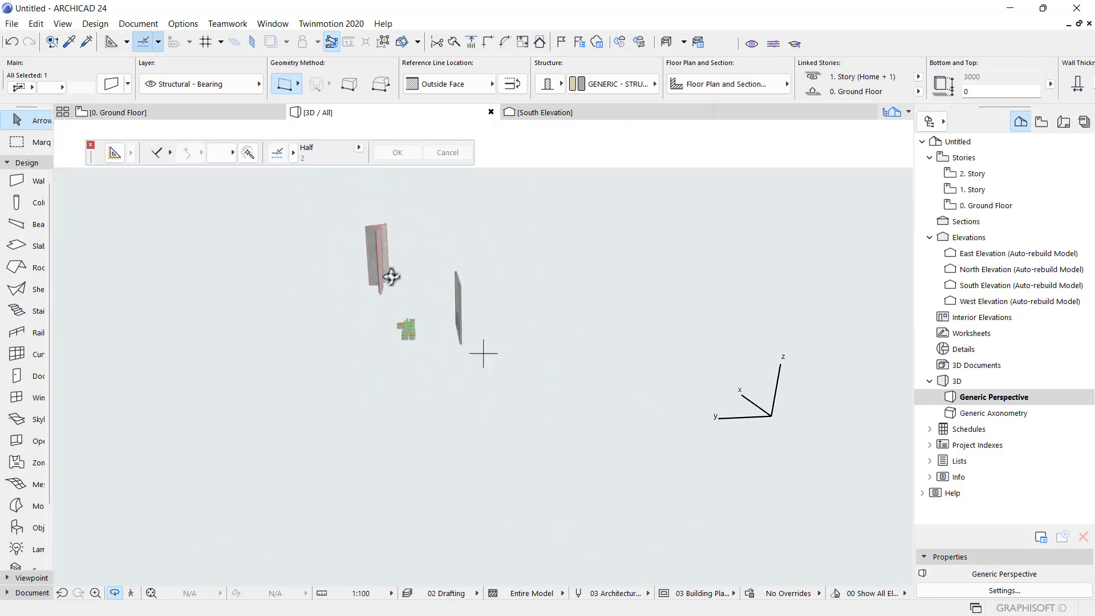
Open the East Elevation to see the upright wavy shell from the side
{"action": "left_click", "coordinate": [164, 114]}
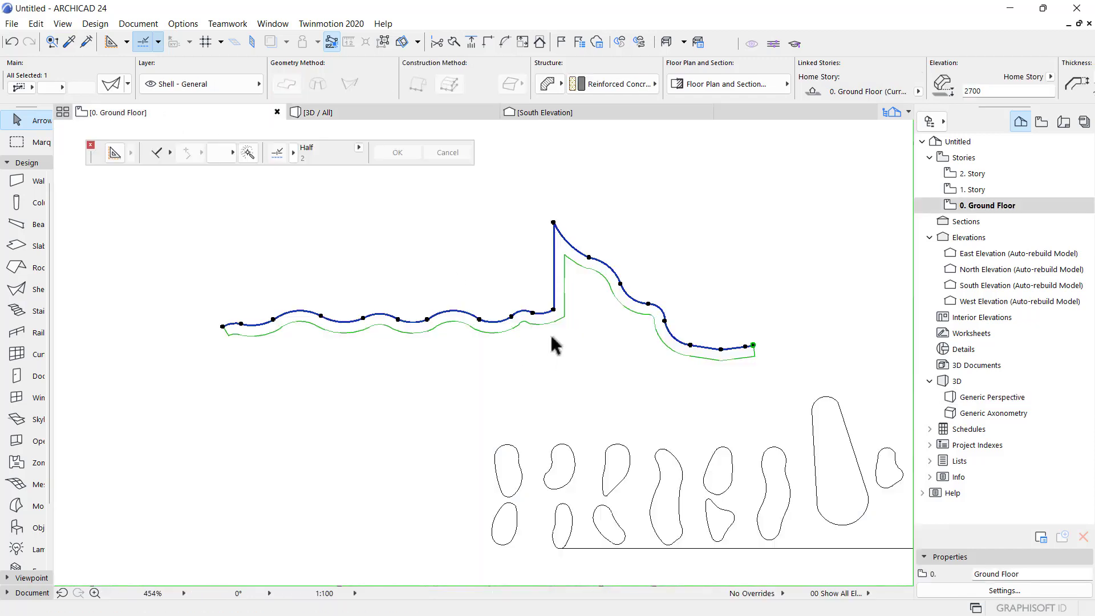
{"action": "scroll", "coordinate": [474, 310], "scroll_direction": "down", "scroll_amount": 3}
{"action": "scroll", "coordinate": [475, 310], "scroll_direction": "down", "scroll_amount": 3}
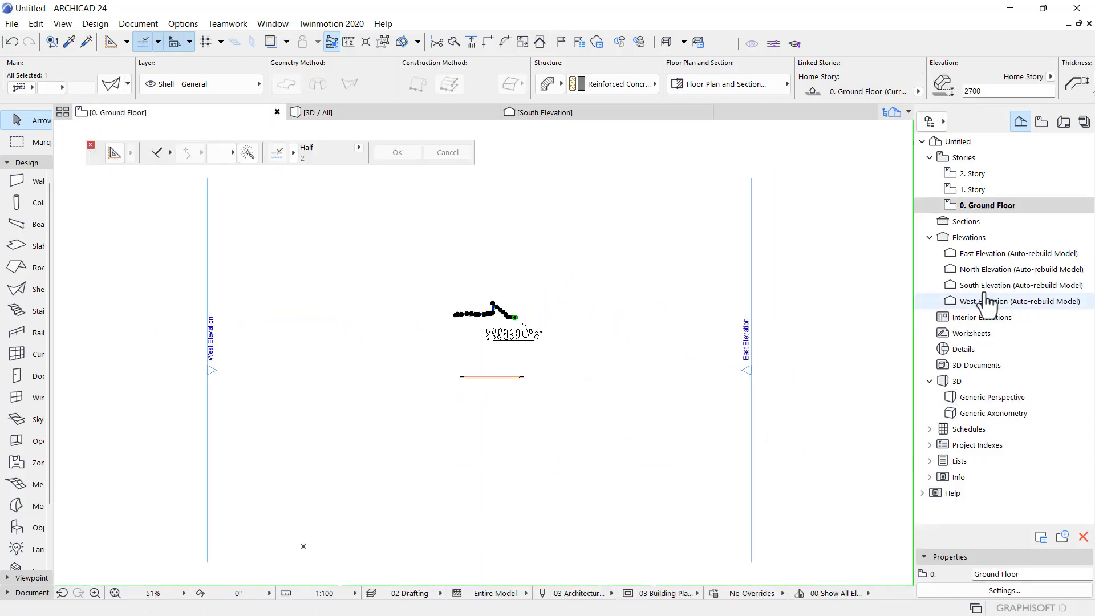
{"action": "double_click", "coordinate": [1014, 254]}
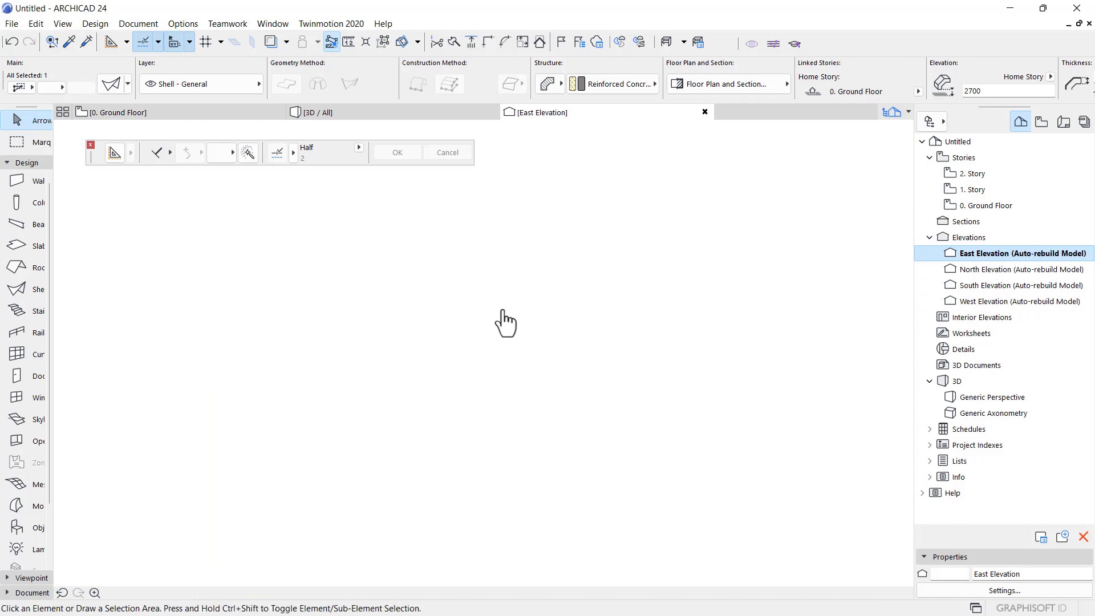
{"action": "scroll", "coordinate": [507, 313], "scroll_direction": "up", "scroll_amount": 5}
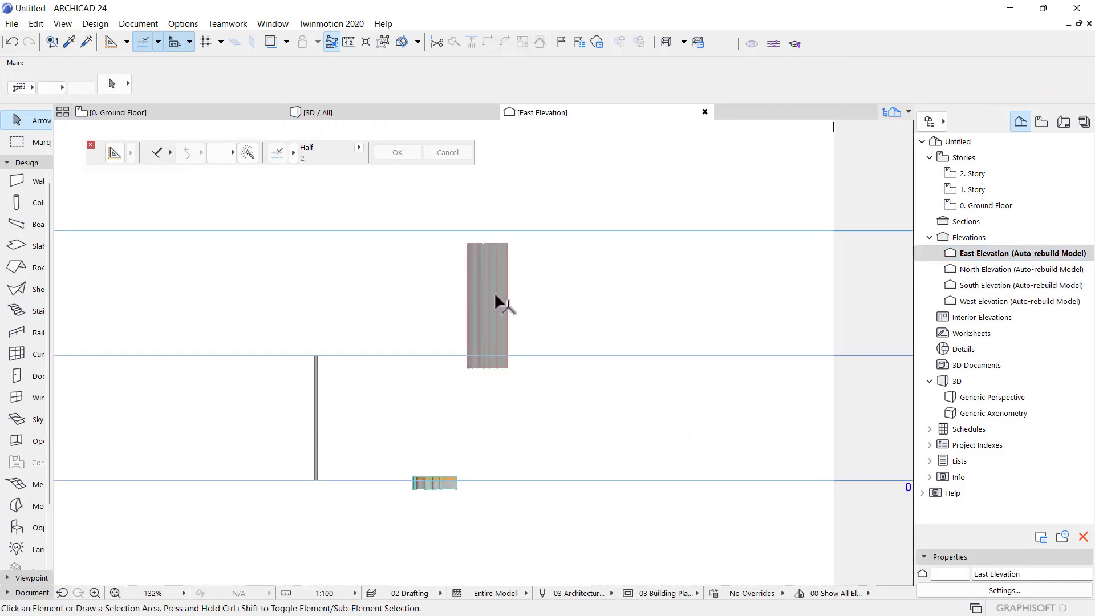
Rotate the wavy shell 90° counterclockwise about a point at its mid-height so that its extrusion runs horizontally
{"action": "left_click", "coordinate": [491, 295]}
{"action": "key", "text": "ctrl+e"}
{"action": "scroll", "coordinate": [485, 303], "scroll_direction": "up", "scroll_amount": 4}
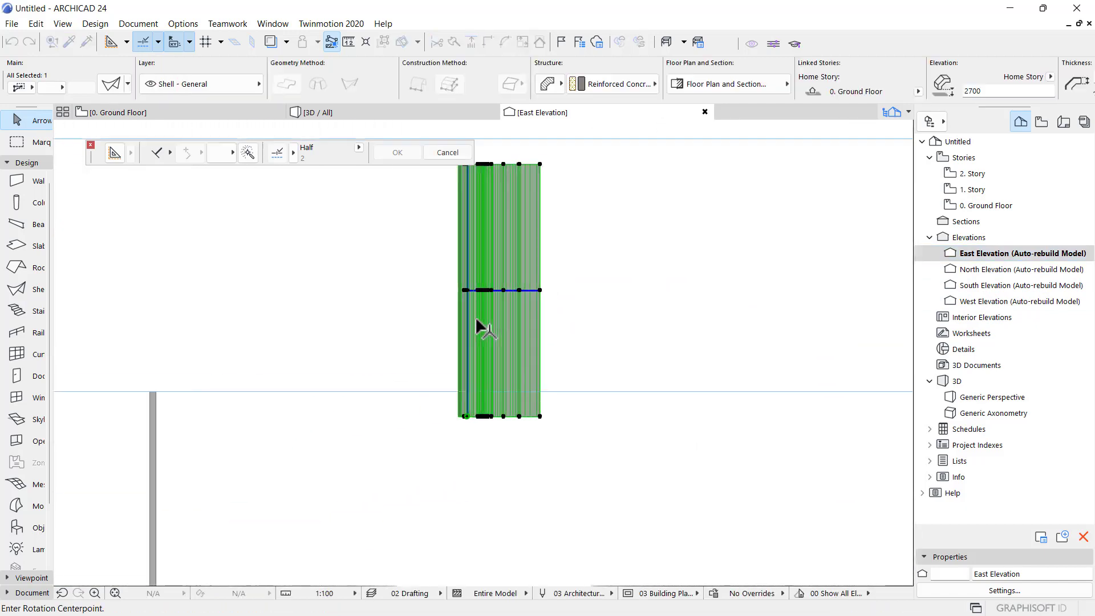
{"action": "left_click", "coordinate": [504, 283]}
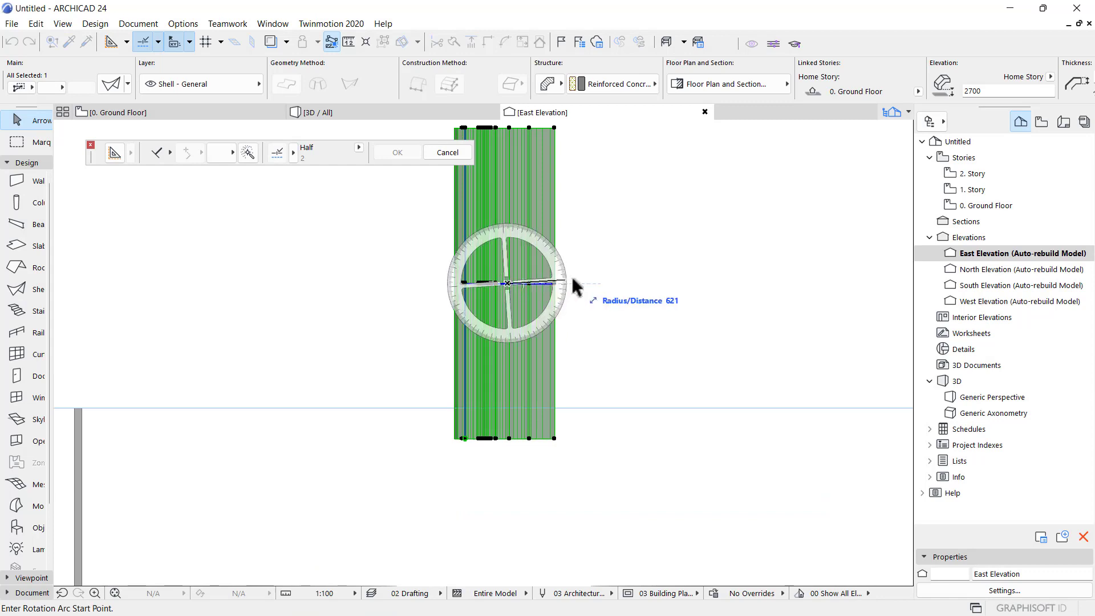
{"action": "left_click", "coordinate": [594, 283]}
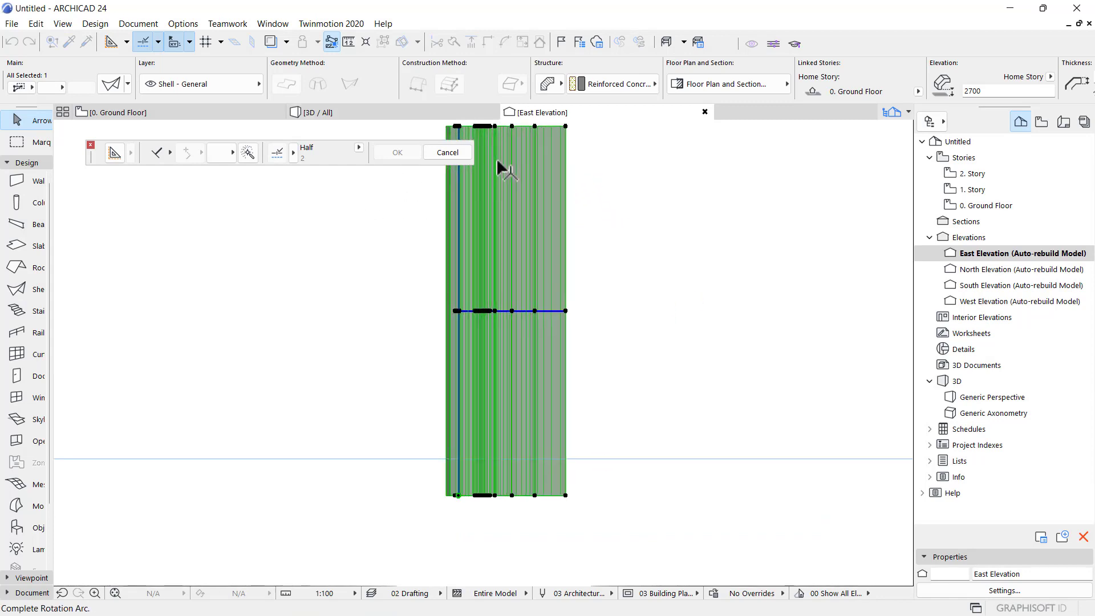
{"action": "scroll", "coordinate": [496, 158], "scroll_direction": "down", "scroll_amount": 1}
{"action": "middle_click_drag", "start_coordinate": [496, 159], "coordinate": [511, 248]}
{"action": "left_click", "coordinate": [514, 189]}
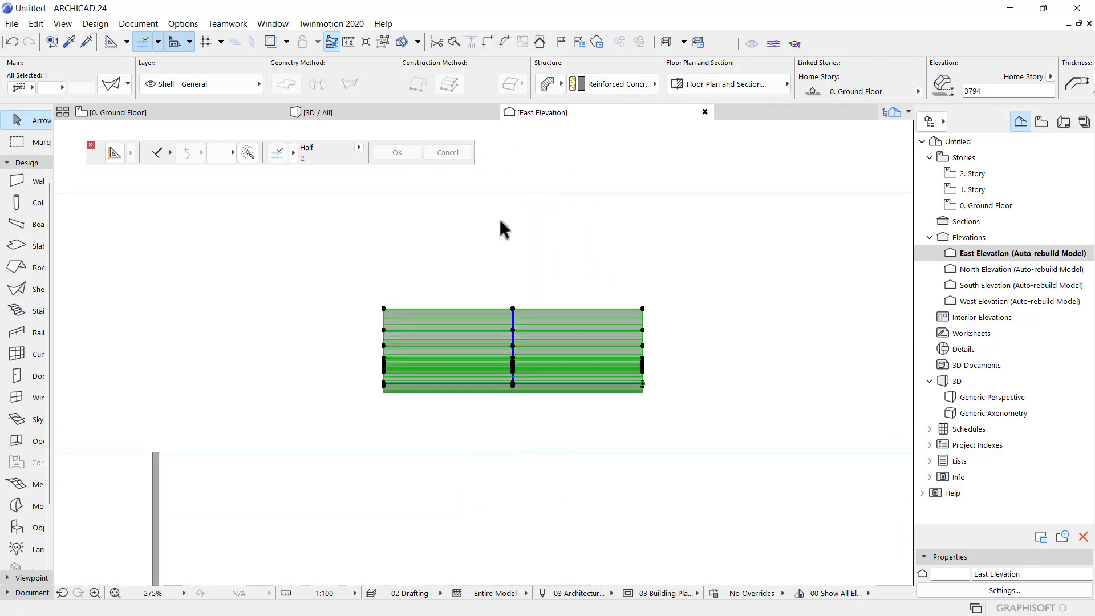
Move the wavy shell straight down in the East Elevation to an elevation of about 853 mm, level with the ground-floor wall
{"action": "left_click", "coordinate": [453, 118]}
{"action": "middle_click_drag", "start_coordinate": [427, 286], "coordinate": [334, 296], "text": "shift"}
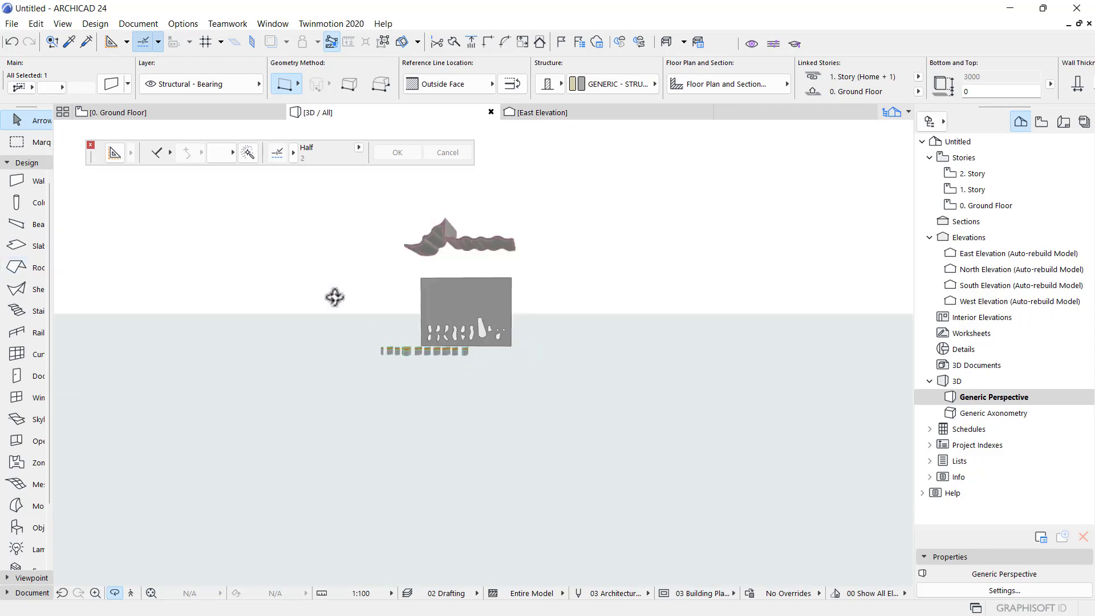
{"action": "left_click", "coordinate": [519, 117]}
{"action": "scroll", "coordinate": [526, 245], "scroll_direction": "down", "scroll_amount": 3}
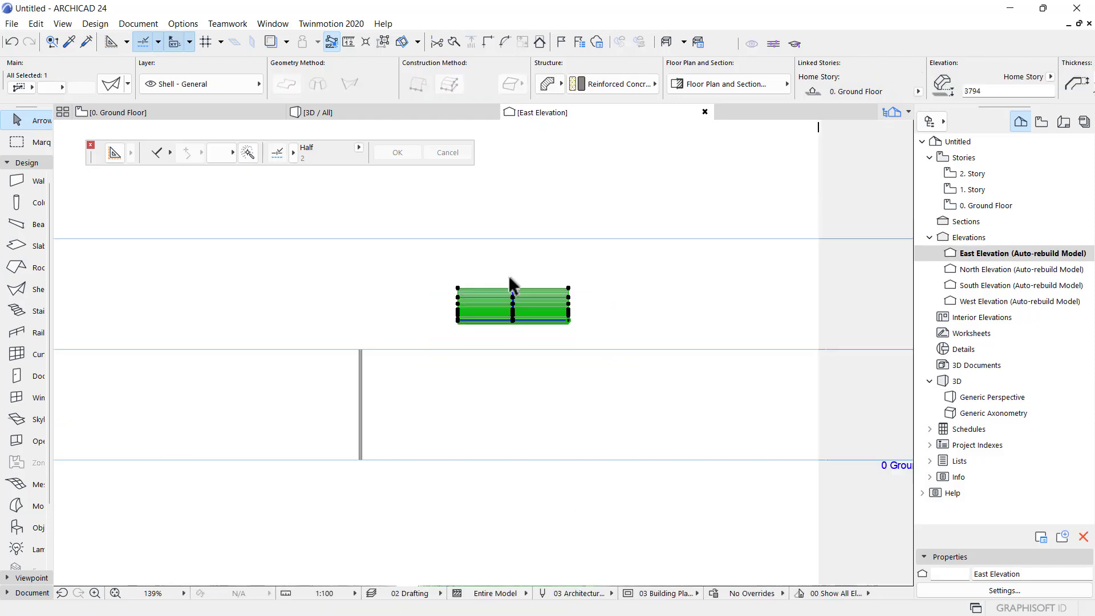
{"action": "left_click", "coordinate": [512, 312]}
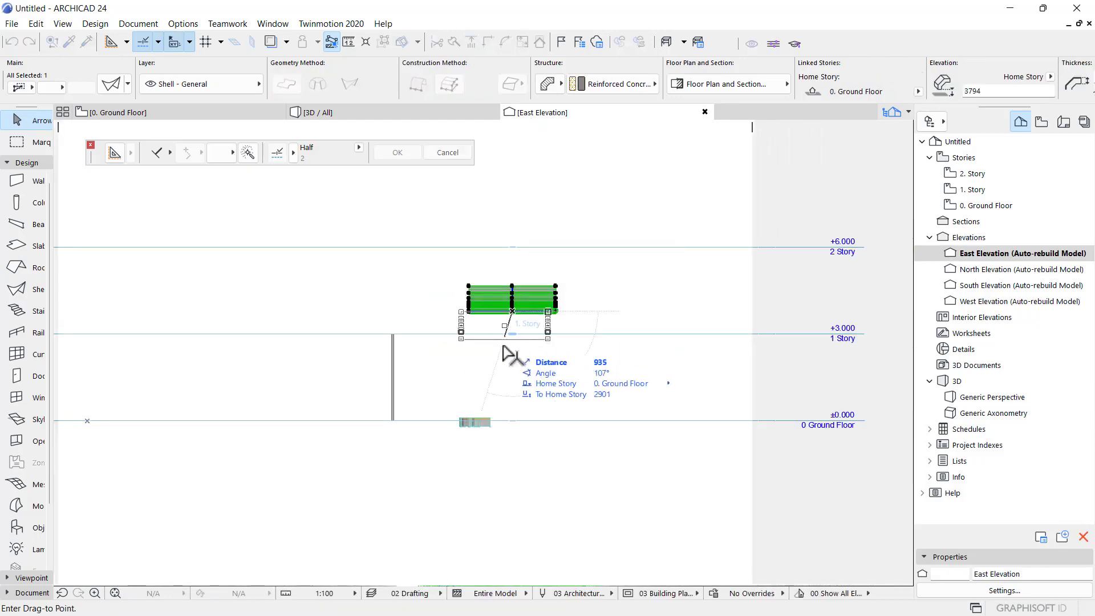
{"action": "left_click", "coordinate": [513, 398]}
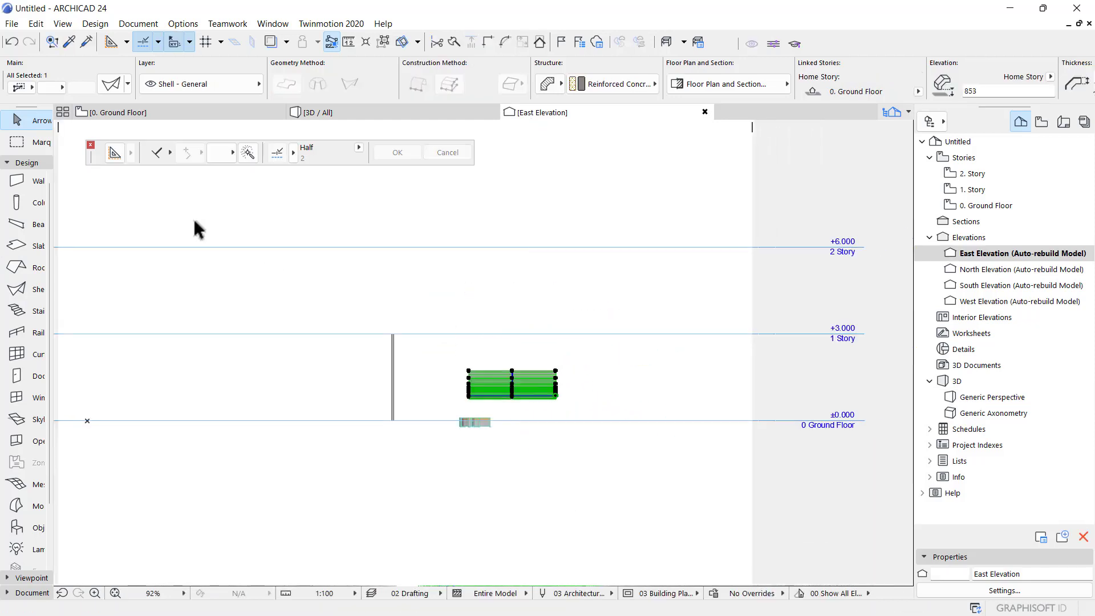
Rotate the wavy shell 180° in the Ground Floor plan about a node near the middle of its centre line
{"action": "left_click", "coordinate": [171, 112]}
{"action": "key", "text": "Escape"}
{"action": "scroll", "coordinate": [482, 319], "scroll_direction": "up", "scroll_amount": 7}
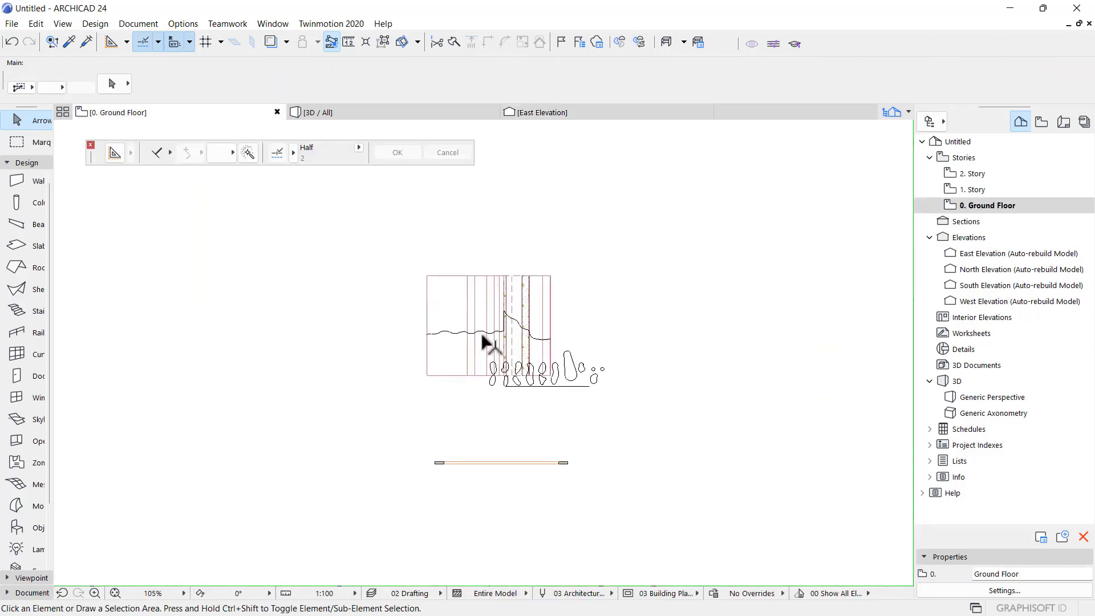
{"action": "left_click", "coordinate": [467, 278]}
{"action": "scroll", "coordinate": [370, 321], "scroll_direction": "down", "scroll_amount": 4}
{"action": "scroll", "coordinate": [445, 336], "scroll_direction": "up", "scroll_amount": 4}
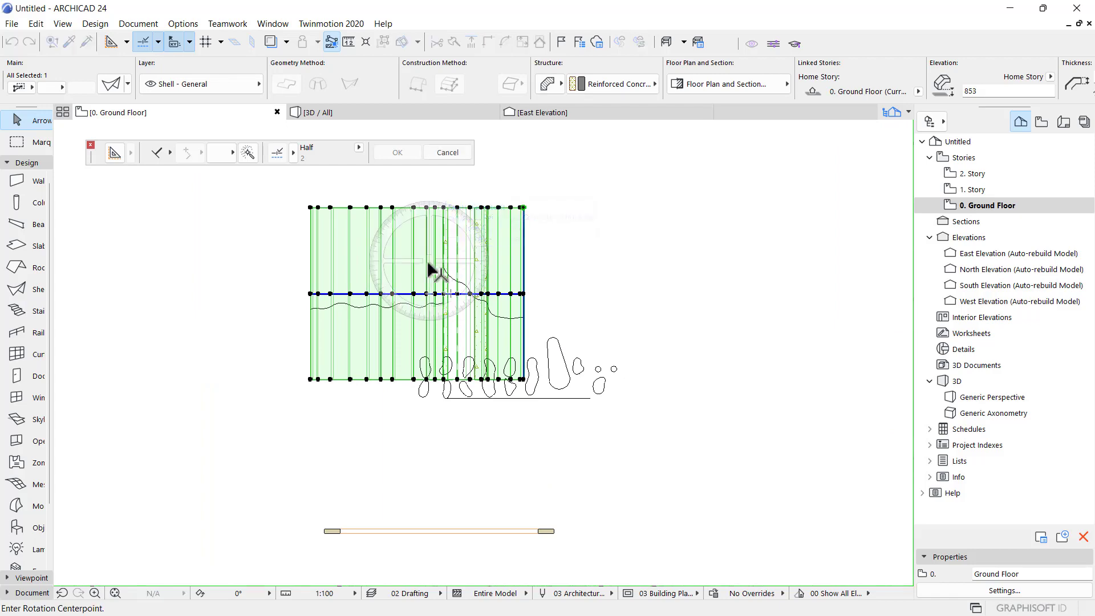
{"action": "scroll", "coordinate": [425, 285], "scroll_direction": "up", "scroll_amount": 1}
{"action": "key", "text": "ctrl+e"}
{"action": "left_click", "coordinate": [416, 289]}
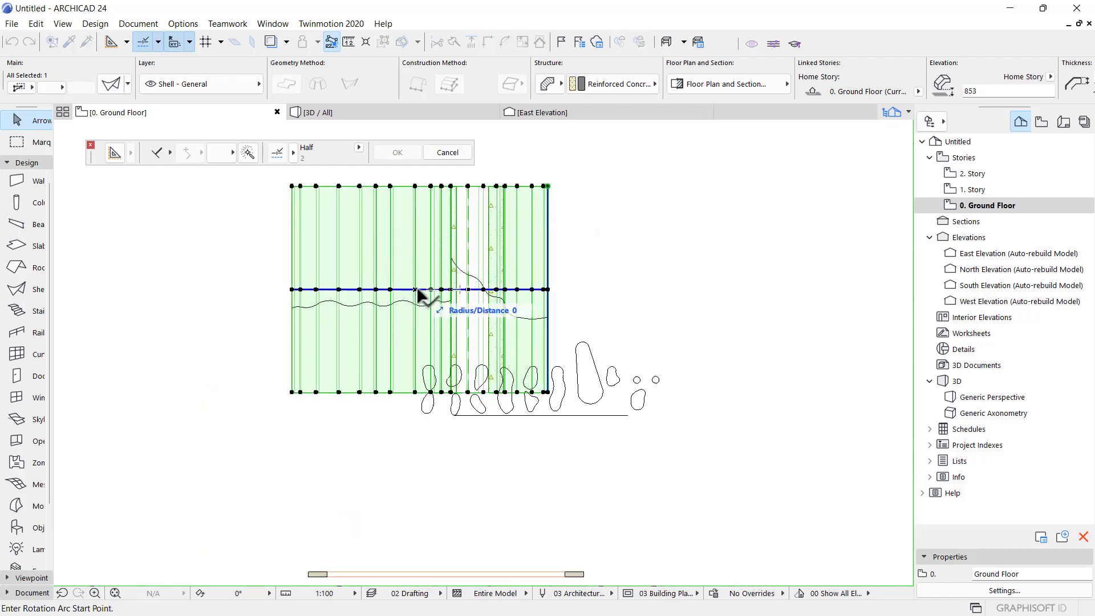
{"action": "left_click", "coordinate": [566, 289]}
{"action": "left_click", "coordinate": [281, 290]}
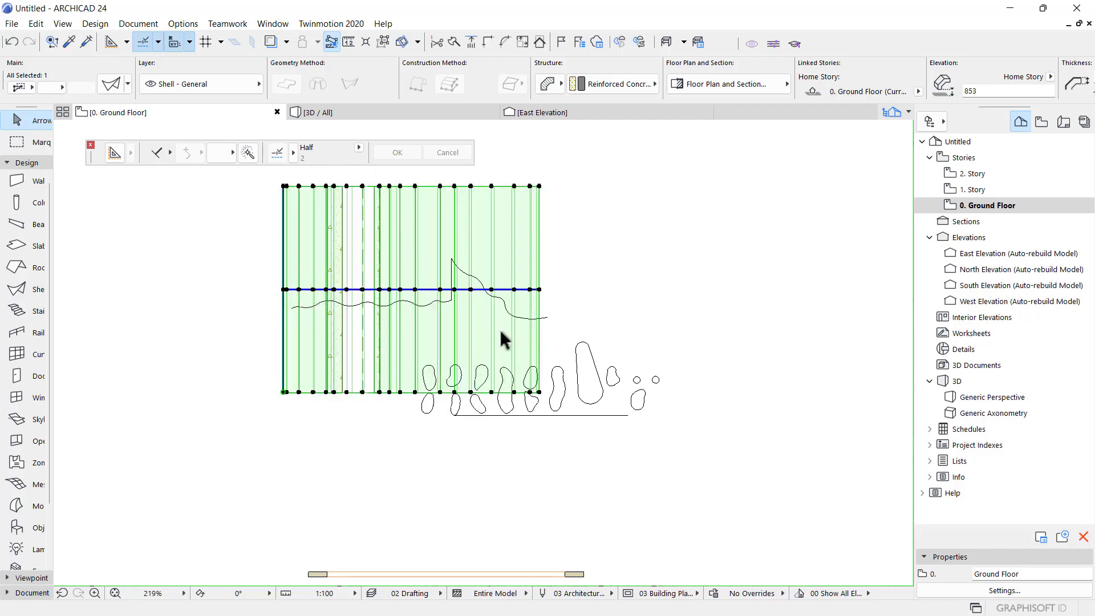
Move the wavy shell in plan by the end of its centre line onto the wall's far opening edge and check it in 3D
{"action": "key", "text": "ctrl+d"}
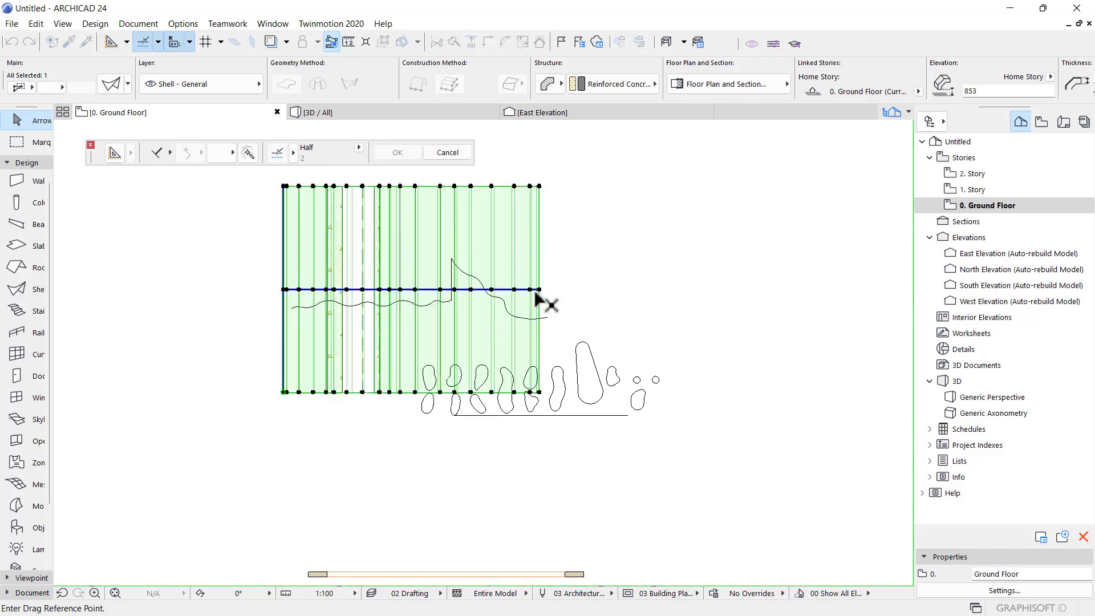
{"action": "left_click", "coordinate": [539, 290]}
{"action": "scroll", "coordinate": [556, 342], "scroll_direction": "down", "scroll_amount": 3}
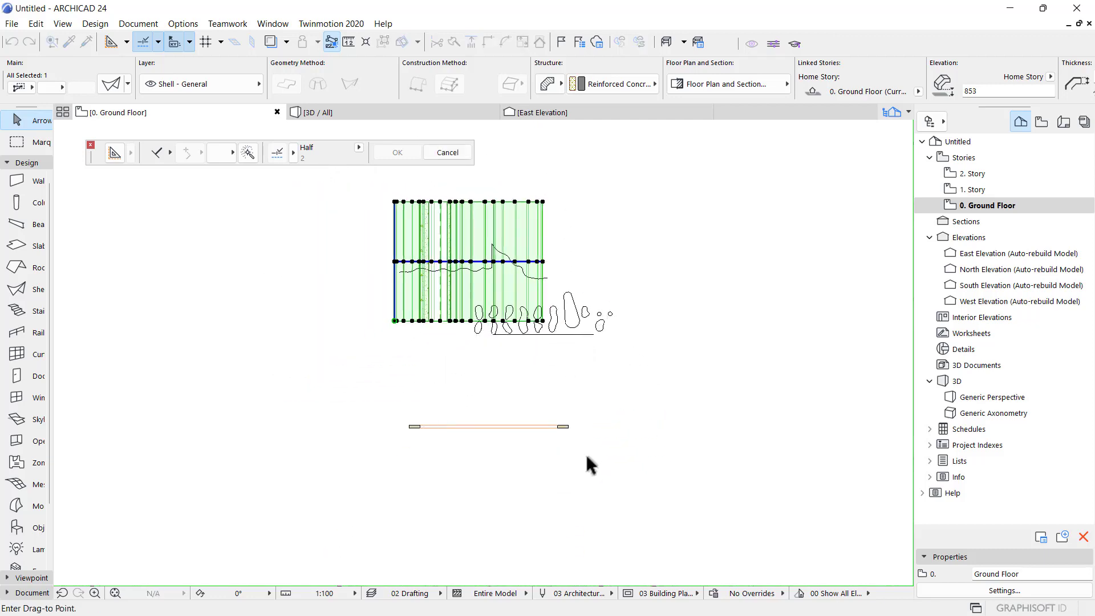
{"action": "scroll", "coordinate": [570, 456], "scroll_direction": "up", "scroll_amount": 5}
{"action": "scroll", "coordinate": [573, 467], "scroll_direction": "up", "scroll_amount": 2}
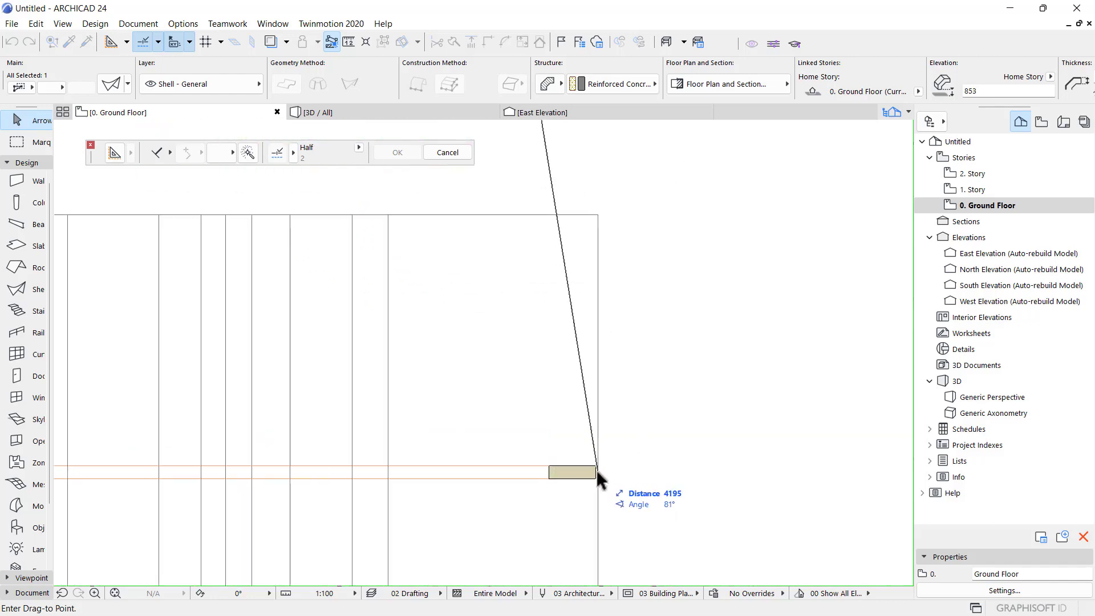
{"action": "left_click", "coordinate": [595, 472]}
{"action": "scroll", "coordinate": [621, 411], "scroll_direction": "down", "scroll_amount": 3}
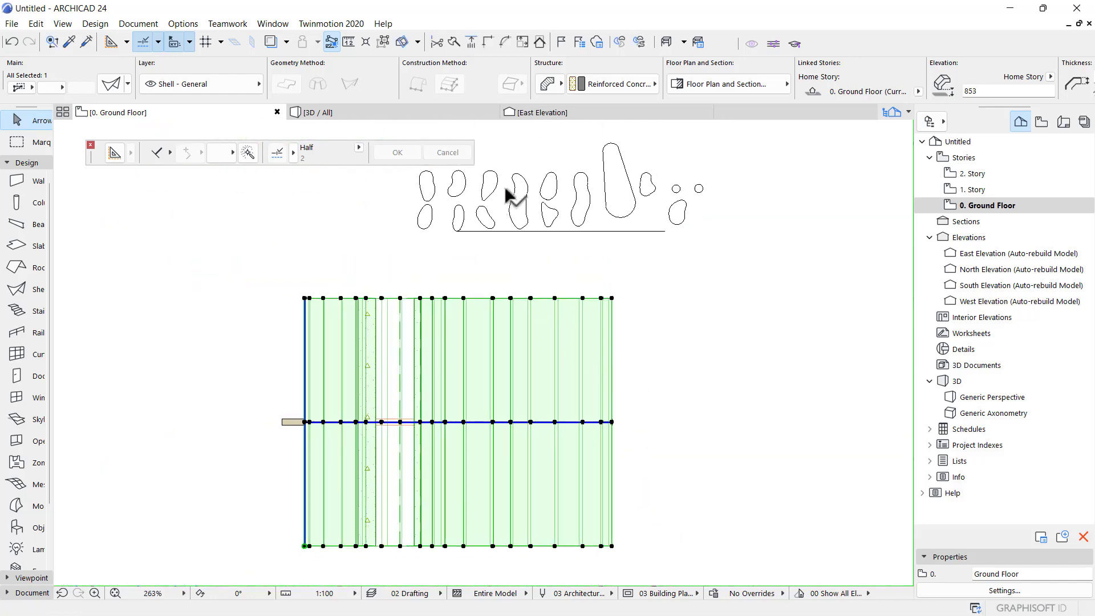
{"action": "left_click", "coordinate": [441, 116]}
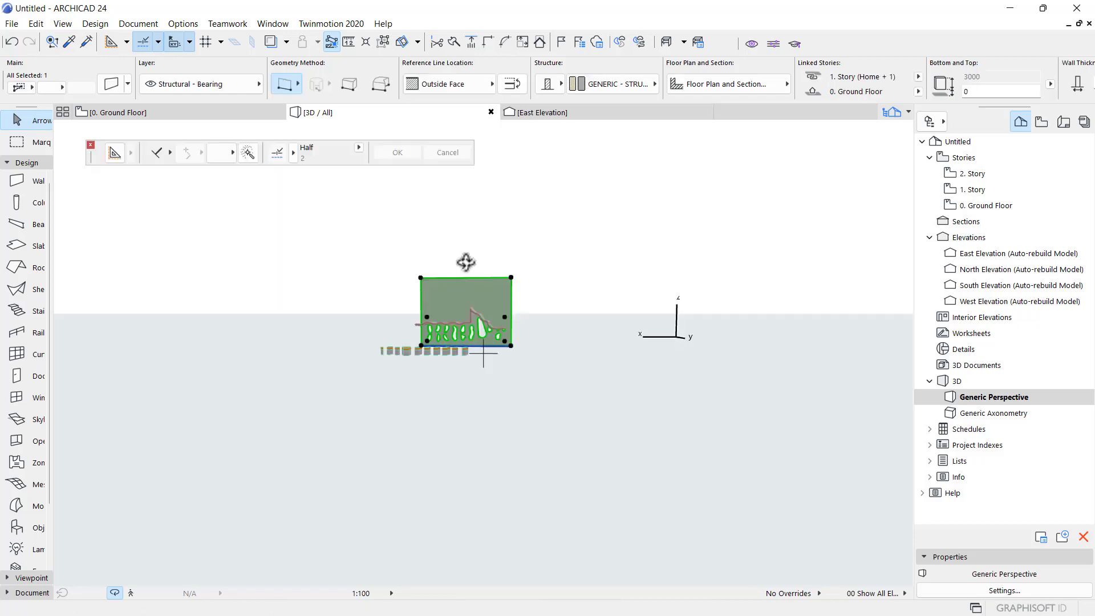
{"action": "middle_click_drag", "start_coordinate": [465, 262], "coordinate": [213, 219], "text": "shift"}
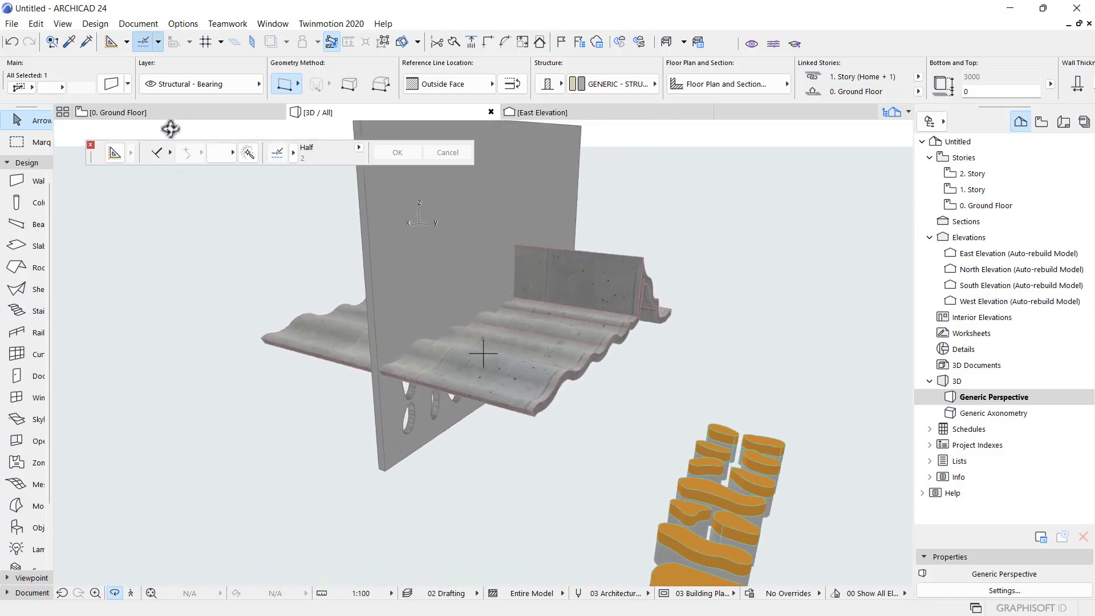
Override all three surfaces of the wavy shell with Paint - Glossy White
{"action": "left_click", "coordinate": [163, 119]}
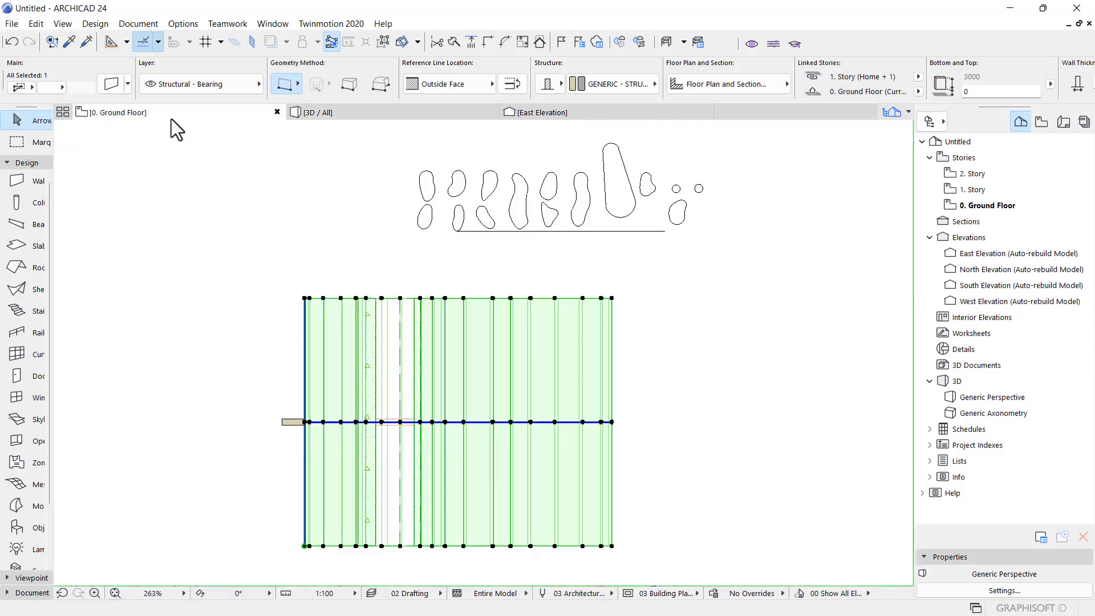
{"action": "left_click", "coordinate": [172, 24]}
{"action": "mouse_move", "coordinate": [196, 41]}
{"action": "left_click", "coordinate": [517, 333]}
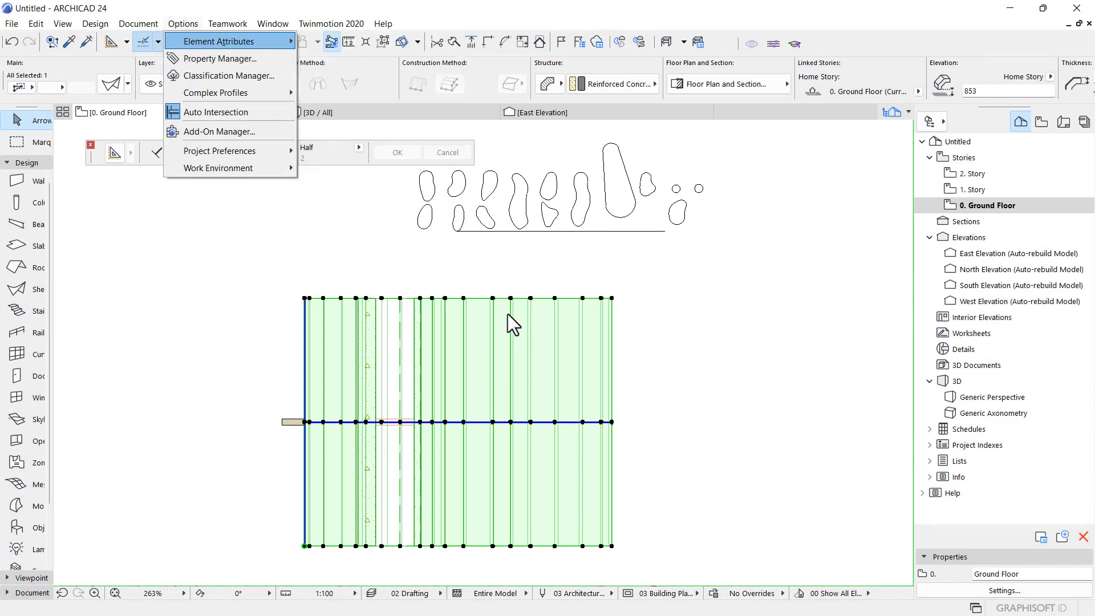
{"action": "key", "text": "Escape"}
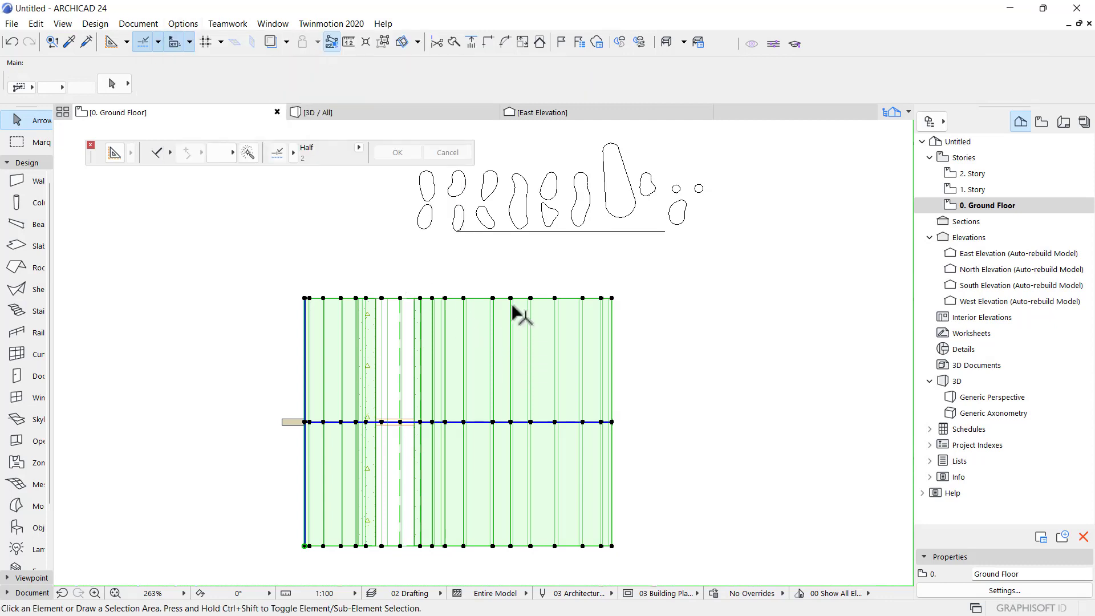
{"action": "double_click", "coordinate": [519, 328]}
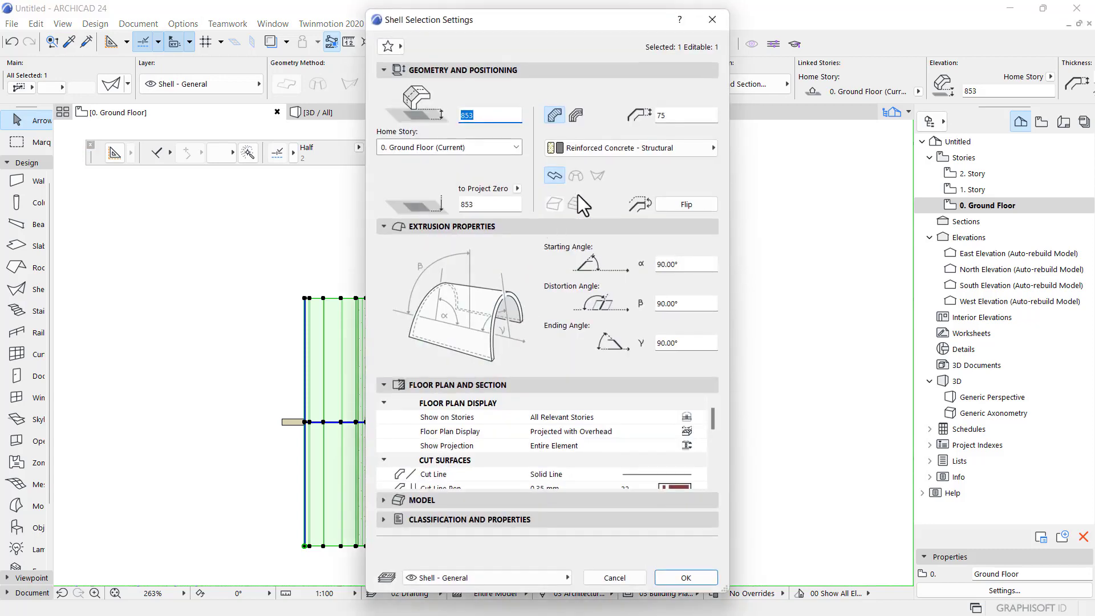
{"action": "left_click", "coordinate": [453, 501]}
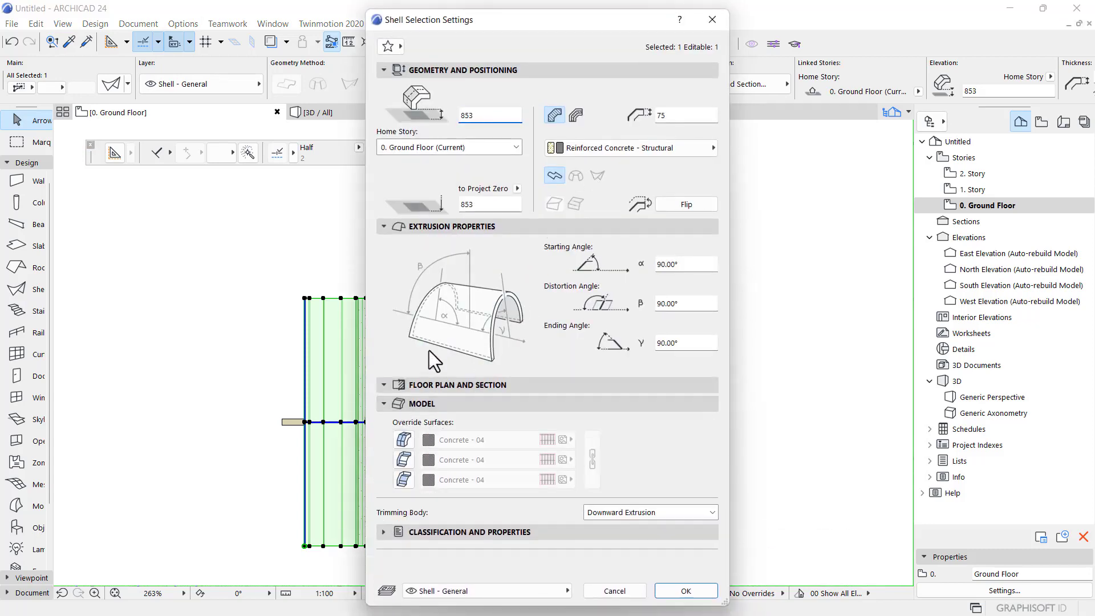
{"action": "left_click", "coordinate": [403, 459]}
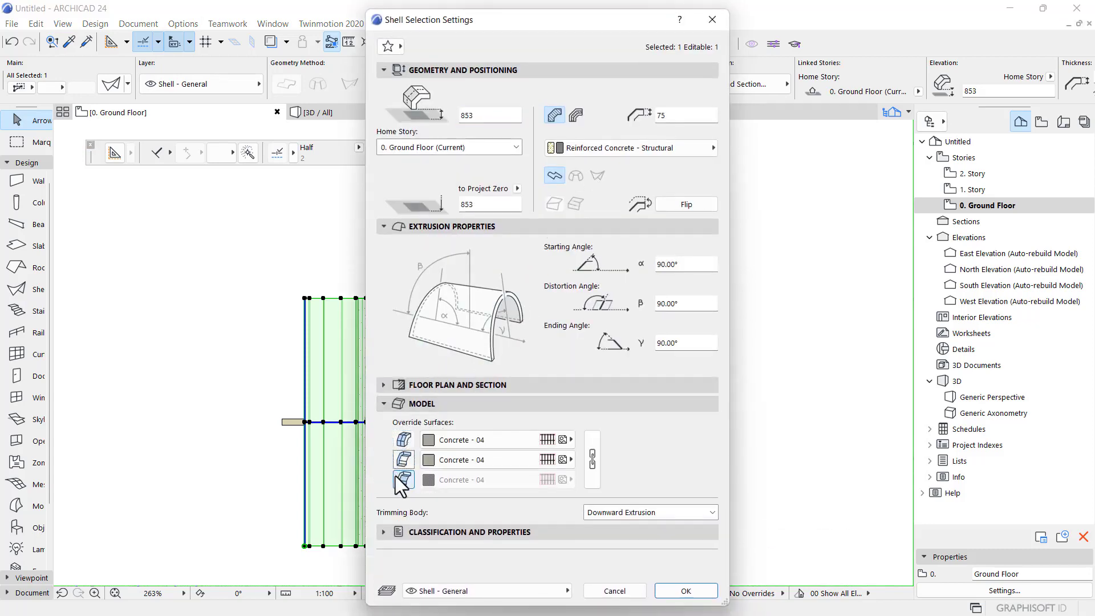
{"action": "left_click", "coordinate": [404, 479]}
{"action": "left_click", "coordinate": [440, 440]}
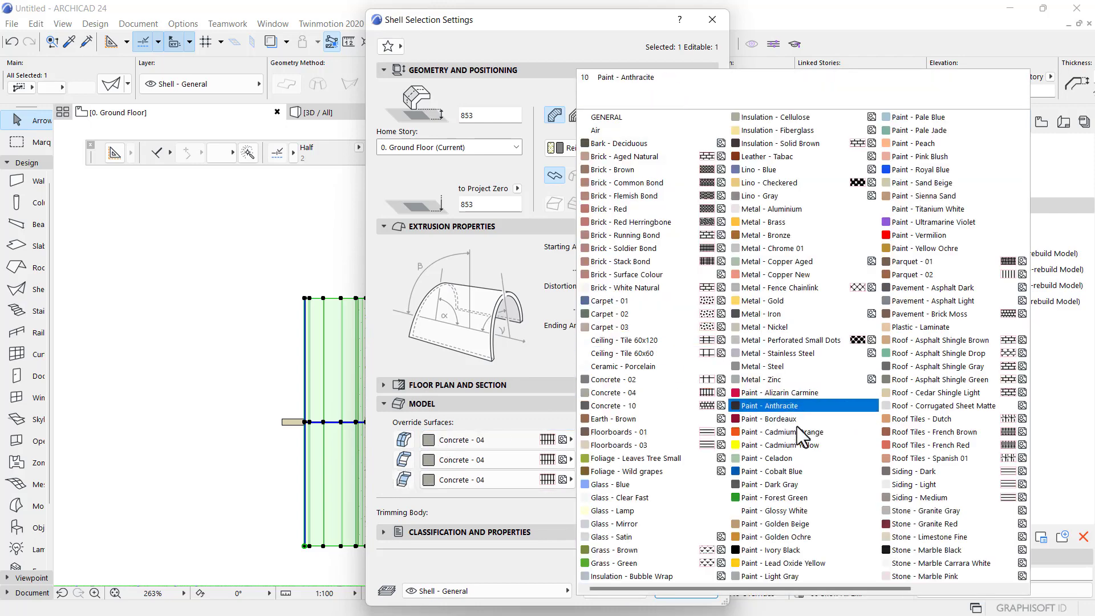
{"action": "left_click", "coordinate": [792, 513]}
{"action": "left_click", "coordinate": [596, 441]}
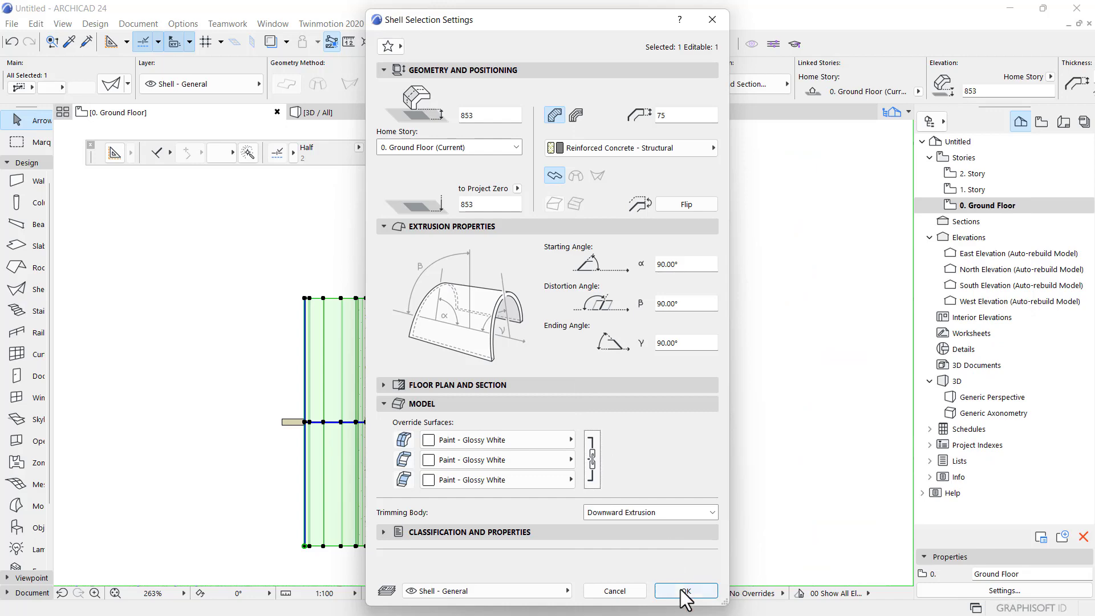
{"action": "left_click", "coordinate": [686, 591]}
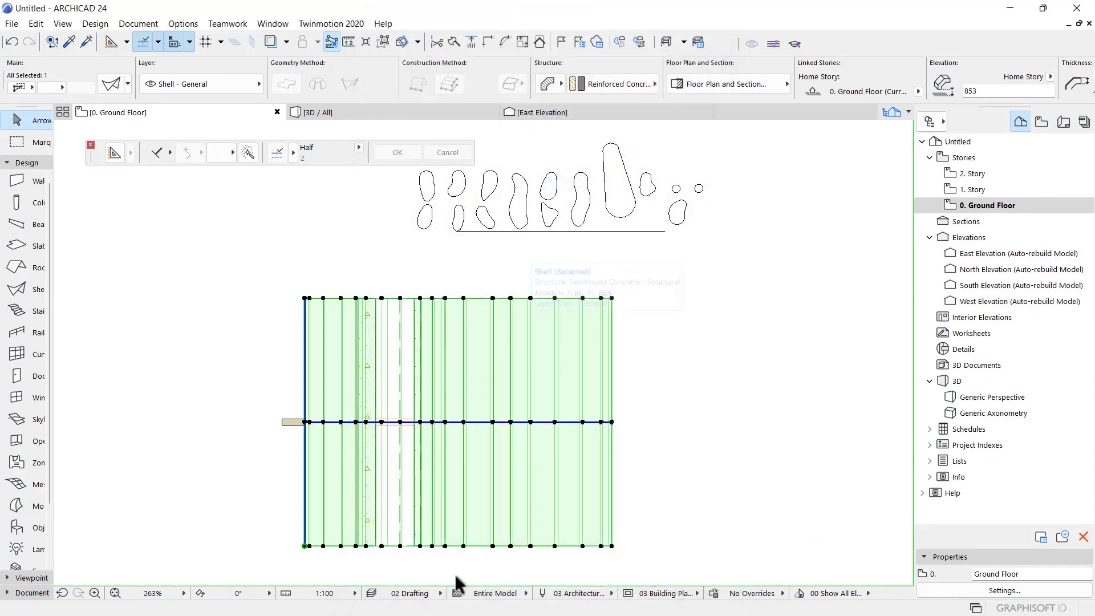
Shorten the wavy shell's extrusion length in the Ground Floor plan to roughly the thickness of the wall
{"action": "left_click", "coordinate": [304, 545]}
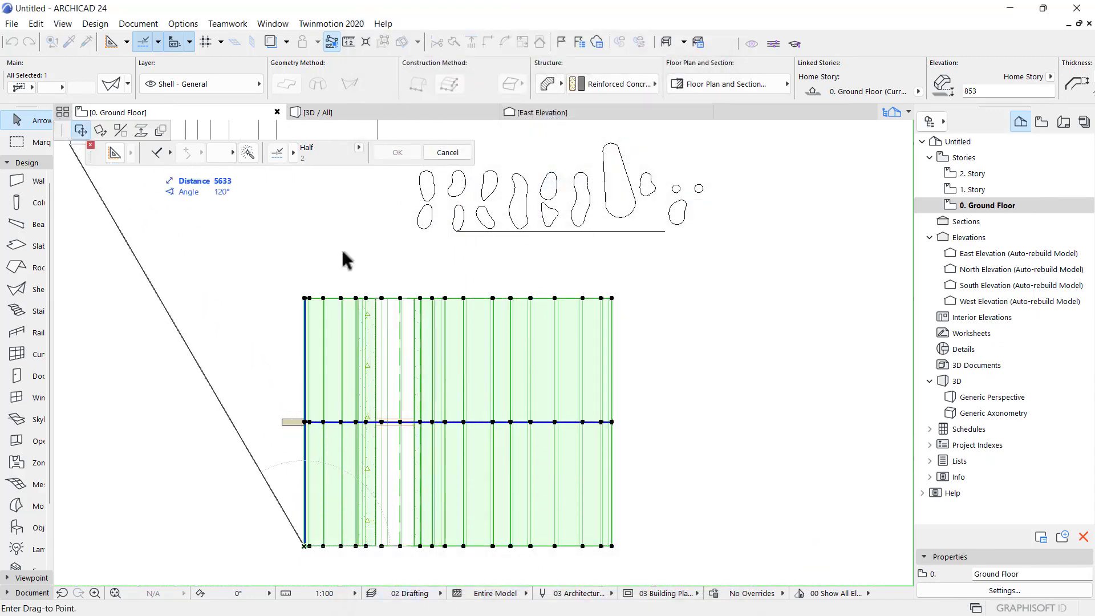
{"action": "left_click", "coordinate": [304, 297]}
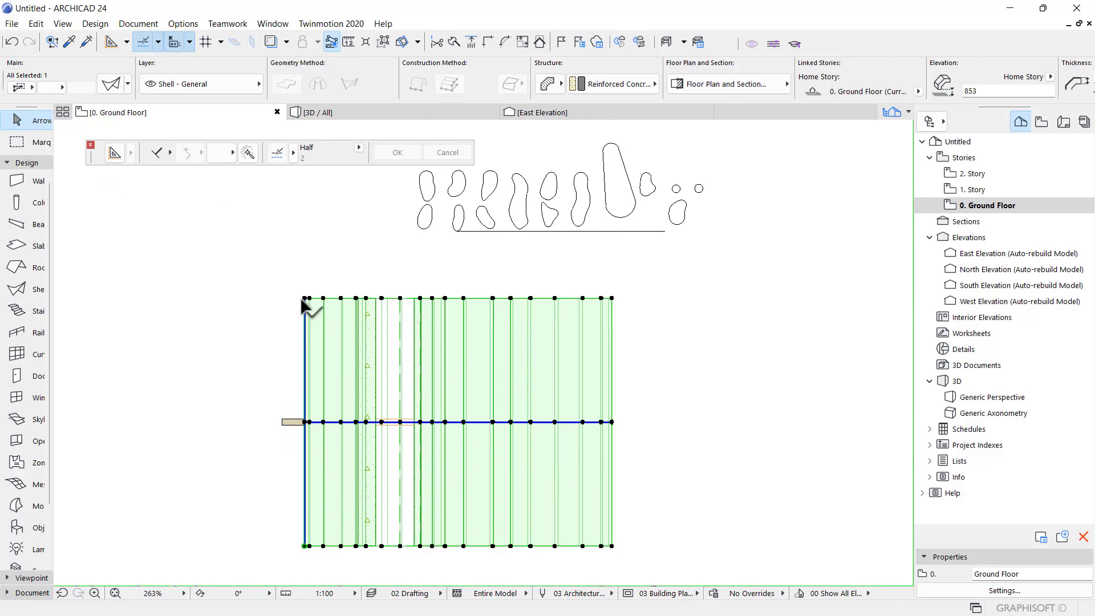
{"action": "left_click", "coordinate": [304, 297]}
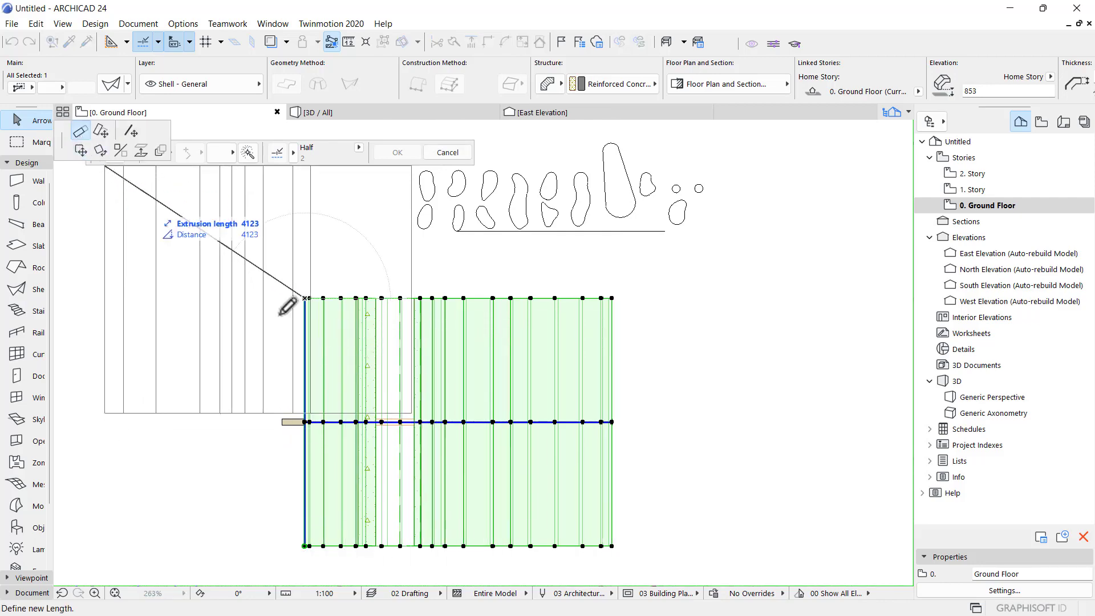
{"action": "scroll", "coordinate": [280, 314], "scroll_direction": "up", "scroll_amount": 4}
{"action": "scroll", "coordinate": [305, 365], "scroll_direction": "down", "scroll_amount": 5}
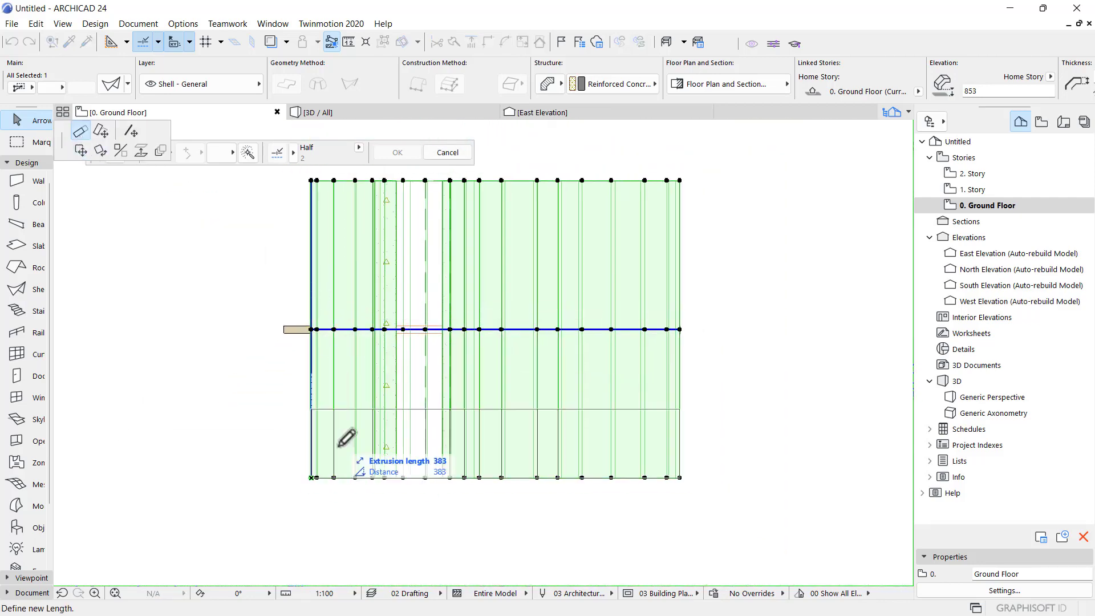
{"action": "scroll", "coordinate": [336, 447], "scroll_direction": "up", "scroll_amount": 3}
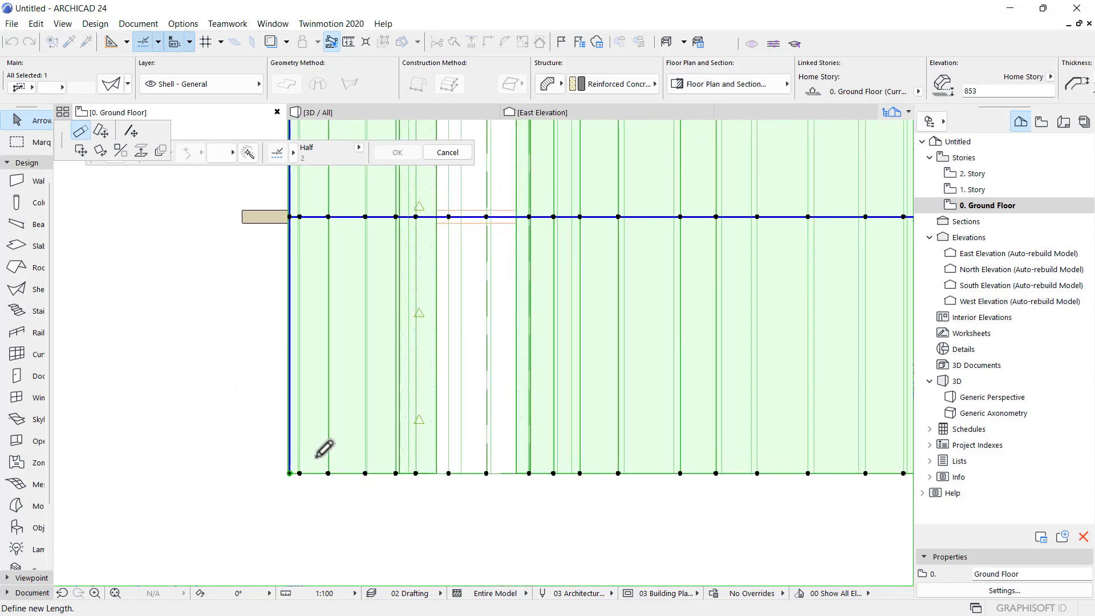
{"action": "left_click", "coordinate": [285, 456]}
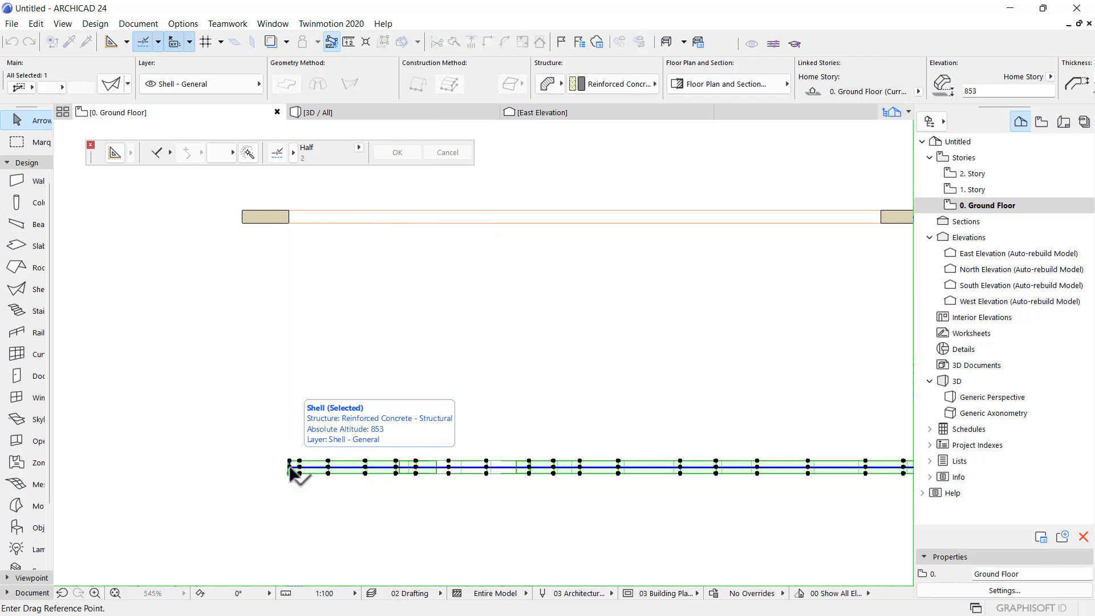
Move the shortened wavy shell onto the wall's centre line, starting slightly inside the solid wall end, and check it against the openings in 3D
{"action": "left_click", "coordinate": [289, 467]}
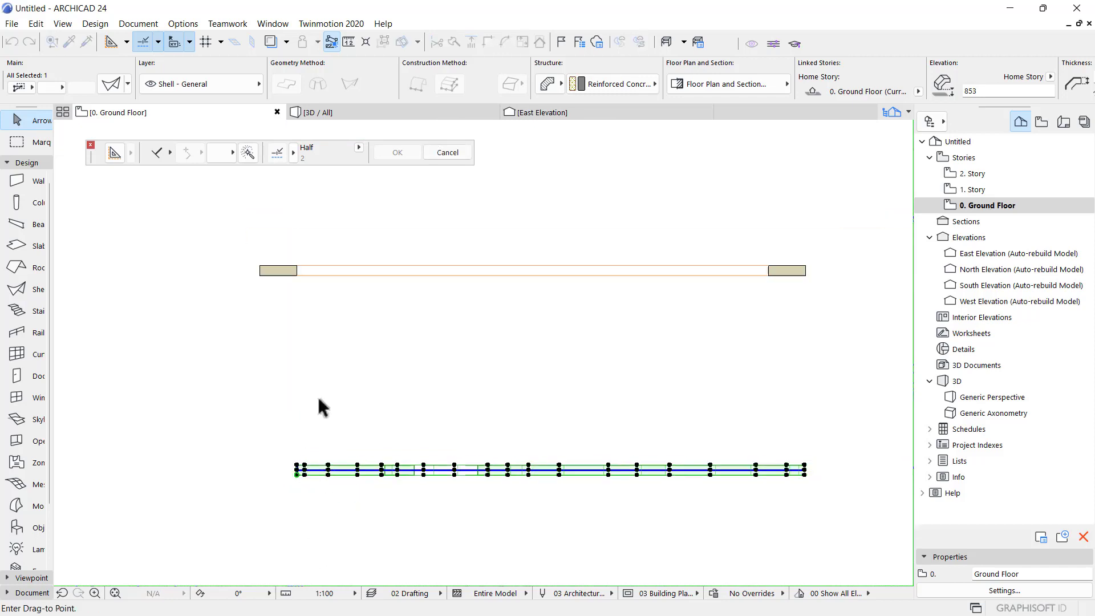
{"action": "scroll", "coordinate": [291, 330], "scroll_direction": "up", "scroll_amount": 3}
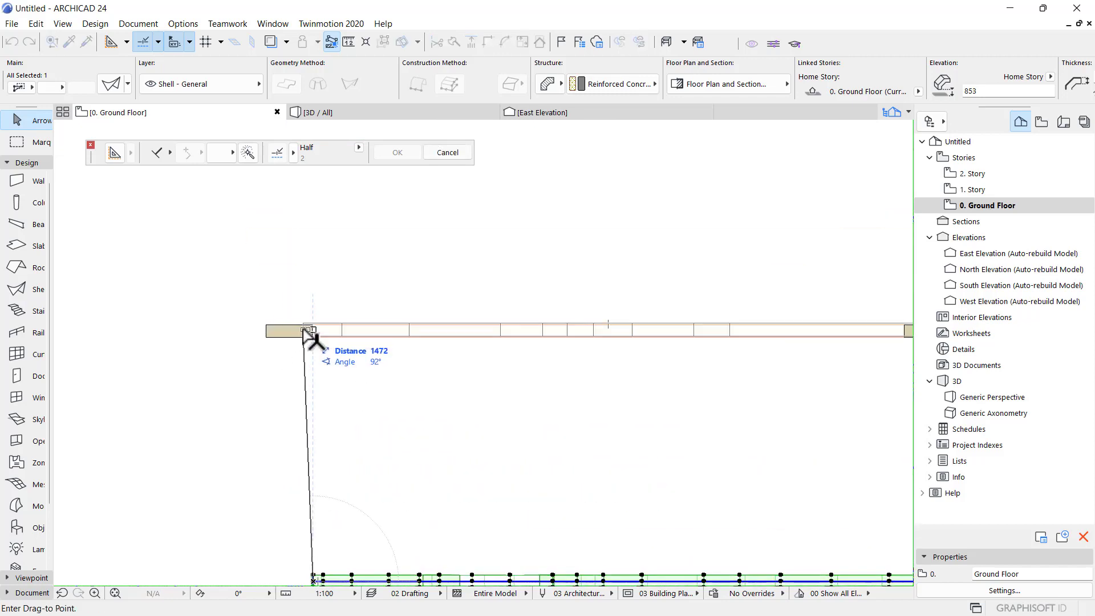
{"action": "left_click", "coordinate": [309, 335]}
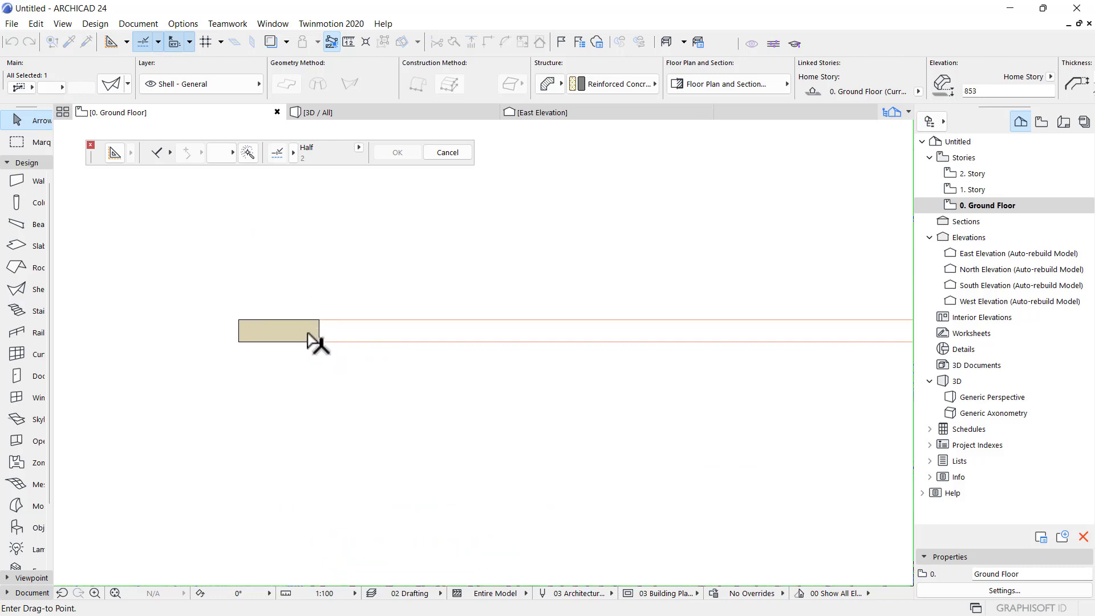
{"action": "left_click", "coordinate": [304, 330]}
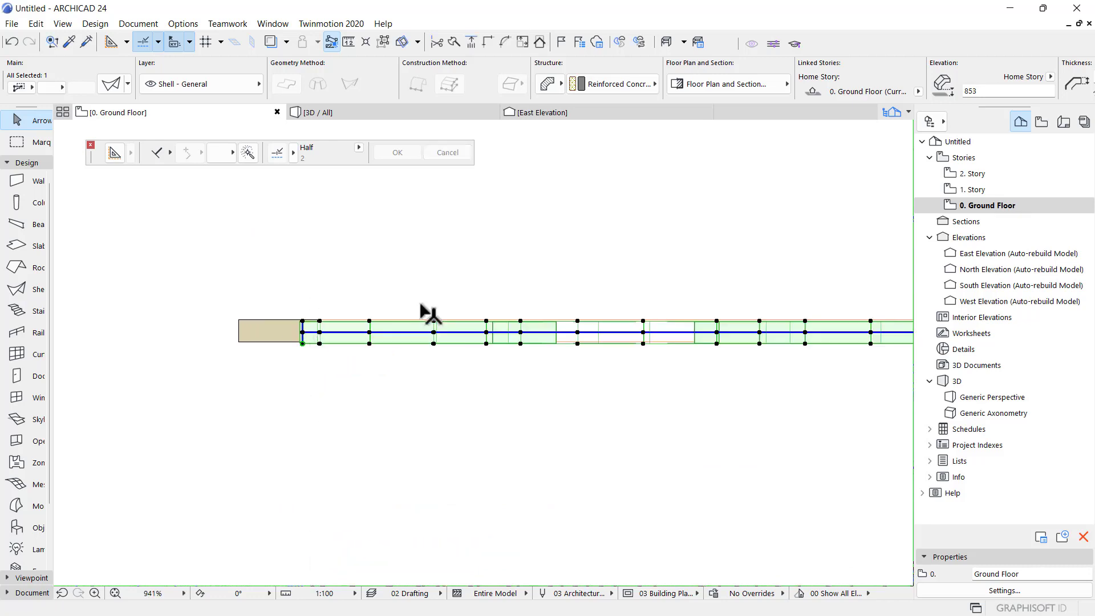
{"action": "left_click", "coordinate": [454, 111]}
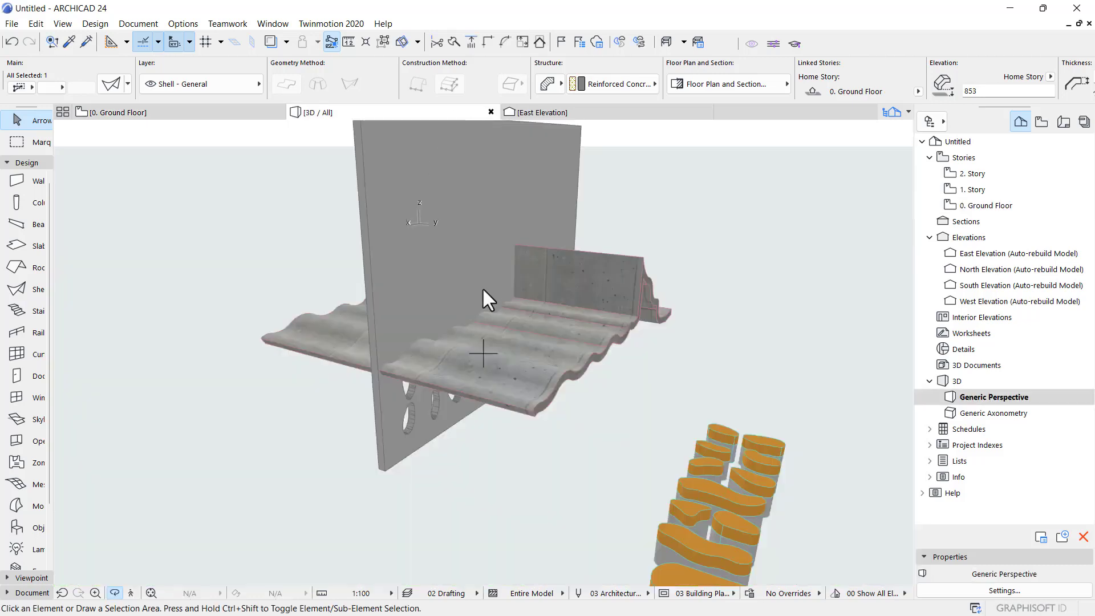
{"action": "left_click", "coordinate": [483, 290]}
{"action": "scroll", "coordinate": [459, 330], "scroll_direction": "up", "scroll_amount": 3}
{"action": "left_click_drag", "start_coordinate": [450, 355], "coordinate": [538, 300]}
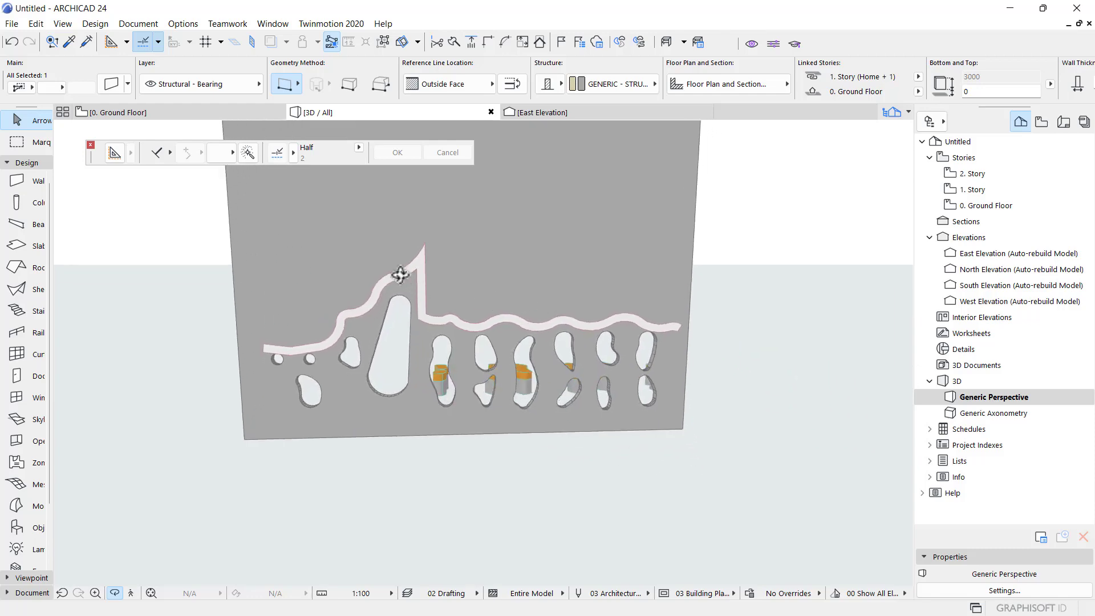
{"action": "left_click", "coordinate": [371, 249]}
{"action": "left_click", "coordinate": [370, 242]}
{"action": "key", "text": "Escape"}
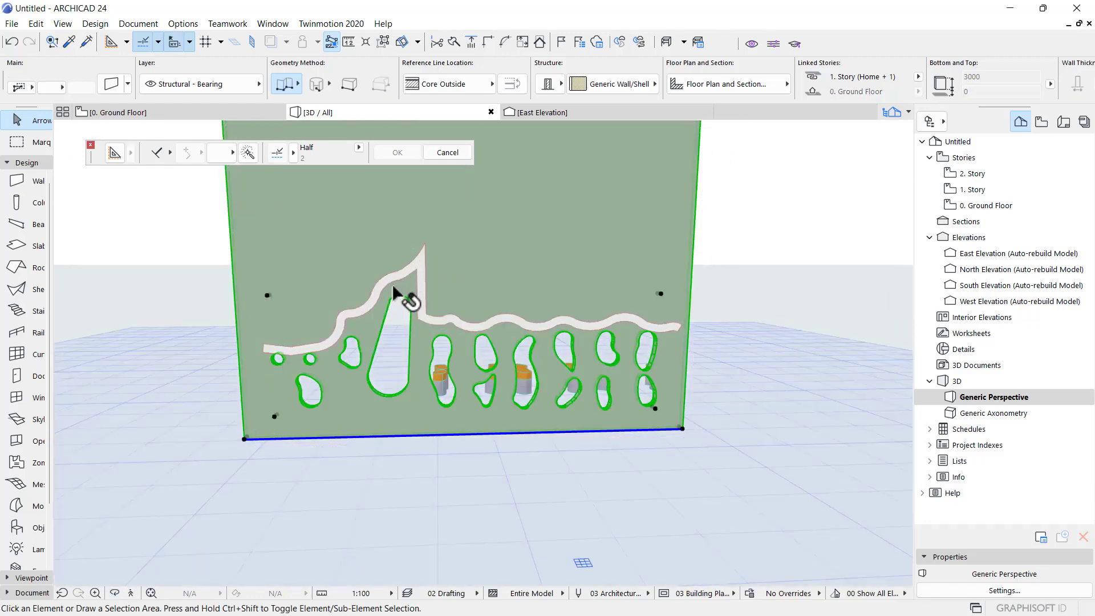
{"action": "left_click", "coordinate": [387, 287]}
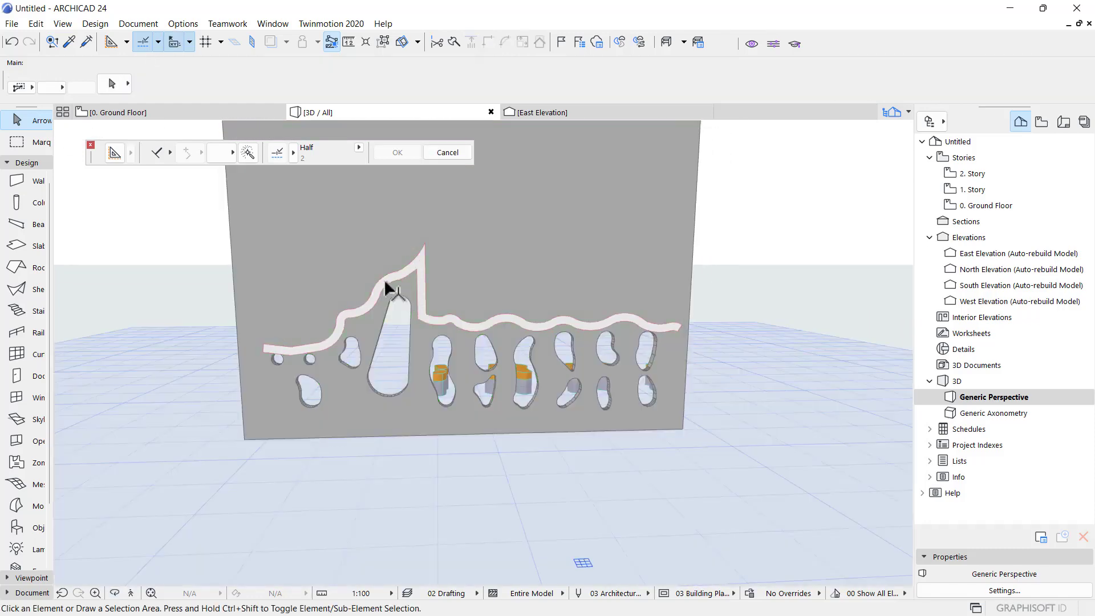
{"action": "left_click", "coordinate": [504, 245], "text": "shift"}
{"action": "right_click", "coordinate": [558, 222]}
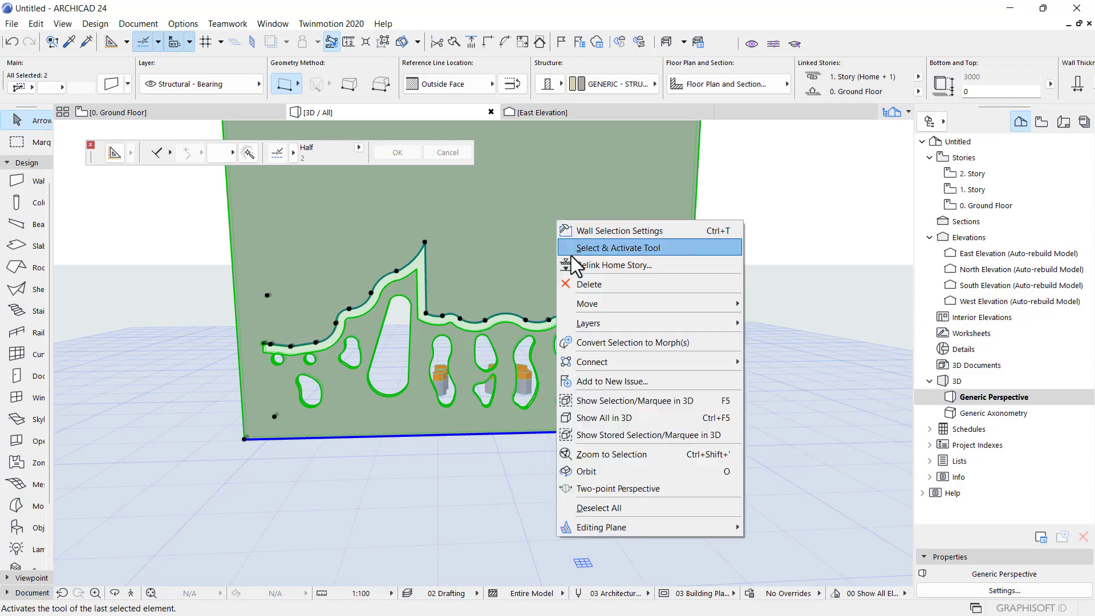
{"action": "left_click", "coordinate": [571, 247]}
{"action": "key", "text": "Escape"}
Move the wavy shell across the wall in the Ground Floor plan until its long edges line up with the wall's faces
{"action": "left_click", "coordinate": [187, 111]}
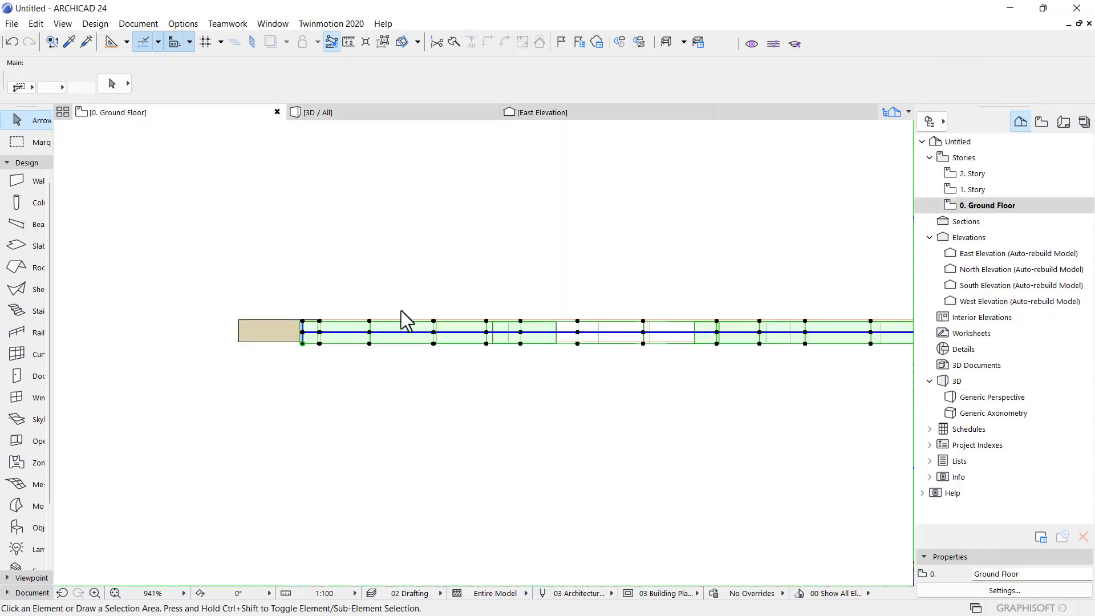
{"action": "left_click", "coordinate": [255, 340]}
{"action": "scroll", "coordinate": [301, 341], "scroll_direction": "up", "scroll_amount": 5}
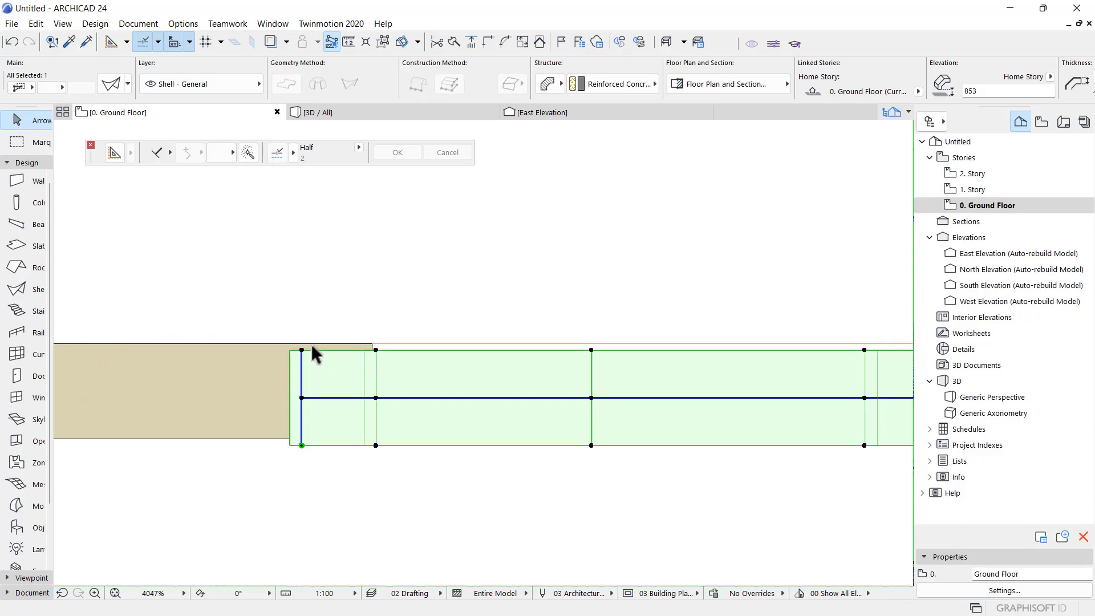
{"action": "scroll", "coordinate": [306, 347], "scroll_direction": "up", "scroll_amount": 2}
{"action": "key", "text": "ctrl+d"}
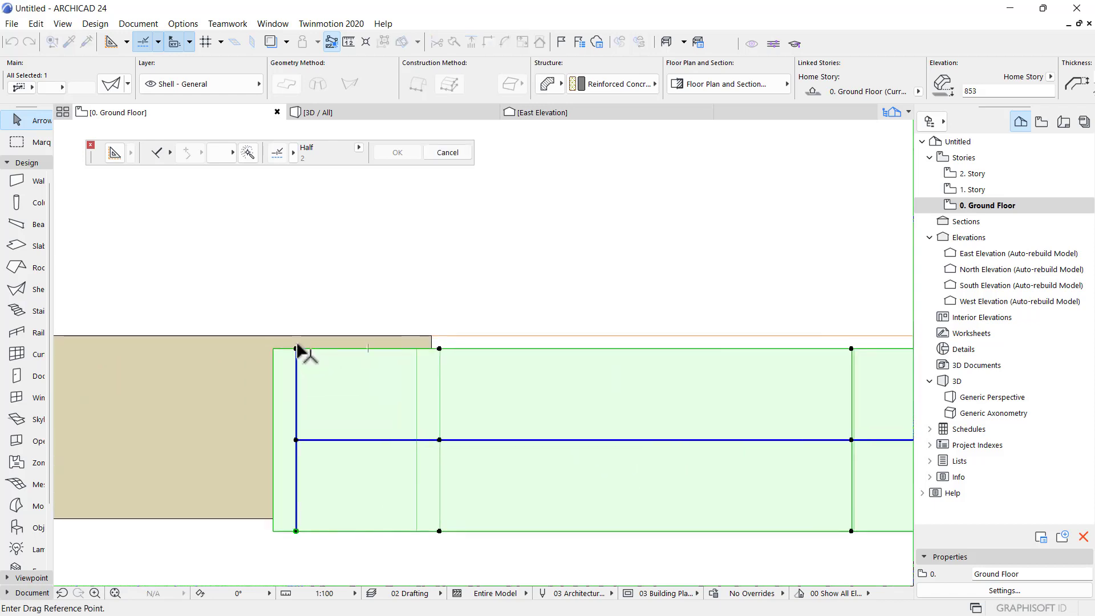
{"action": "left_click", "coordinate": [297, 341]}
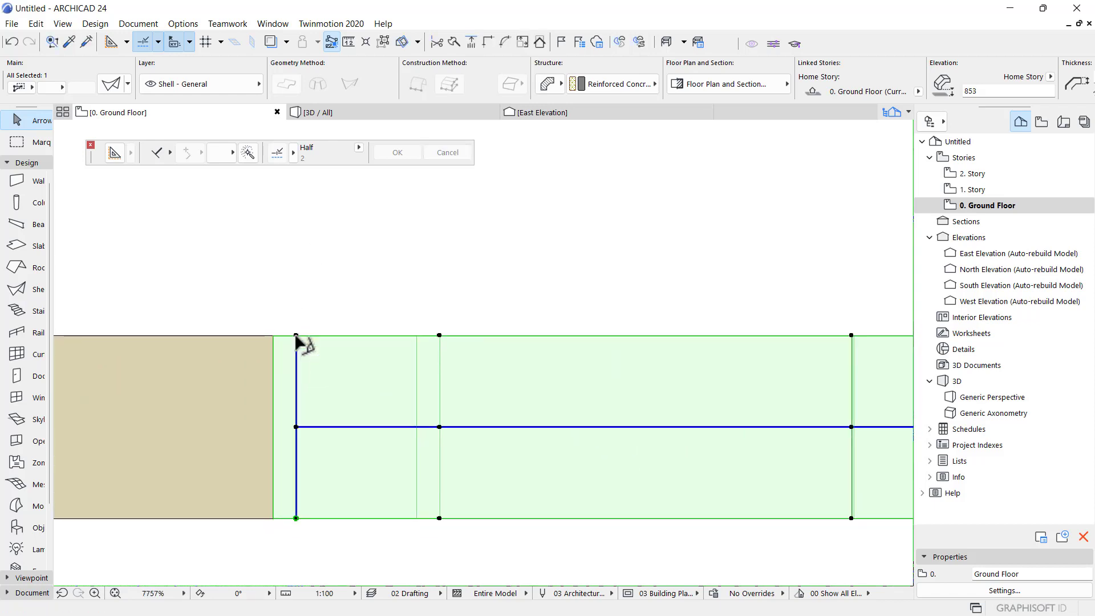
Shorten the wall in plan by pulling its protruding solid end back to the adjacent end of the wavy shell
{"action": "scroll", "coordinate": [292, 328], "scroll_direction": "down", "scroll_amount": 5}
{"action": "scroll", "coordinate": [231, 376], "scroll_direction": "down", "scroll_amount": 5}
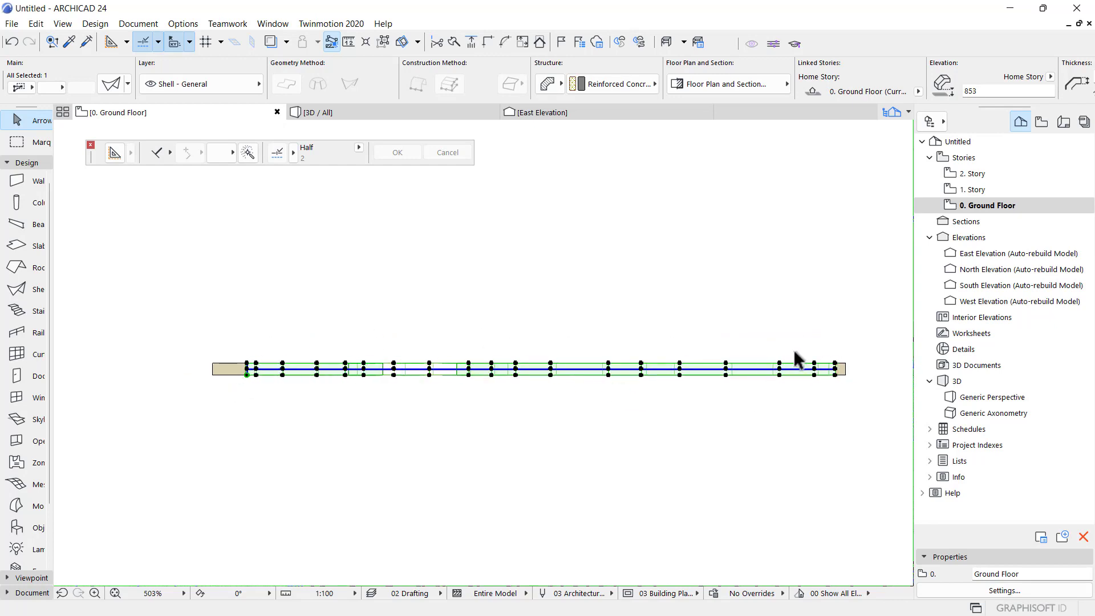
{"action": "scroll", "coordinate": [127, 325], "scroll_direction": "up", "scroll_amount": 3}
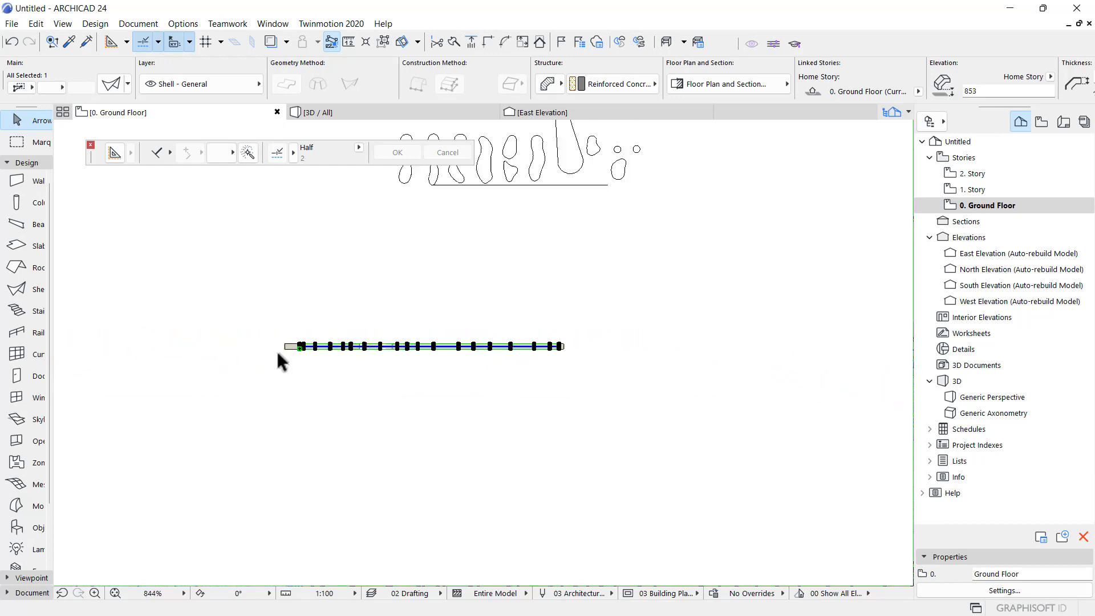
{"action": "scroll", "coordinate": [276, 349], "scroll_direction": "up", "scroll_amount": 4}
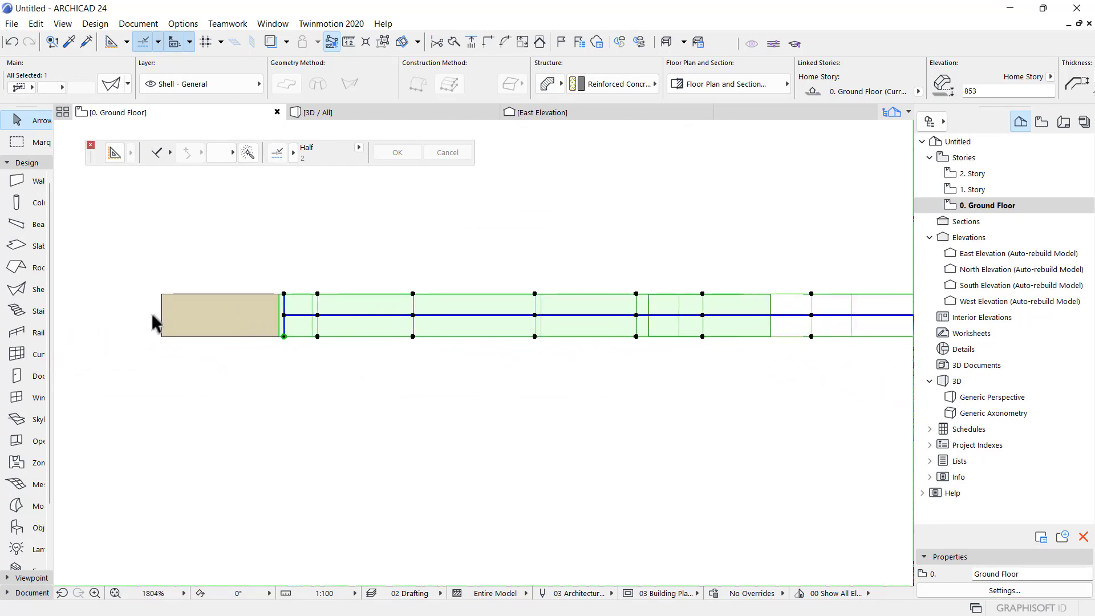
{"action": "left_click", "coordinate": [161, 324]}
{"action": "left_click", "coordinate": [161, 336]}
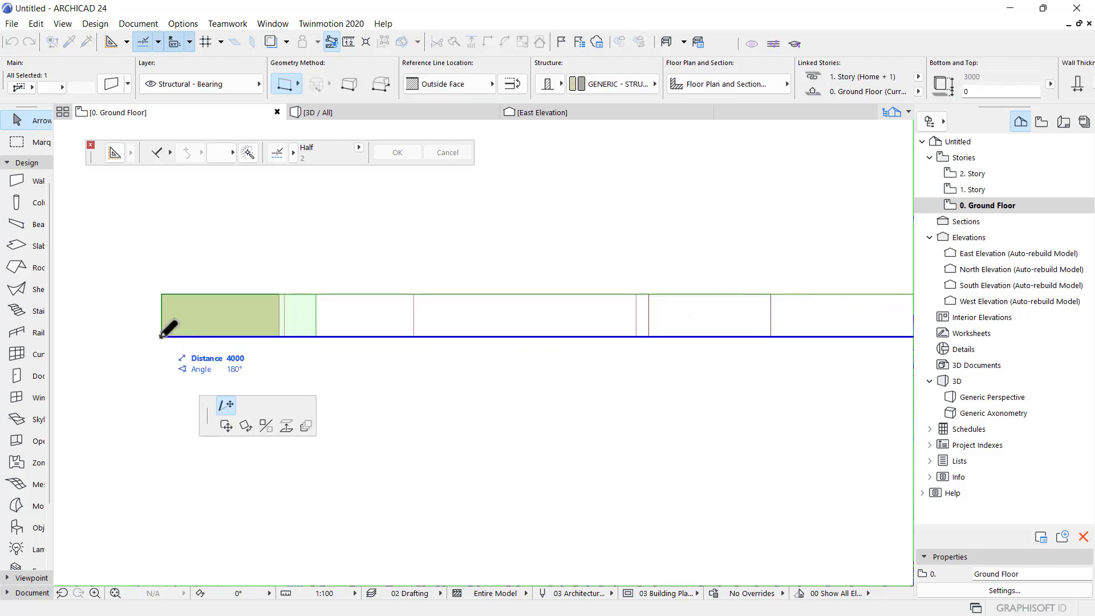
{"action": "left_click", "coordinate": [279, 337]}
Shorten the wall's opposite end in plan so it finishes flush with the other end of the wavy shell
{"action": "scroll", "coordinate": [160, 332], "scroll_direction": "down", "scroll_amount": 10}
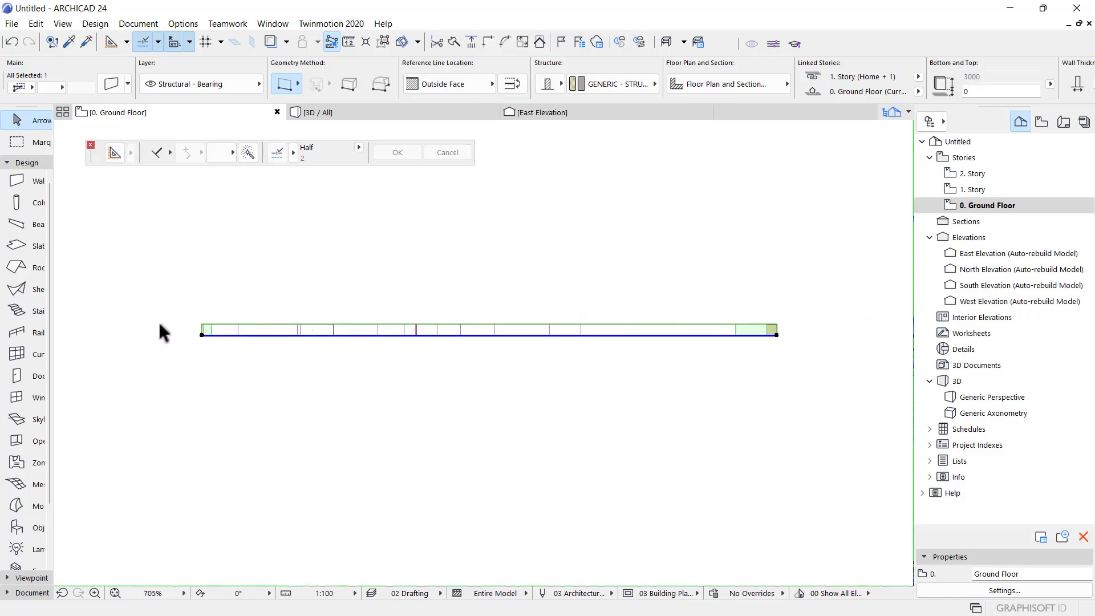
{"action": "scroll", "coordinate": [463, 362], "scroll_direction": "up", "scroll_amount": 5}
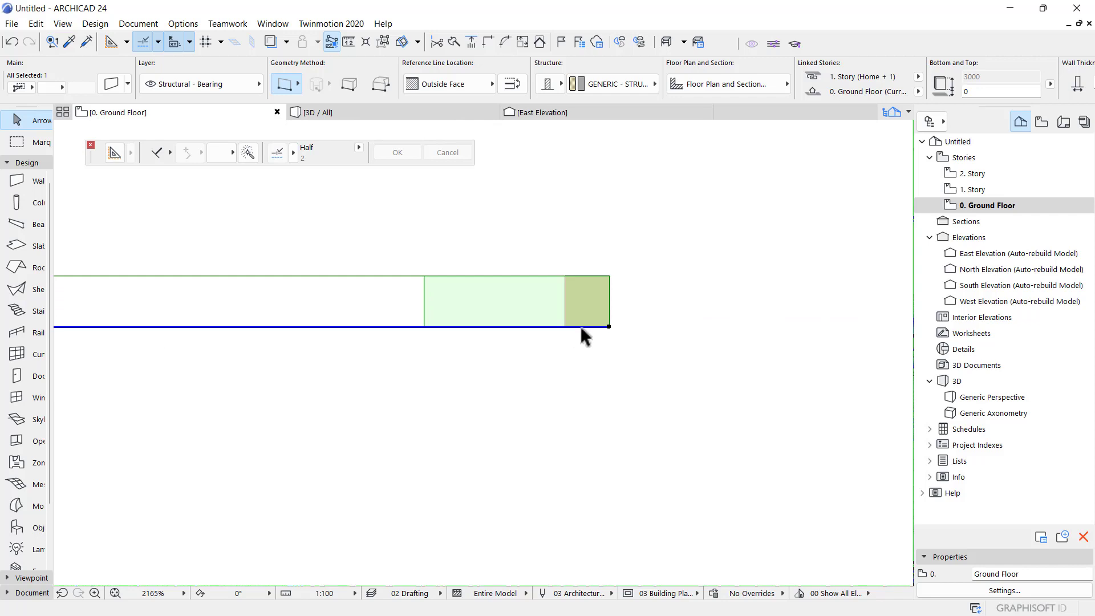
{"action": "left_click", "coordinate": [612, 327]}
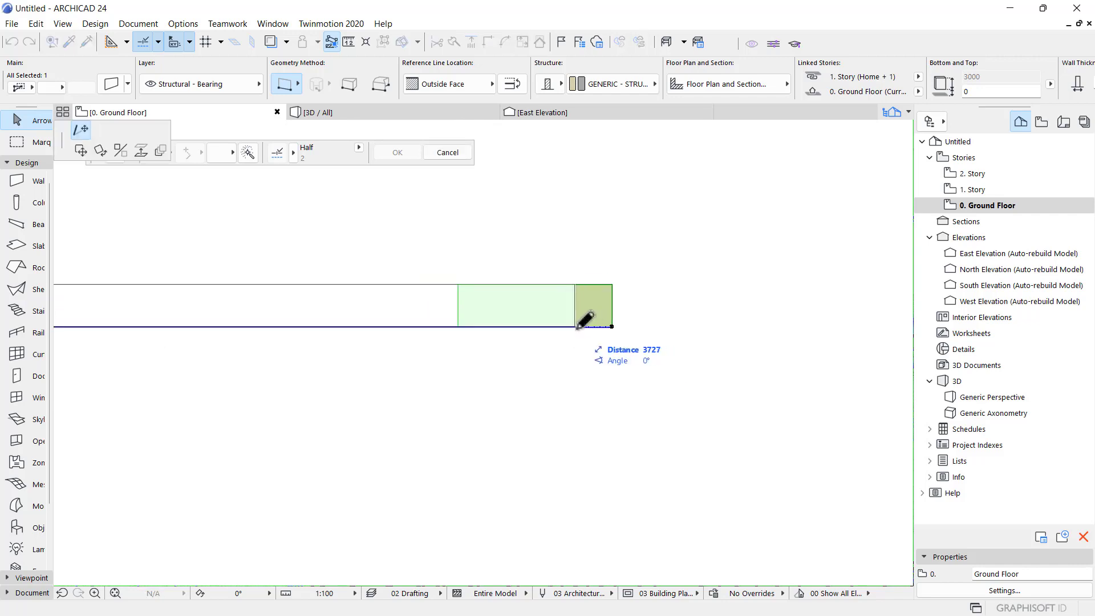
{"action": "left_click", "coordinate": [574, 327]}
Examine the wall and embedded wavy shell from both sides in 3D, including their shared ends and the openings
{"action": "left_click", "coordinate": [456, 113]}
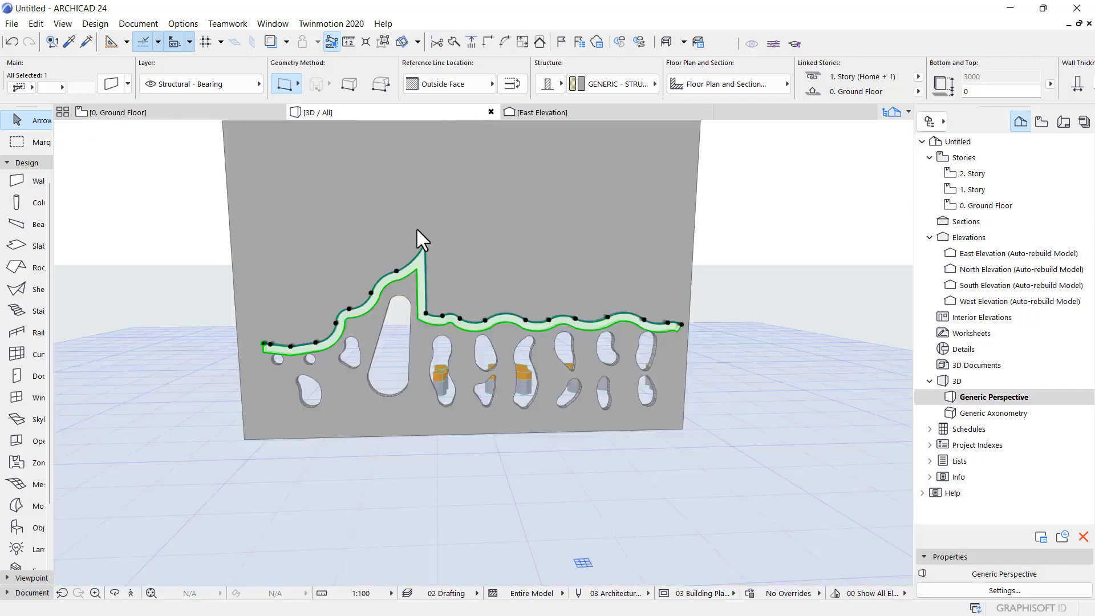
{"action": "key", "text": "Escape"}
{"action": "middle_click_drag", "start_coordinate": [427, 278], "coordinate": [367, 293], "text": "shift"}
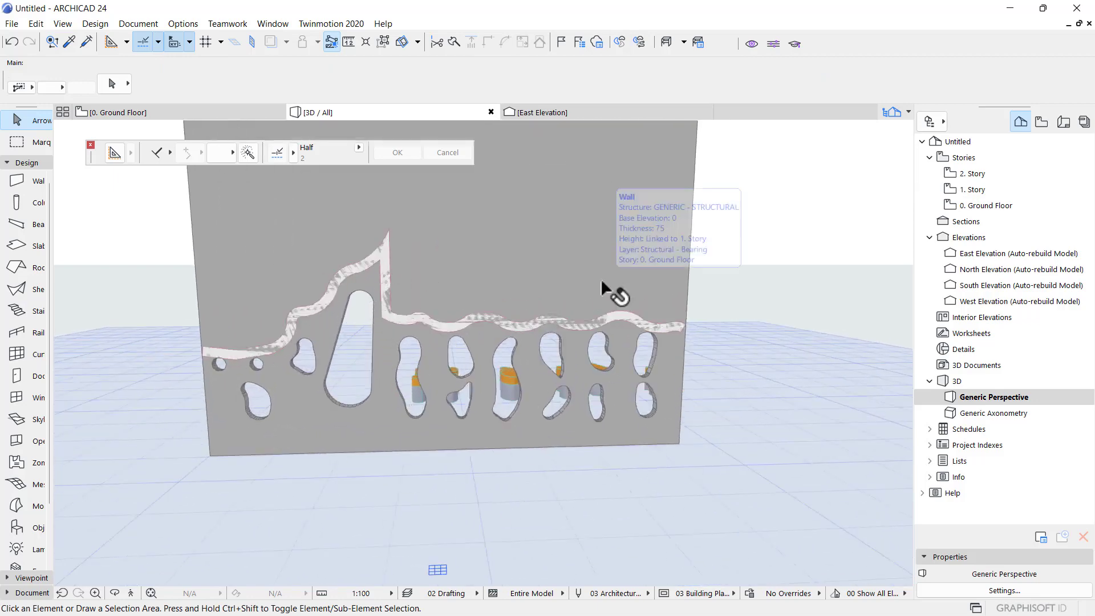
{"action": "middle_click_drag", "start_coordinate": [600, 278], "coordinate": [281, 374], "text": "shift"}
{"action": "scroll", "coordinate": [452, 325], "scroll_direction": "up", "scroll_amount": 5}
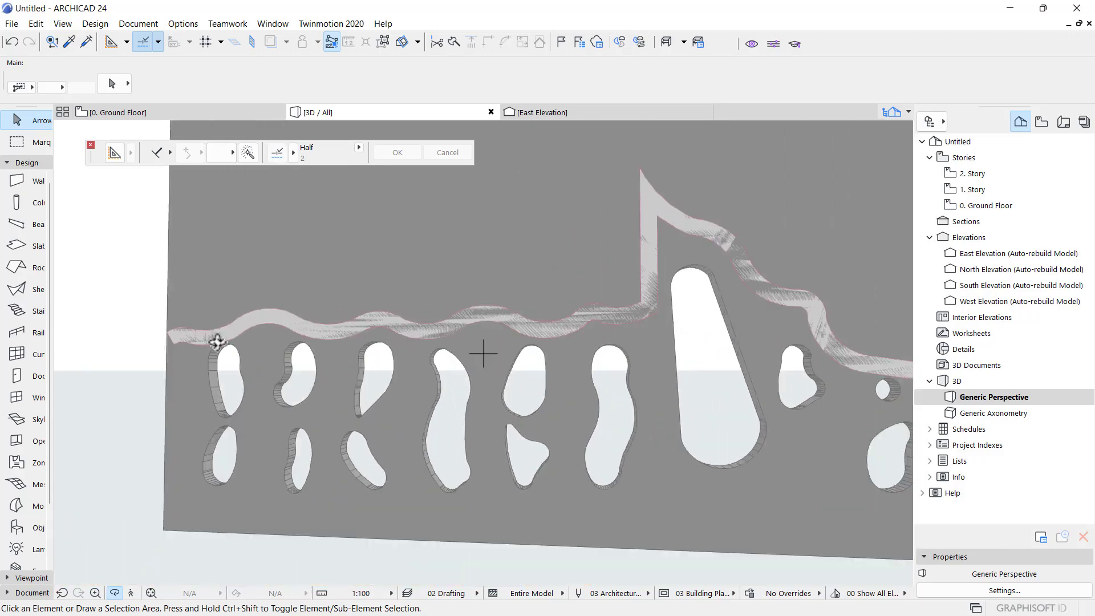
{"action": "mouse_move", "coordinate": [224, 339]}
{"action": "middle_mouse_down", "text": "shift"}
{"action": "mouse_move", "coordinate": [307, 325]}
{"action": "mouse_move", "coordinate": [220, 337]}
{"action": "middle_mouse_up", "text": "shift"}
{"action": "scroll", "coordinate": [281, 350], "scroll_direction": "down", "scroll_amount": 3}
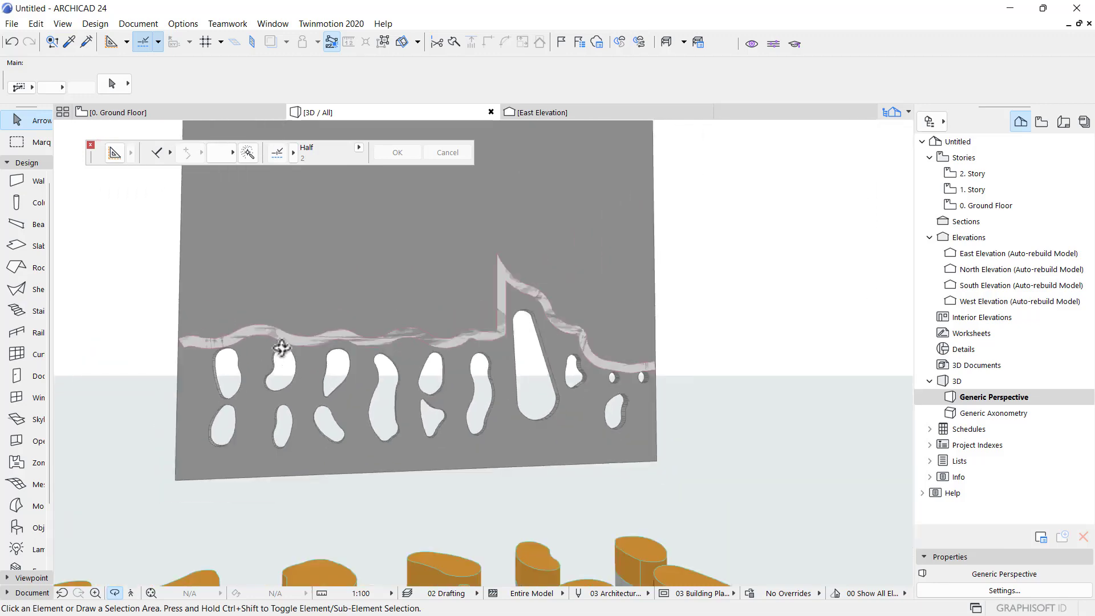
{"action": "scroll", "coordinate": [534, 325], "scroll_direction": "up", "scroll_amount": 1}
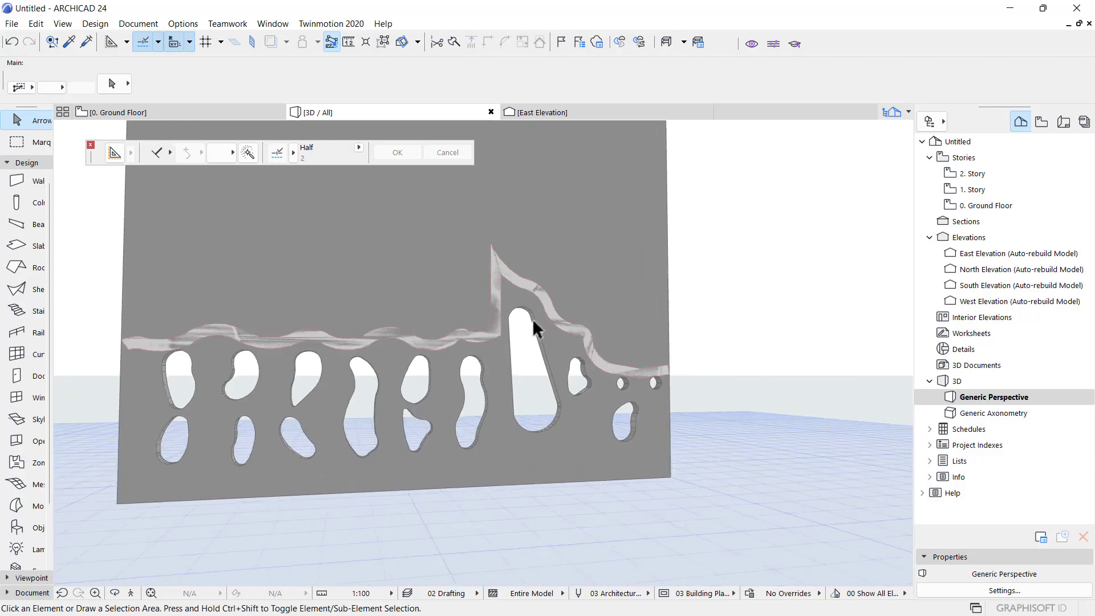
Trim the wall to the wavy shell, using the shell from the current selection, and view the result in 3D
{"action": "left_click", "coordinate": [510, 269]}
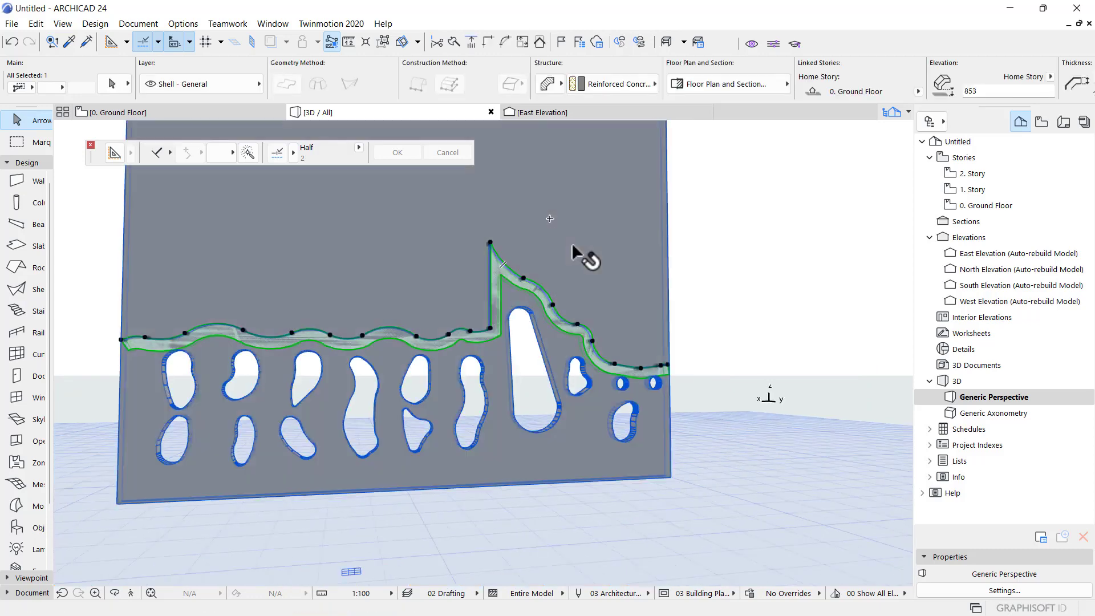
{"action": "left_click", "coordinate": [572, 247], "text": "shift"}
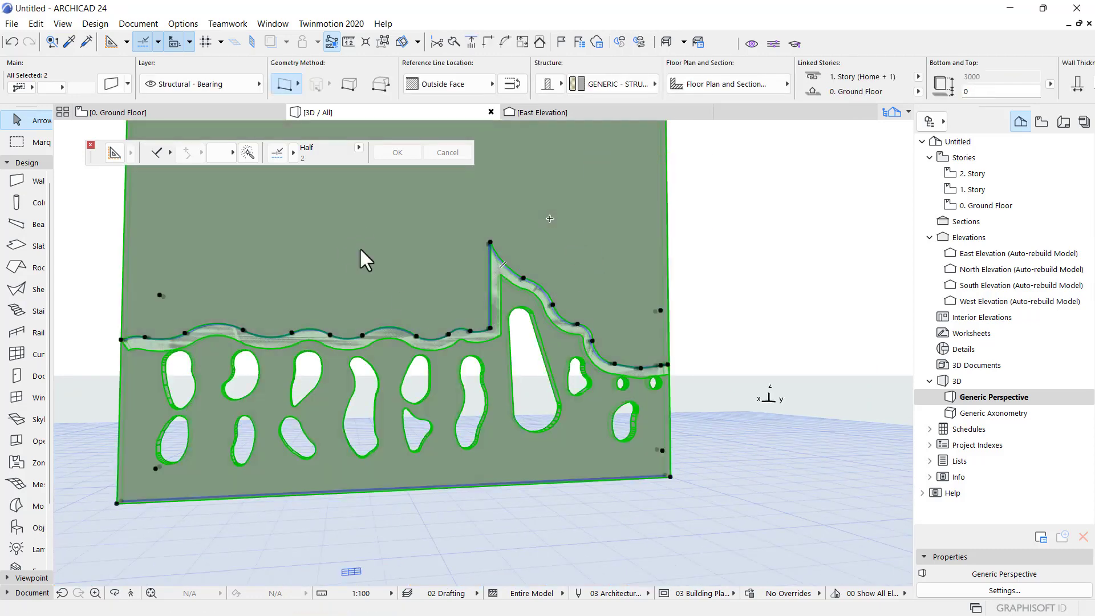
{"action": "right_click", "coordinate": [347, 220]}
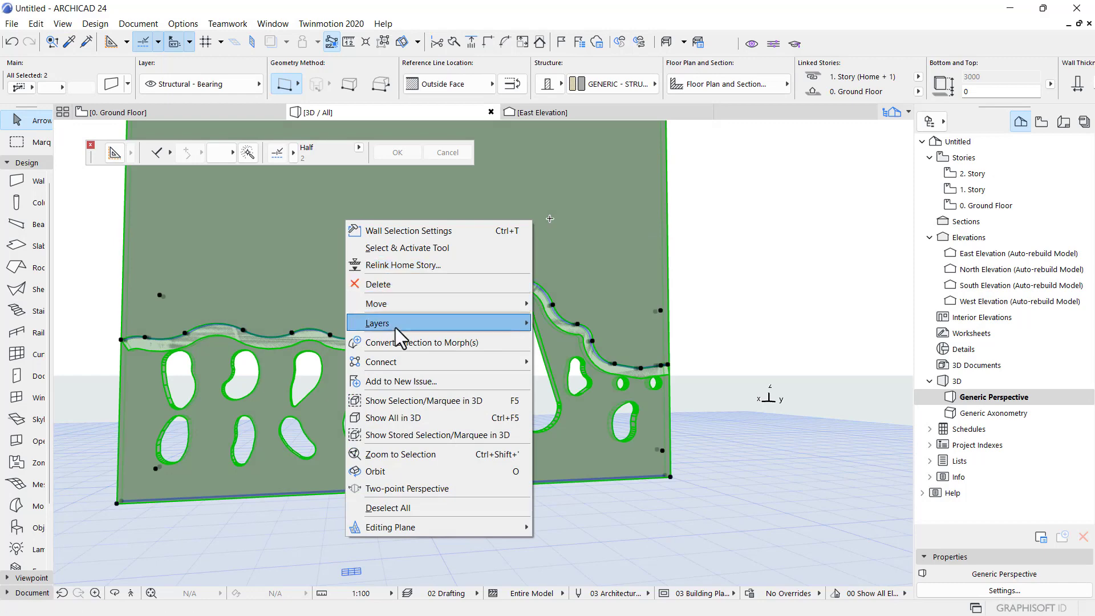
{"action": "mouse_move", "coordinate": [403, 361]}
{"action": "left_click", "coordinate": [540, 363]}
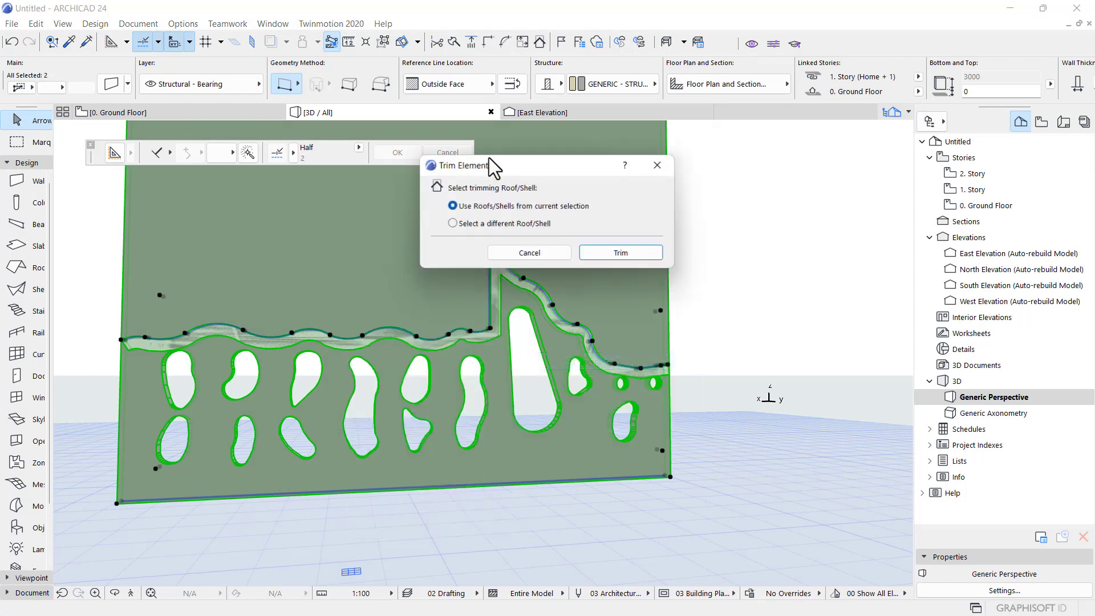
{"action": "left_click", "coordinate": [604, 255]}
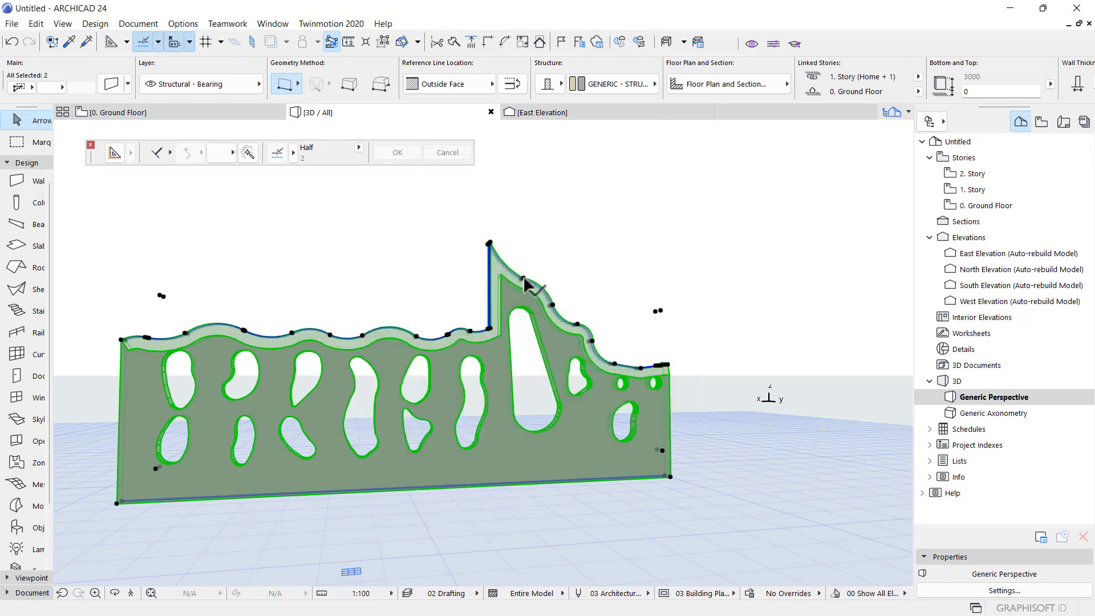
{"action": "mouse_move", "coordinate": [549, 164]}
{"action": "middle_mouse_down", "text": "shift"}
{"action": "mouse_move", "coordinate": [579, 276]}
{"action": "mouse_move", "coordinate": [254, 271]}
{"action": "mouse_move", "coordinate": [457, 302]}
{"action": "mouse_move", "coordinate": [665, 389]}
{"action": "mouse_move", "coordinate": [513, 302]}
{"action": "mouse_move", "coordinate": [318, 298]}
{"action": "mouse_move", "coordinate": [274, 314]}
{"action": "mouse_move", "coordinate": [354, 283]}
{"action": "mouse_move", "coordinate": [359, 296]}
{"action": "mouse_move", "coordinate": [430, 285]}
{"action": "middle_mouse_up", "text": "shift"}
Move the South Elevation line in the Ground Floor plan up close to the front of the wall
{"action": "left_click", "coordinate": [236, 113]}
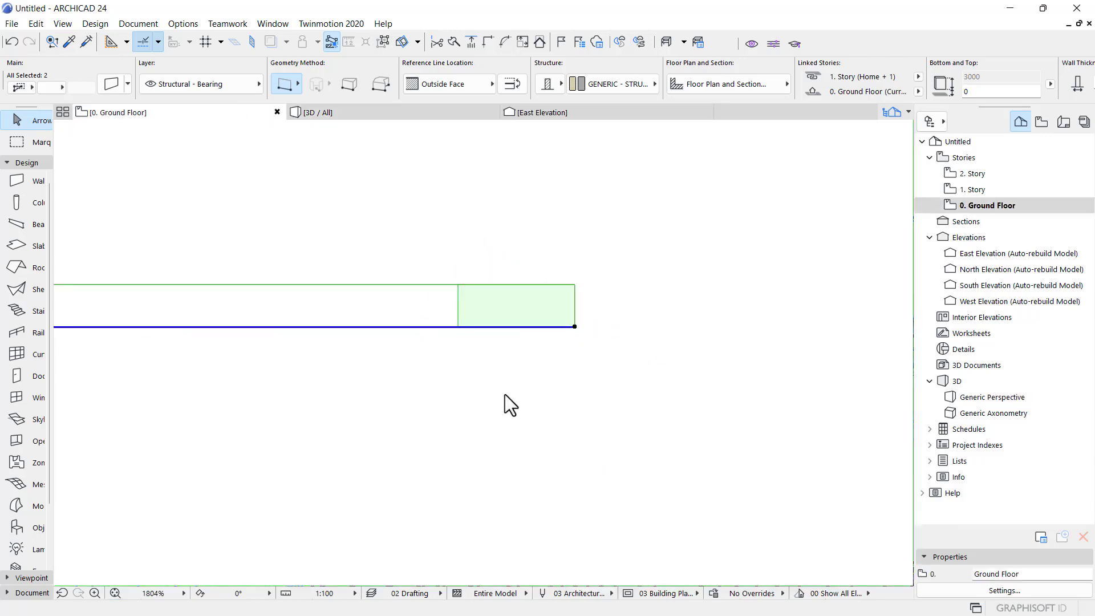
{"action": "scroll", "coordinate": [598, 473], "scroll_direction": "down", "scroll_amount": 8}
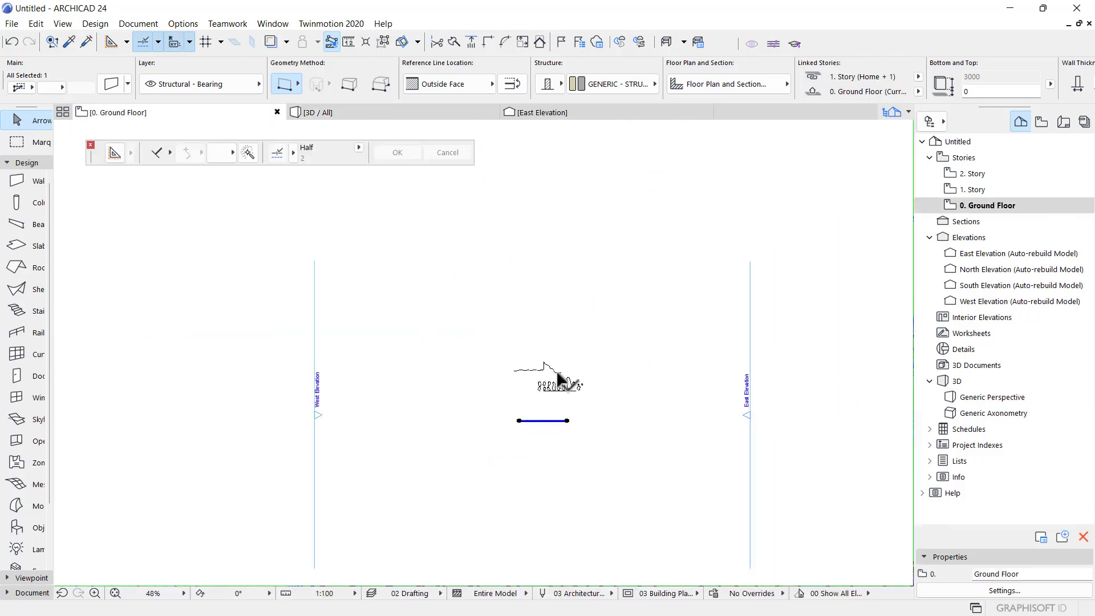
{"action": "scroll", "coordinate": [556, 476], "scroll_direction": "down", "scroll_amount": 2}
{"action": "middle_click_drag", "start_coordinate": [535, 580], "coordinate": [537, 542]}
{"action": "scroll", "coordinate": [537, 541], "scroll_direction": "up", "scroll_amount": 3}
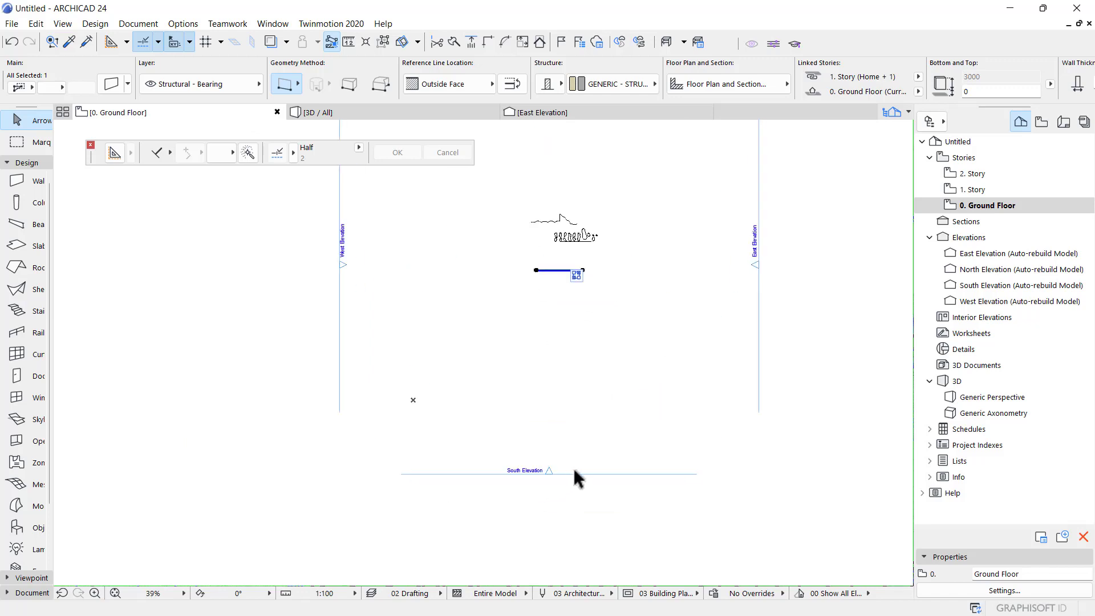
{"action": "left_click", "coordinate": [574, 472]}
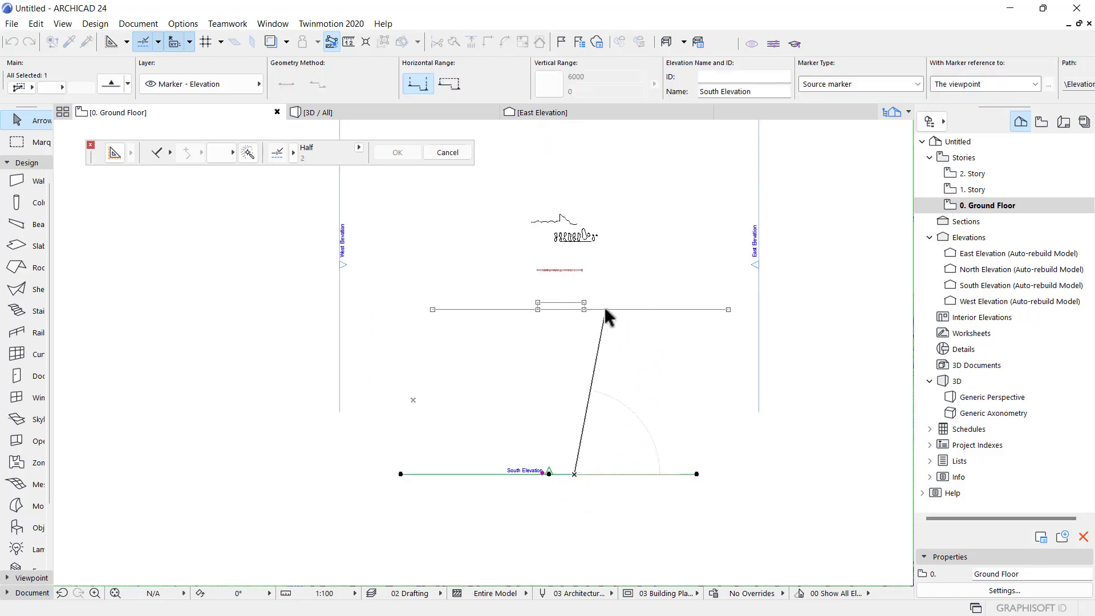
{"action": "left_click", "coordinate": [604, 306]}
{"action": "scroll", "coordinate": [596, 240], "scroll_direction": "up", "scroll_amount": 2}
Raise the wavy shell along the wall's vertical end edge in the South Elevation, to an elevation of about 986
{"action": "double_click", "coordinate": [980, 285]}
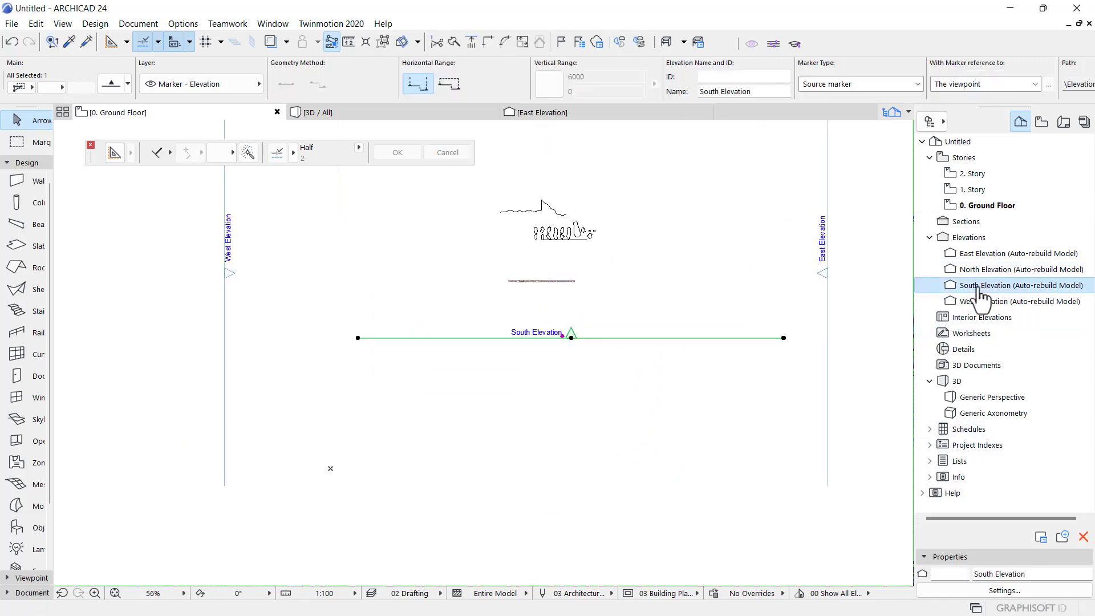
{"action": "scroll", "coordinate": [529, 361], "scroll_direction": "down", "scroll_amount": 5}
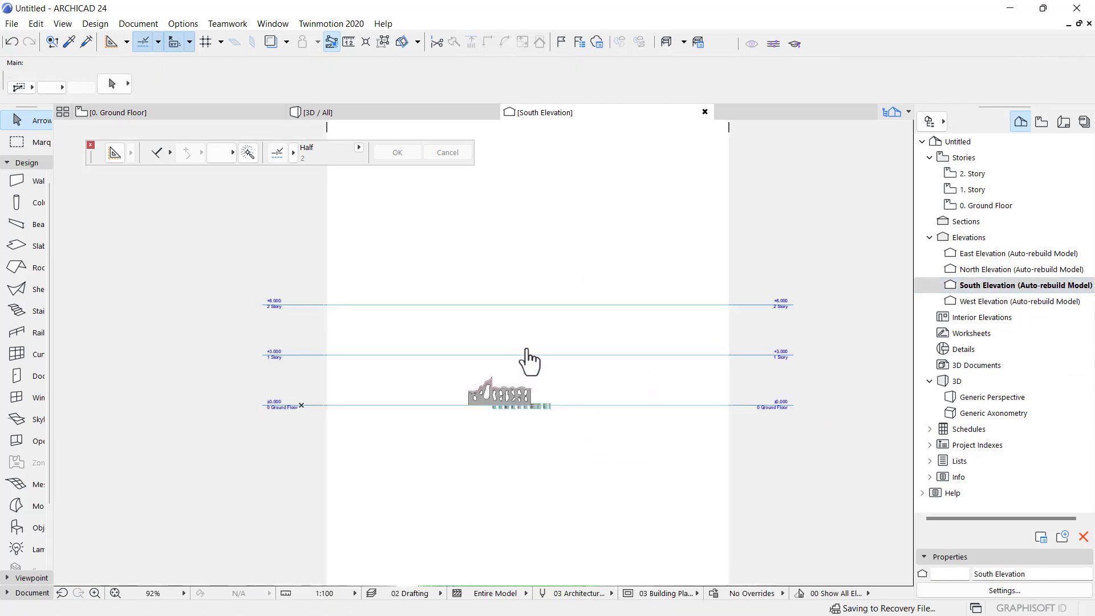
{"action": "scroll", "coordinate": [495, 382], "scroll_direction": "up", "scroll_amount": 9}
{"action": "scroll", "coordinate": [530, 357], "scroll_direction": "up", "scroll_amount": 2}
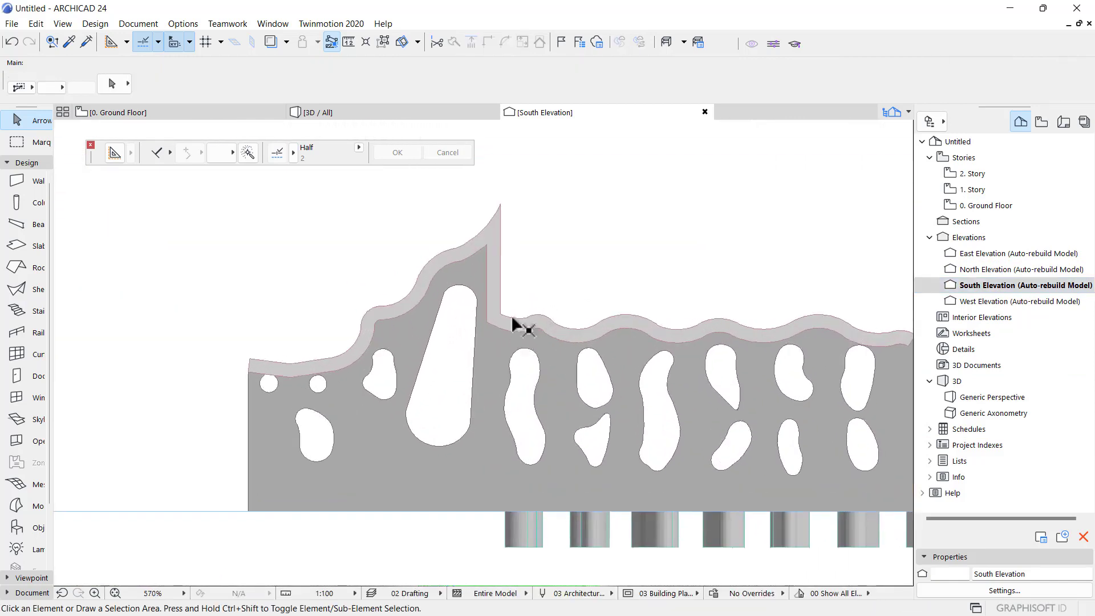
{"action": "left_click", "coordinate": [518, 321]}
{"action": "scroll", "coordinate": [814, 247], "scroll_direction": "down", "scroll_amount": 2}
{"action": "scroll", "coordinate": [570, 297], "scroll_direction": "up", "scroll_amount": 4}
{"action": "scroll", "coordinate": [568, 293], "scroll_direction": "up", "scroll_amount": 4}
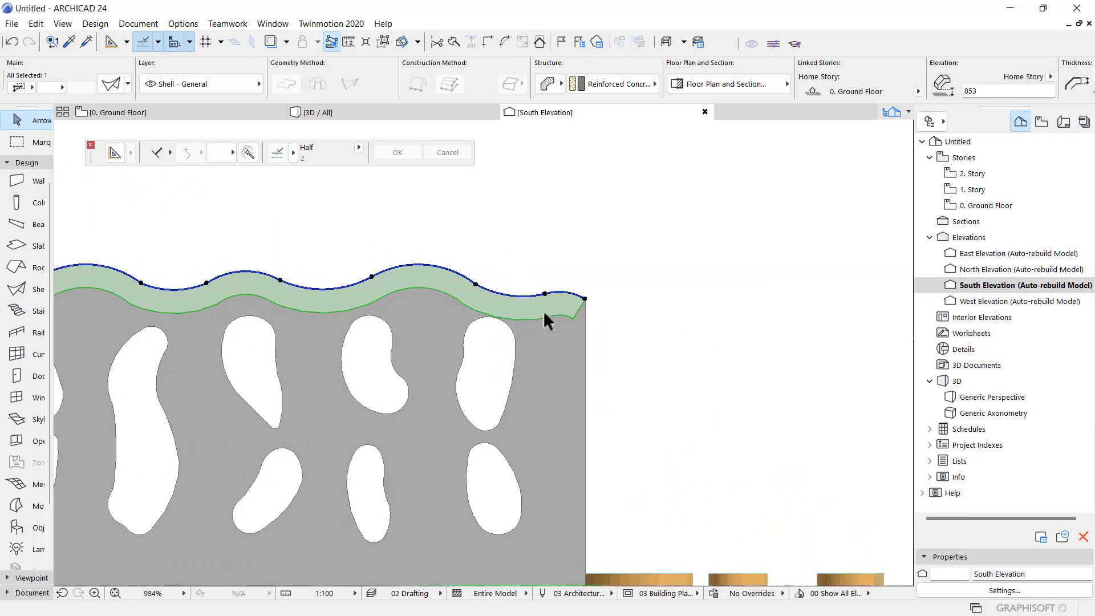
{"action": "left_click", "coordinate": [585, 297]}
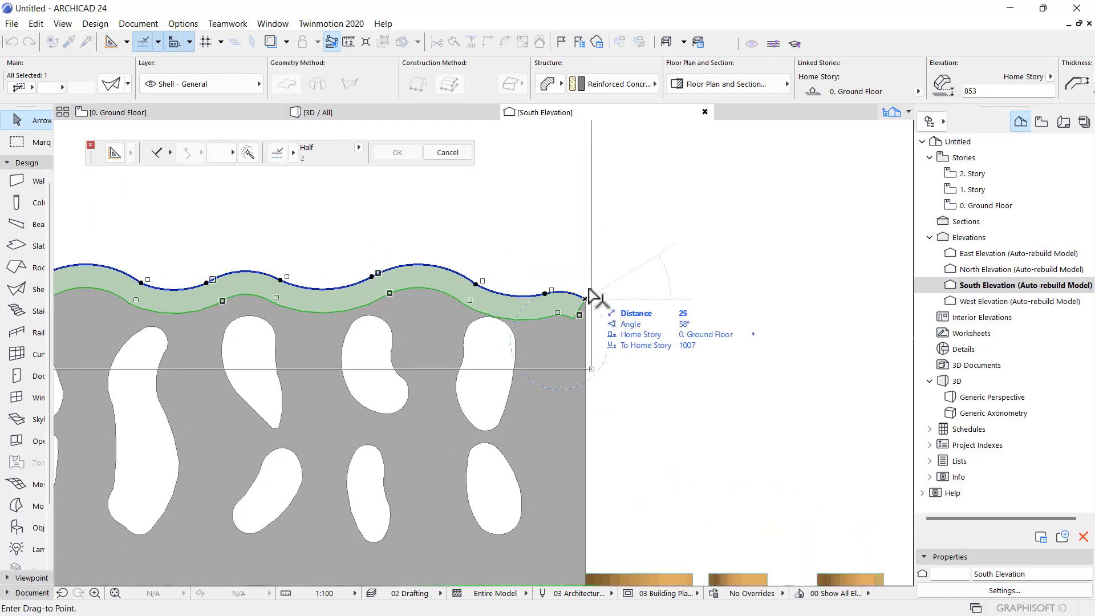
{"action": "scroll", "coordinate": [590, 288], "scroll_direction": "down", "scroll_amount": 4}
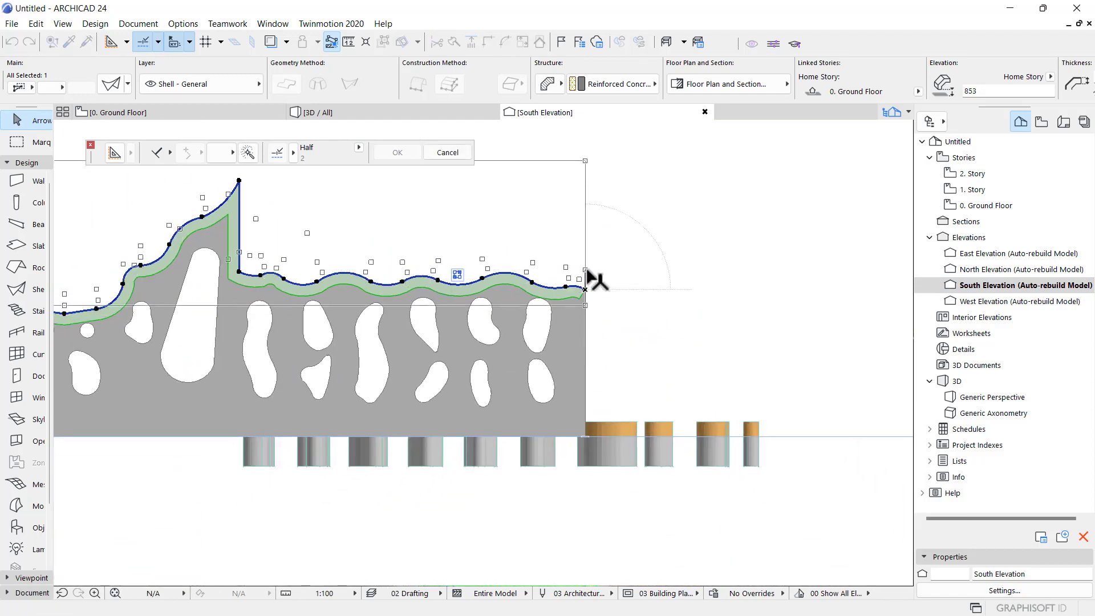
{"action": "left_click", "coordinate": [585, 270]}
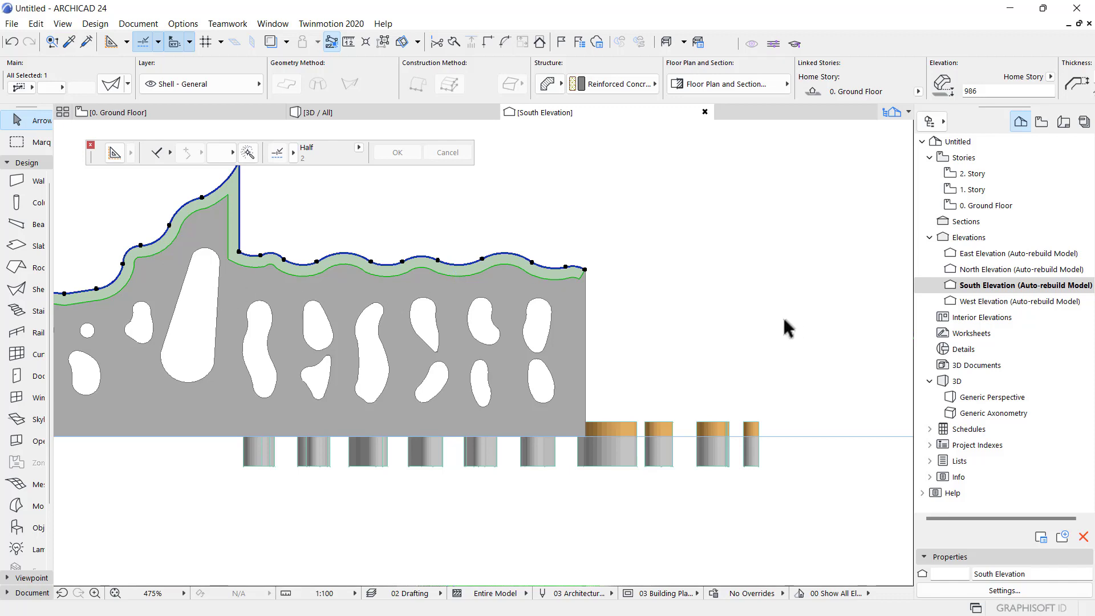
Lower the wavy shell along the wall's vertical end edge to an elevation of 909 and reduce its thickness to a thin band
{"action": "scroll", "coordinate": [784, 321], "scroll_direction": "down", "scroll_amount": 3}
{"action": "scroll", "coordinate": [286, 301], "scroll_direction": "up", "scroll_amount": 2}
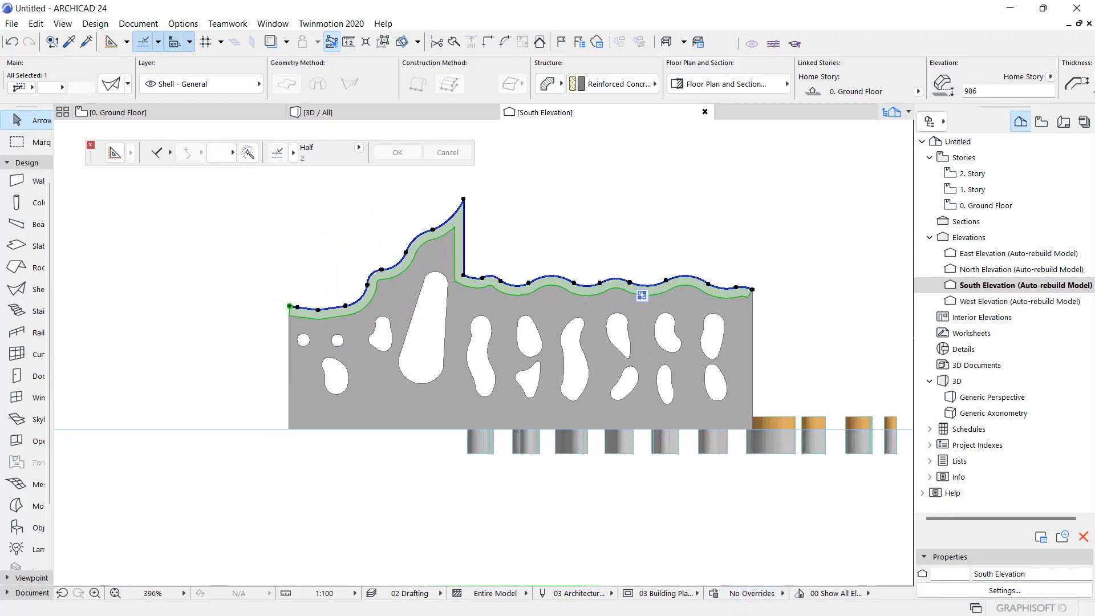
{"action": "key", "text": "ctrl+d"}
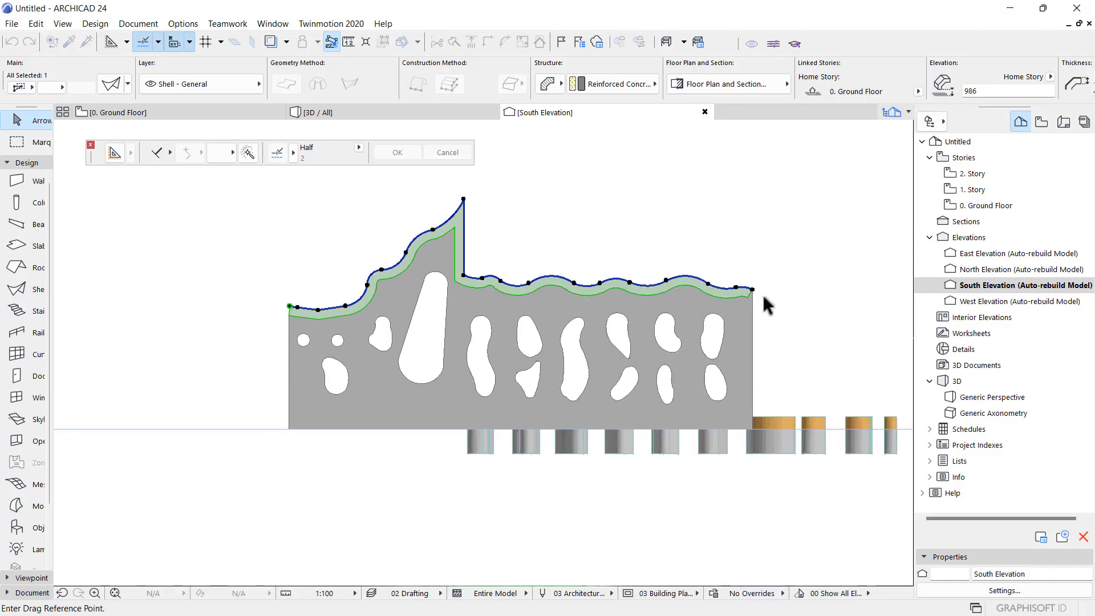
{"action": "scroll", "coordinate": [762, 293], "scroll_direction": "up", "scroll_amount": 3}
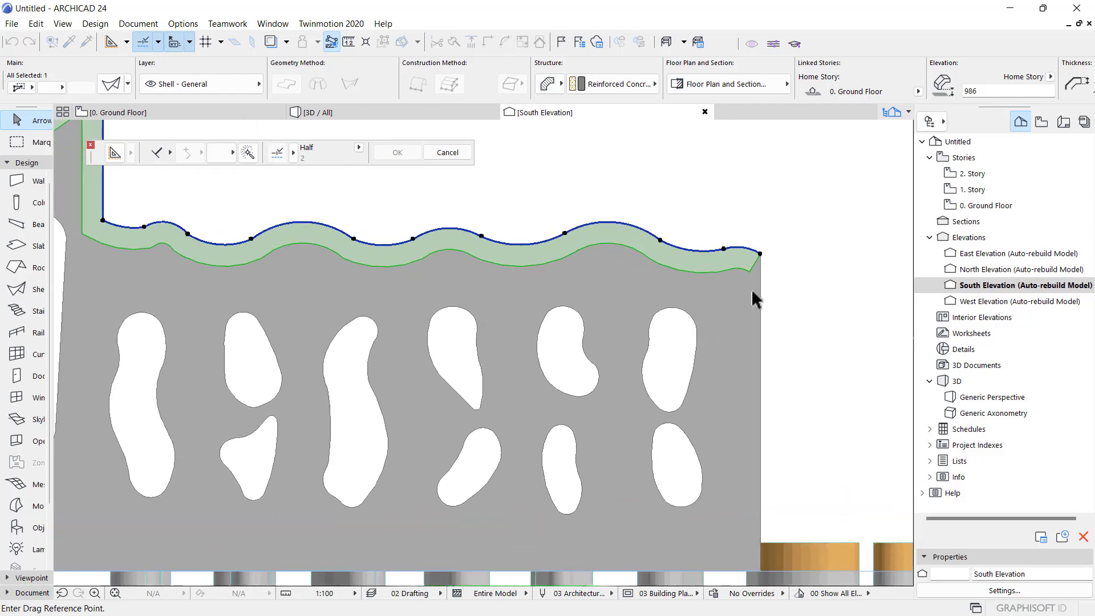
{"action": "left_click", "coordinate": [760, 254]}
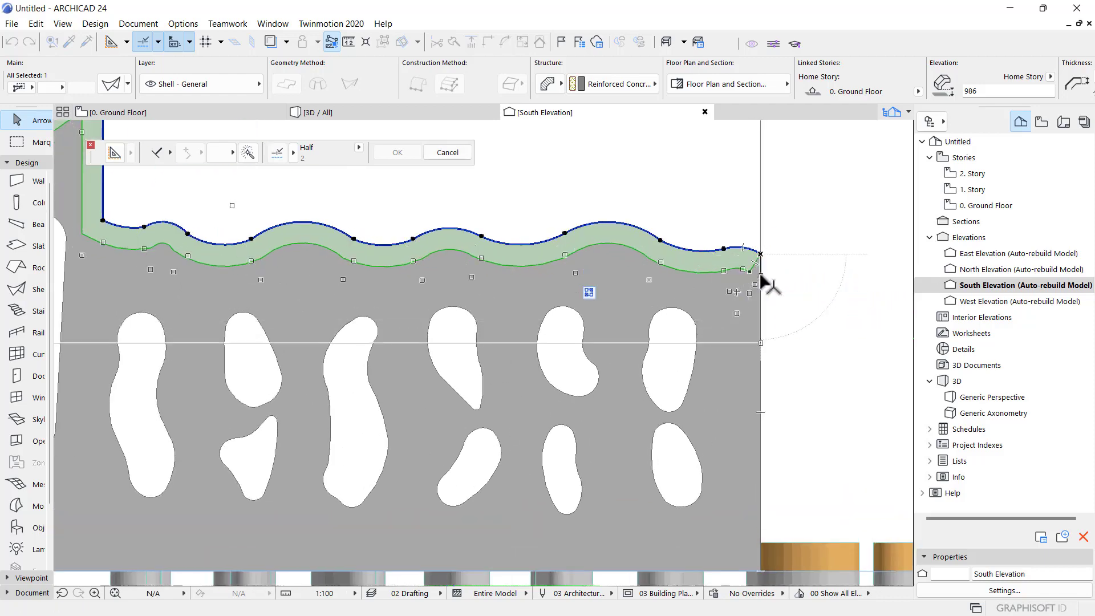
{"action": "left_click", "coordinate": [761, 275]}
{"action": "scroll", "coordinate": [767, 293], "scroll_direction": "down", "scroll_amount": 2}
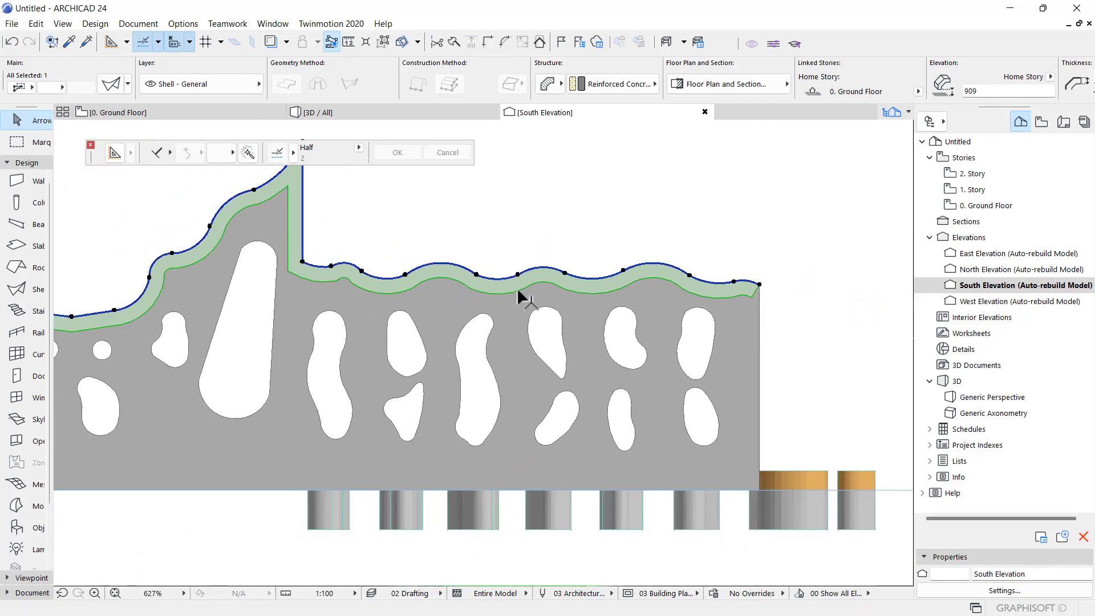
{"action": "double_click", "coordinate": [414, 273]}
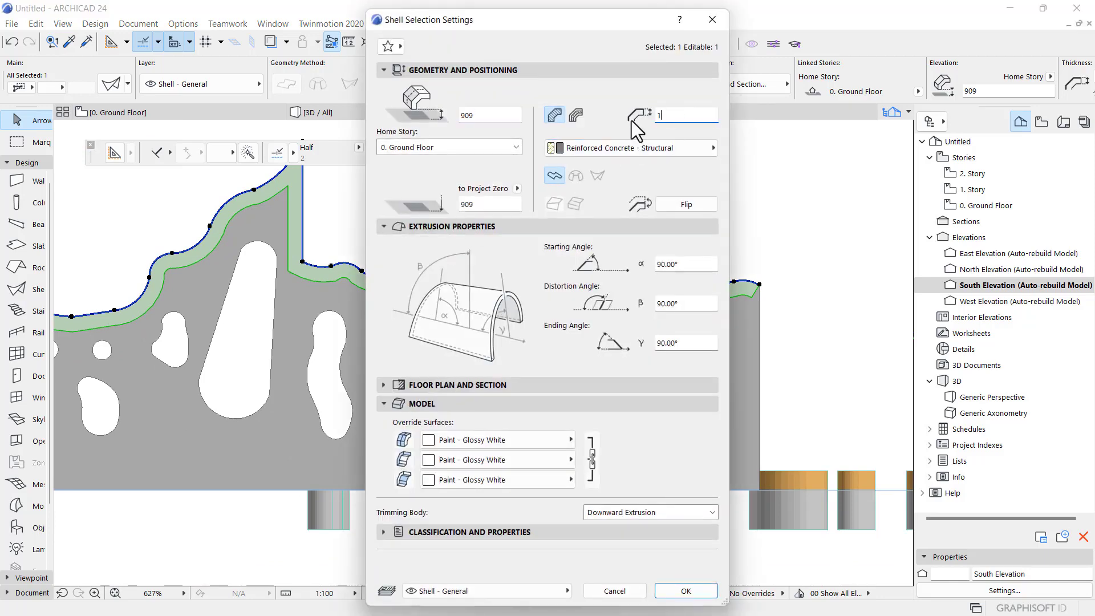
{"action": "left_click", "coordinate": [702, 591]}
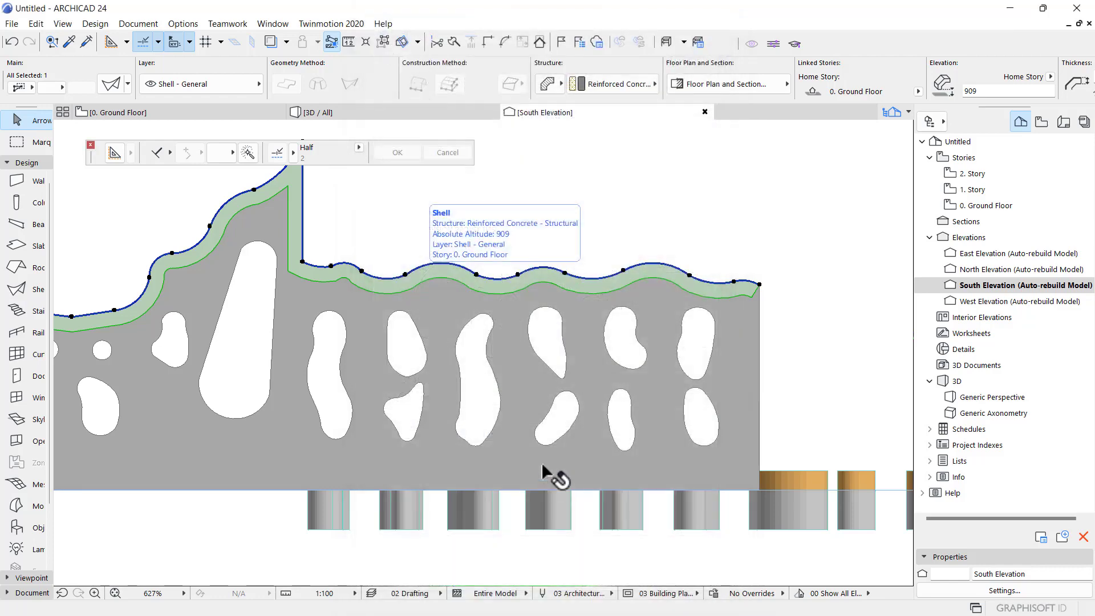
Override all three surfaces of the wall with linked Paint - Glossy White
{"action": "left_click", "coordinate": [440, 310]}
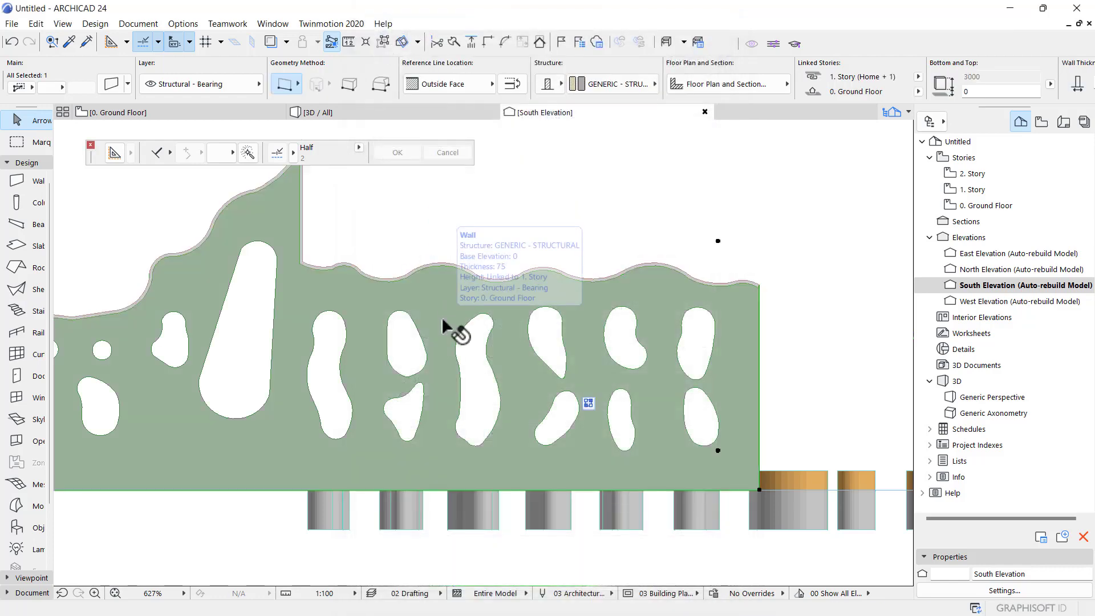
{"action": "double_click", "coordinate": [442, 317]}
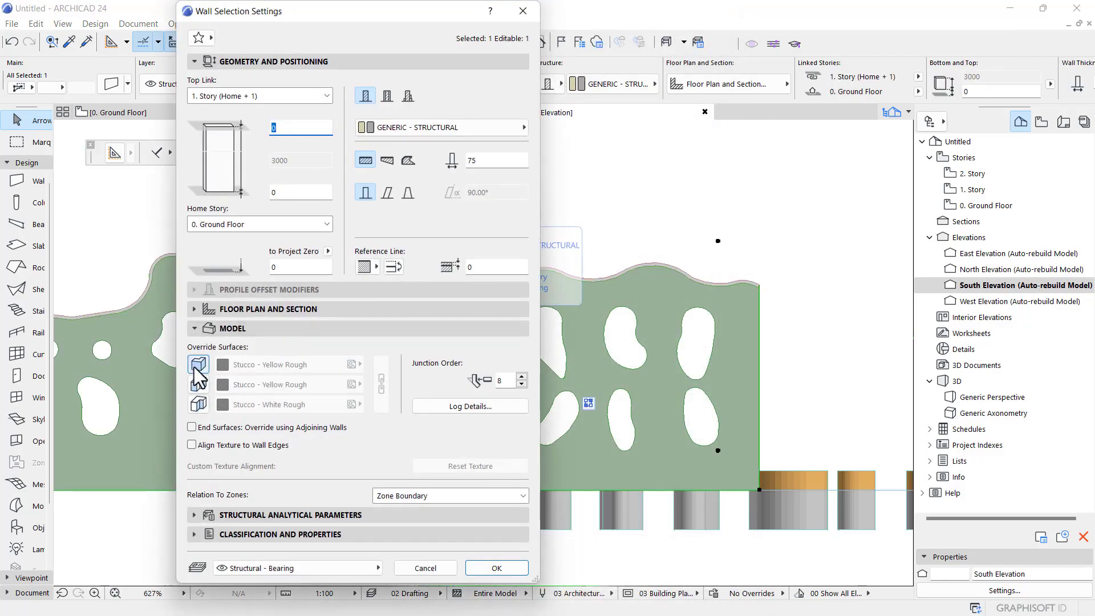
{"action": "left_click", "coordinate": [254, 385]}
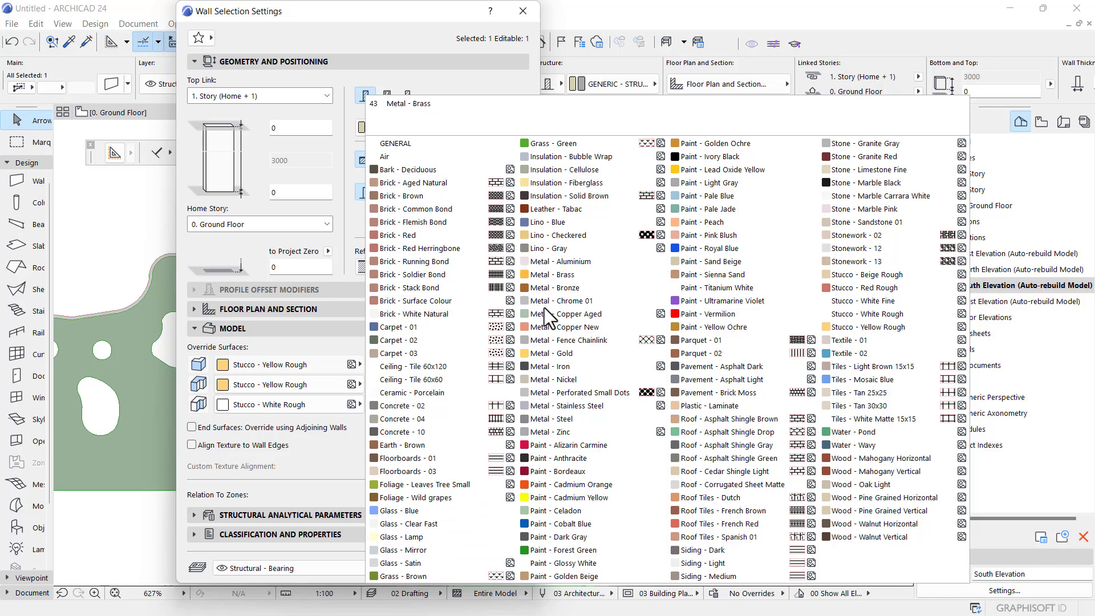
{"action": "left_click", "coordinate": [588, 563]}
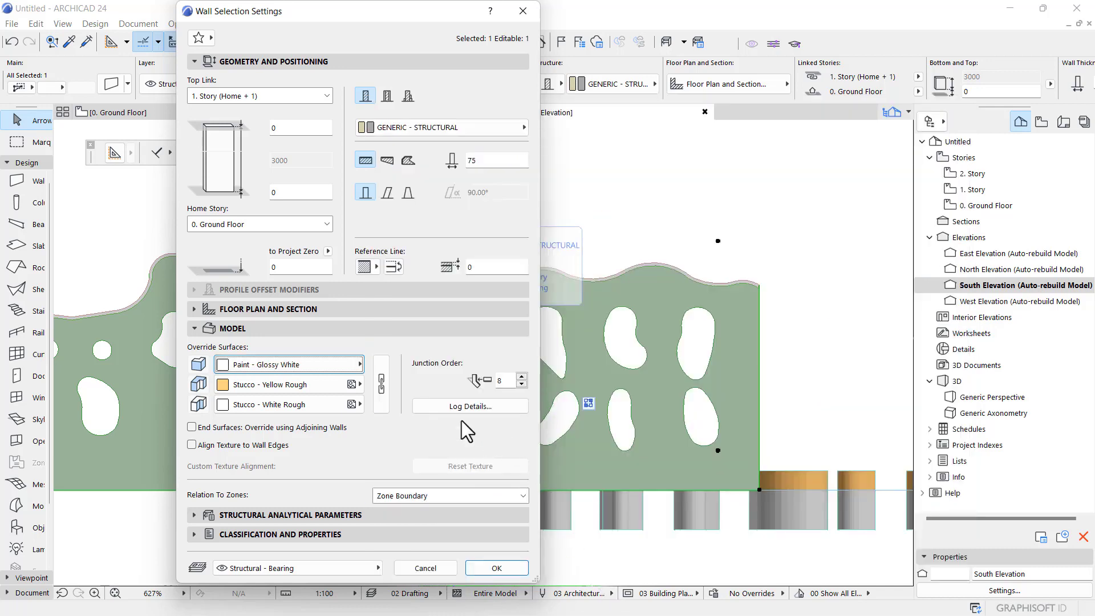
{"action": "left_click", "coordinate": [484, 566]}
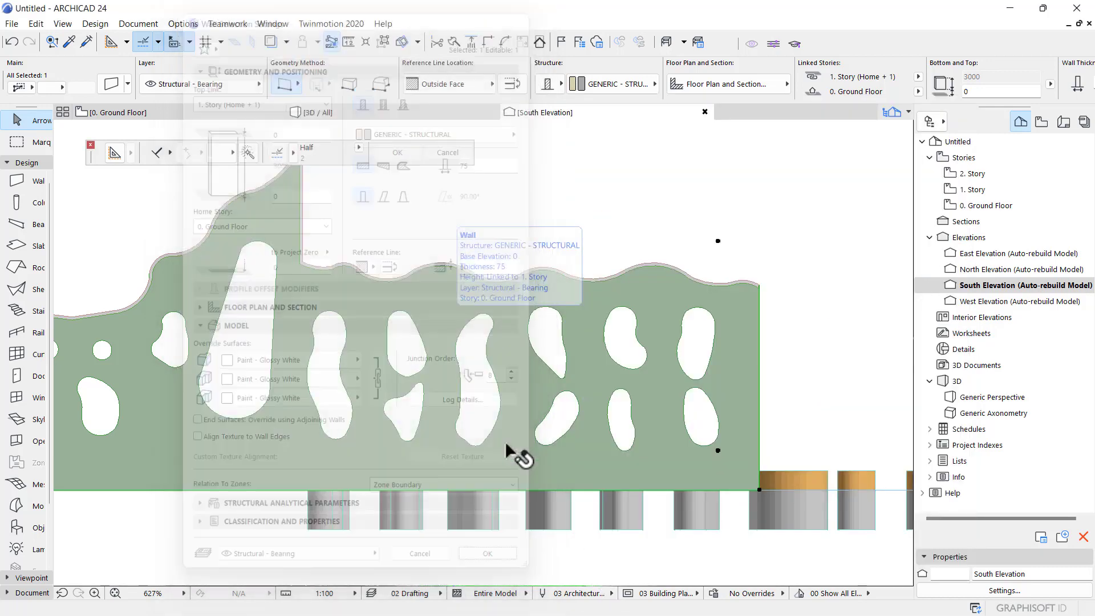
Examine the white wall and its thin wavy top edge in 3D from several sides, including the step and the openings
{"action": "key", "text": "F3"}
{"action": "middle_click_drag", "start_coordinate": [449, 329], "coordinate": [489, 298], "text": "shift"}
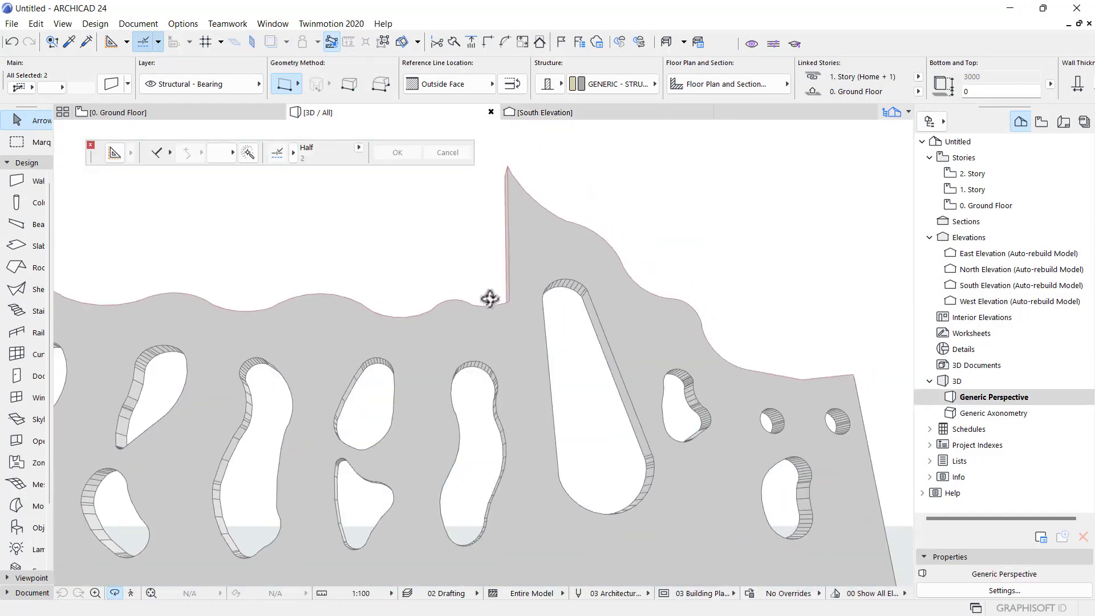
{"action": "scroll", "coordinate": [477, 313], "scroll_direction": "down", "scroll_amount": 4}
{"action": "scroll", "coordinate": [610, 413], "scroll_direction": "down", "scroll_amount": 3}
{"action": "scroll", "coordinate": [549, 357], "scroll_direction": "down", "scroll_amount": 3}
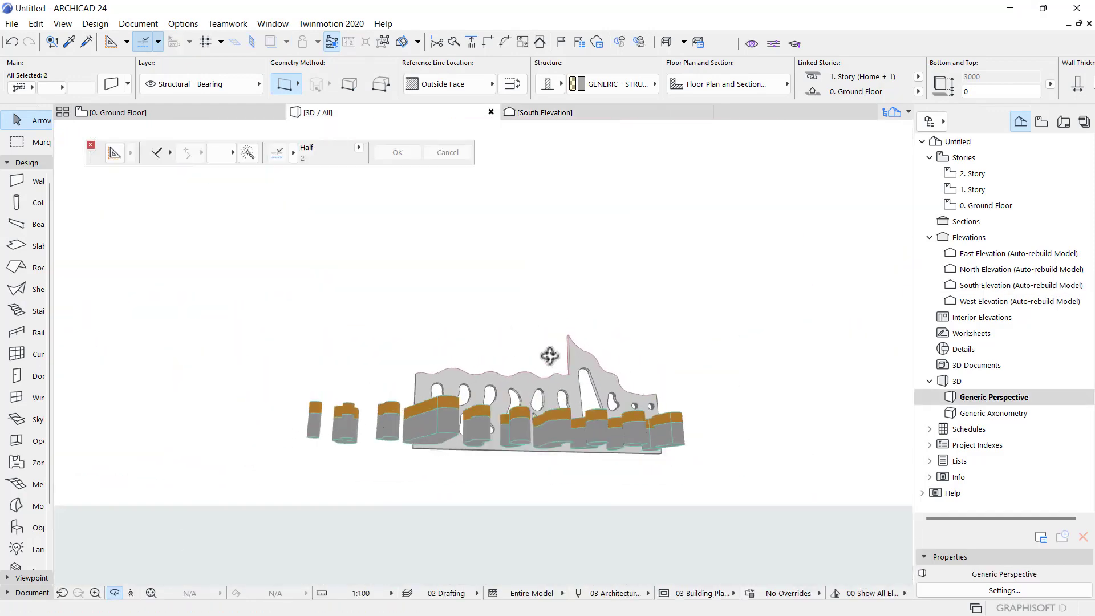
{"action": "middle_click_drag", "start_coordinate": [550, 356], "coordinate": [432, 384], "text": "shift"}
{"action": "scroll", "coordinate": [435, 397], "scroll_direction": "up", "scroll_amount": 5}
{"action": "scroll", "coordinate": [474, 403], "scroll_direction": "up", "scroll_amount": 3}
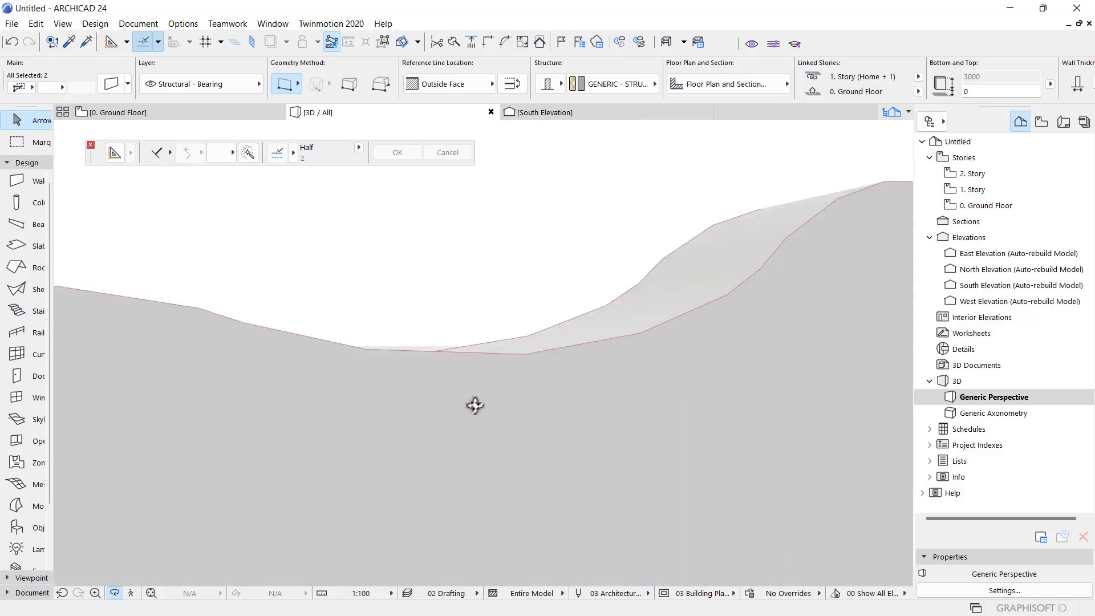
{"action": "scroll", "coordinate": [464, 347], "scroll_direction": "down", "scroll_amount": 5}
{"action": "scroll", "coordinate": [426, 378], "scroll_direction": "up", "scroll_amount": 3}
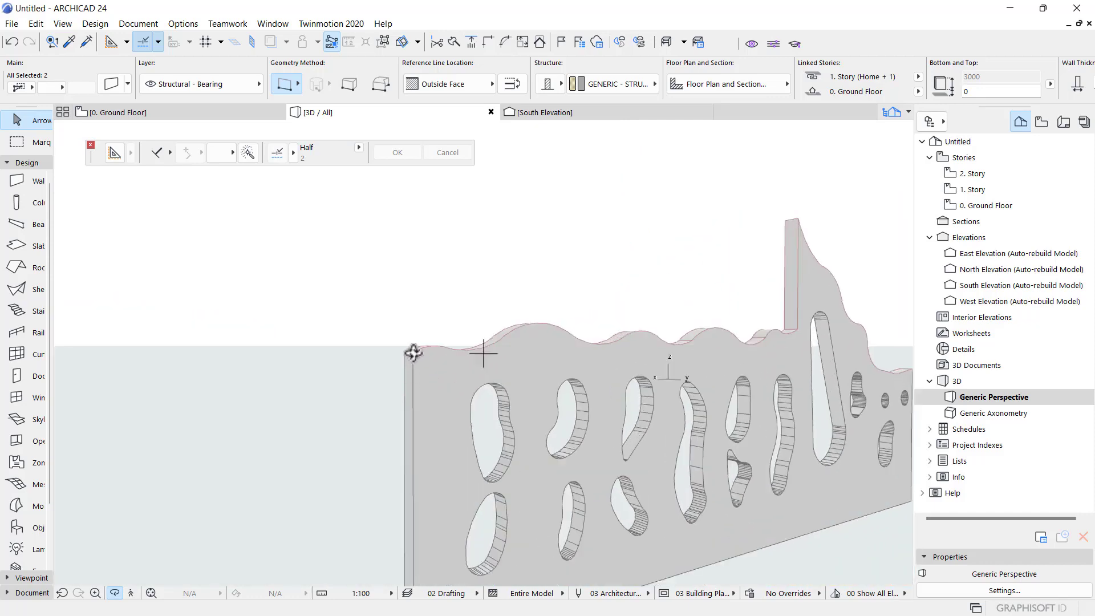
{"action": "scroll", "coordinate": [464, 353], "scroll_direction": "down", "scroll_amount": 5}
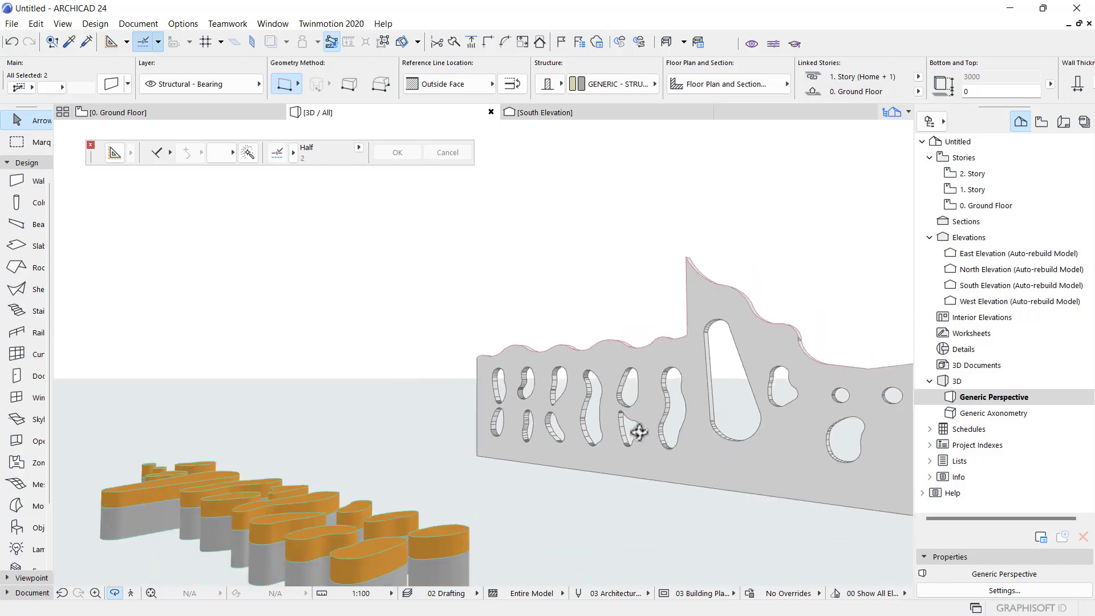
{"action": "middle_click_drag", "start_coordinate": [638, 432], "coordinate": [511, 392], "text": "shift"}
{"action": "scroll", "coordinate": [531, 379], "scroll_direction": "down", "scroll_amount": 4}
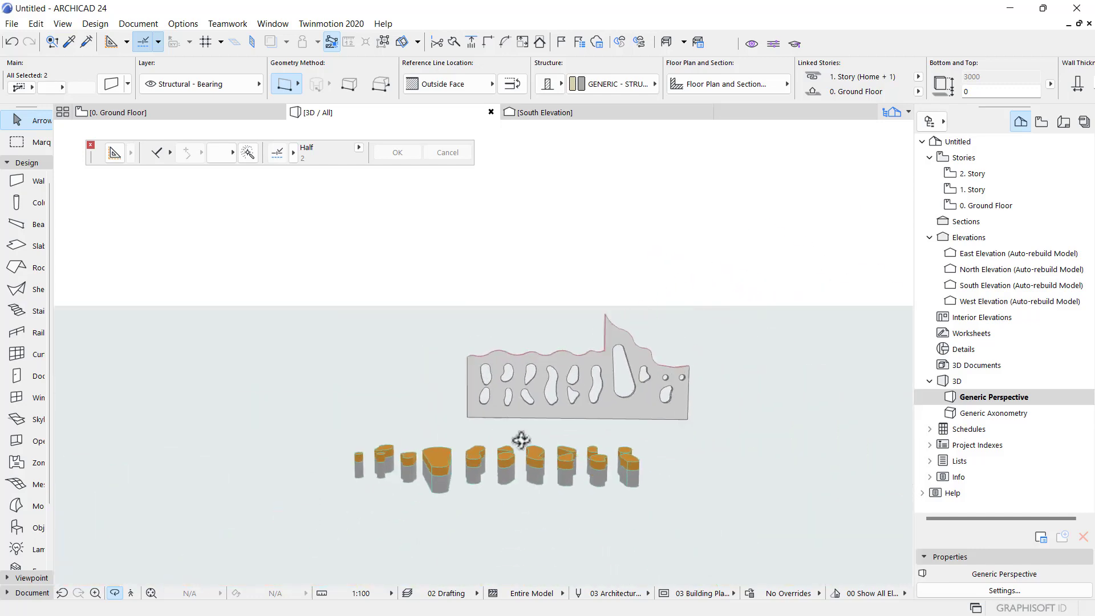
{"action": "scroll", "coordinate": [358, 412], "scroll_direction": "up", "scroll_amount": 5}
{"action": "middle_click_drag", "start_coordinate": [358, 412], "coordinate": [421, 420], "text": "shift"}
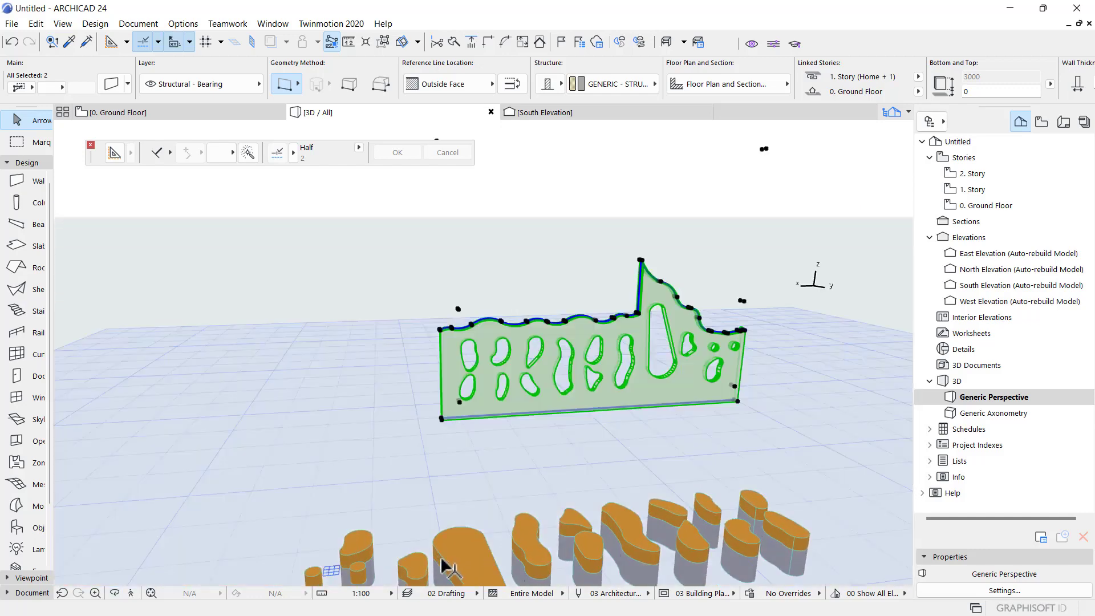
Delete all the leftover free-form slabs standing in front of the wall in the 3D view
{"action": "left_click", "coordinate": [442, 559]}
{"action": "scroll", "coordinate": [288, 443], "scroll_direction": "down", "scroll_amount": 2}
{"action": "key", "text": "Delete"}
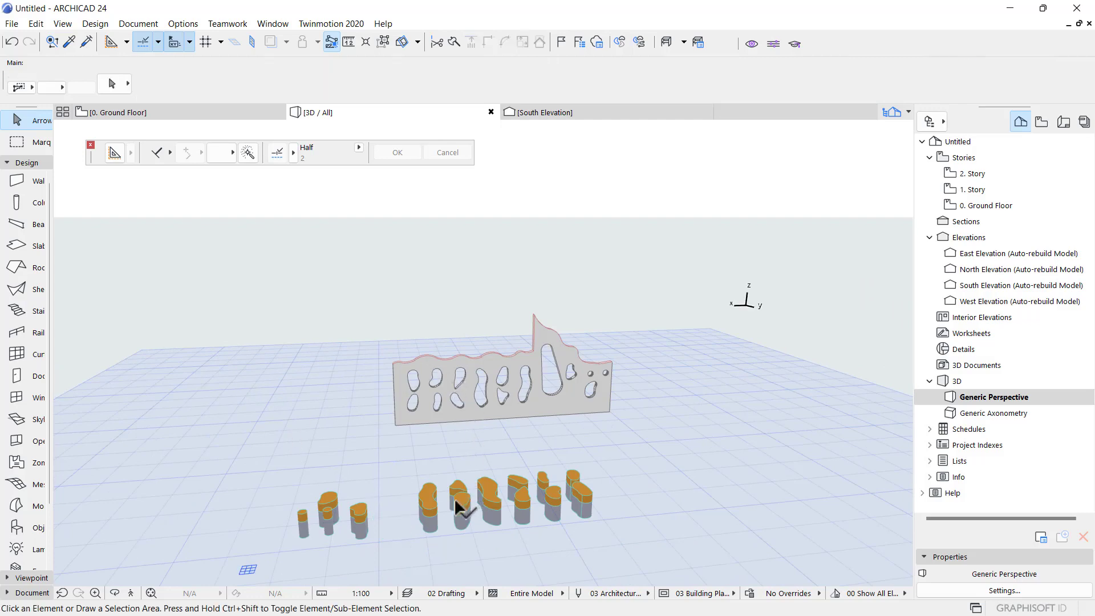
{"action": "left_click", "coordinate": [436, 509]}
{"action": "key", "text": "Delete"}
{"action": "left_click", "coordinate": [454, 502]}
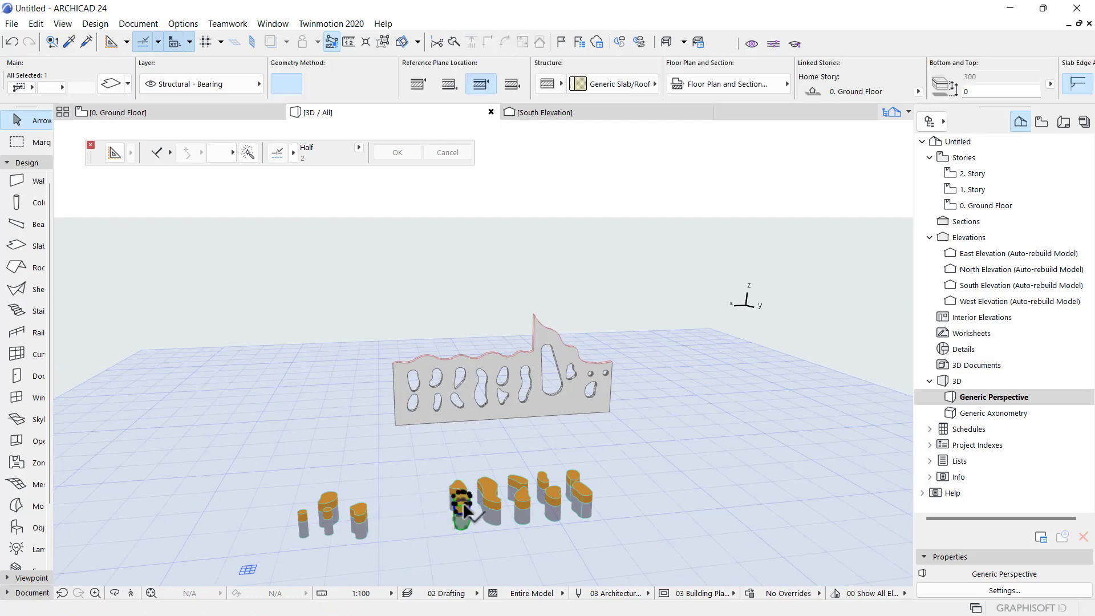
{"action": "key", "text": "Delete"}
{"action": "left_click", "coordinate": [491, 498]}
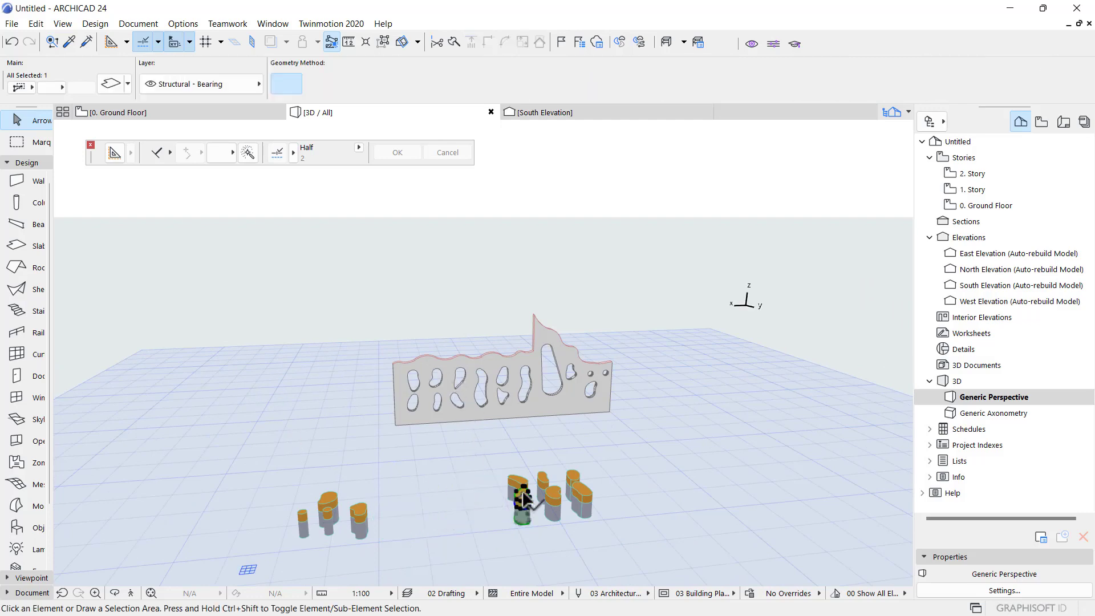
{"action": "key", "text": "Delete"}
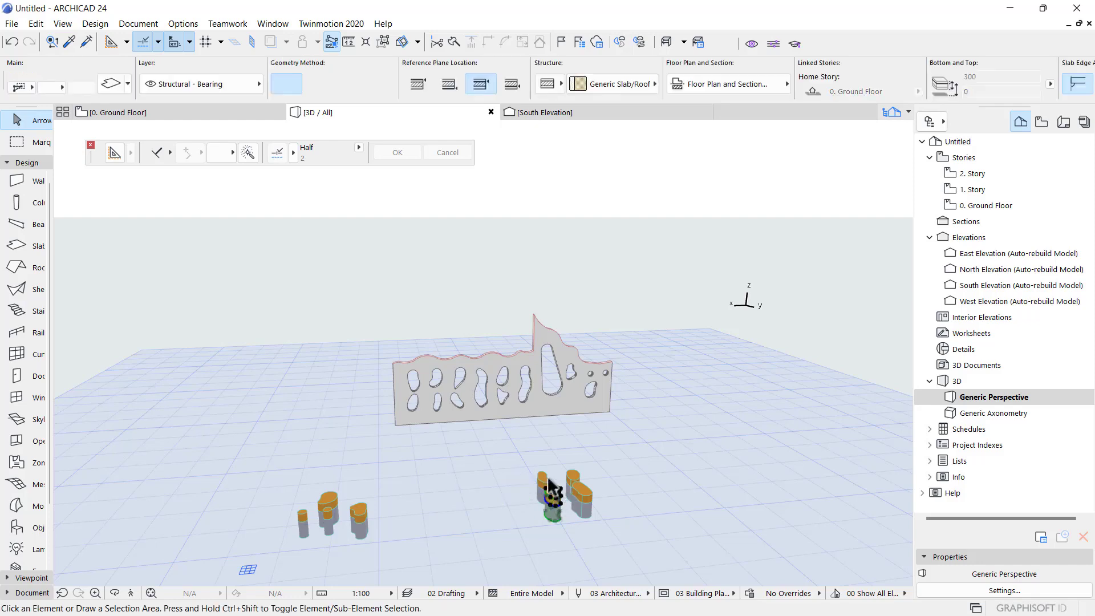
{"action": "key", "text": "Delete"}
{"action": "left_click", "coordinate": [542, 483]}
{"action": "key", "text": "Delete"}
{"action": "left_click", "coordinate": [582, 496]}
{"action": "key", "text": "Delete"}
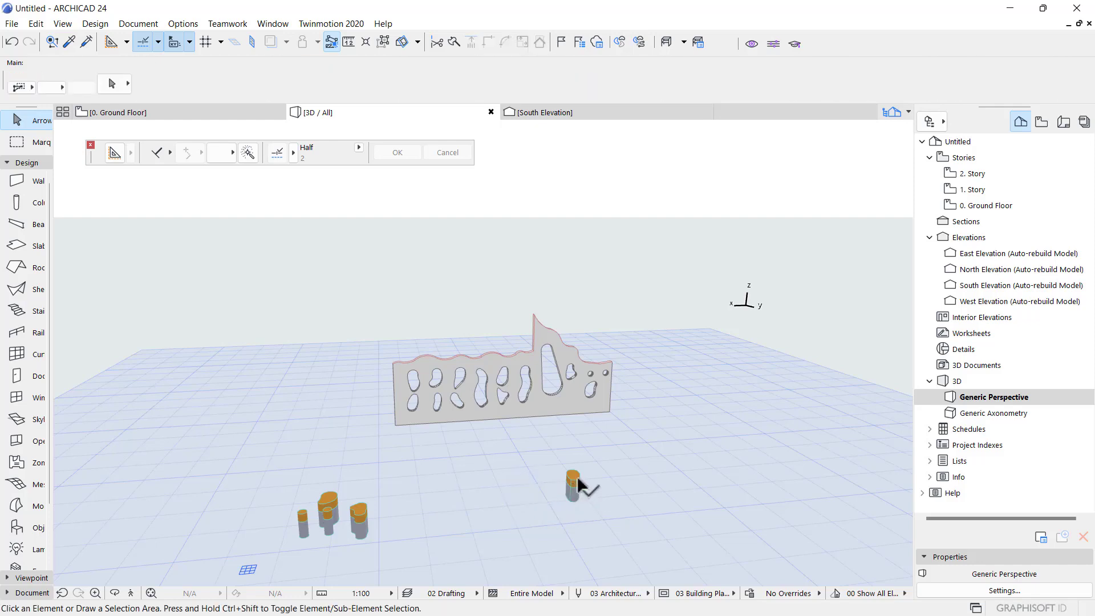
{"action": "left_click", "coordinate": [577, 483]}
{"action": "key", "text": "Delete"}
{"action": "left_click", "coordinate": [361, 511]}
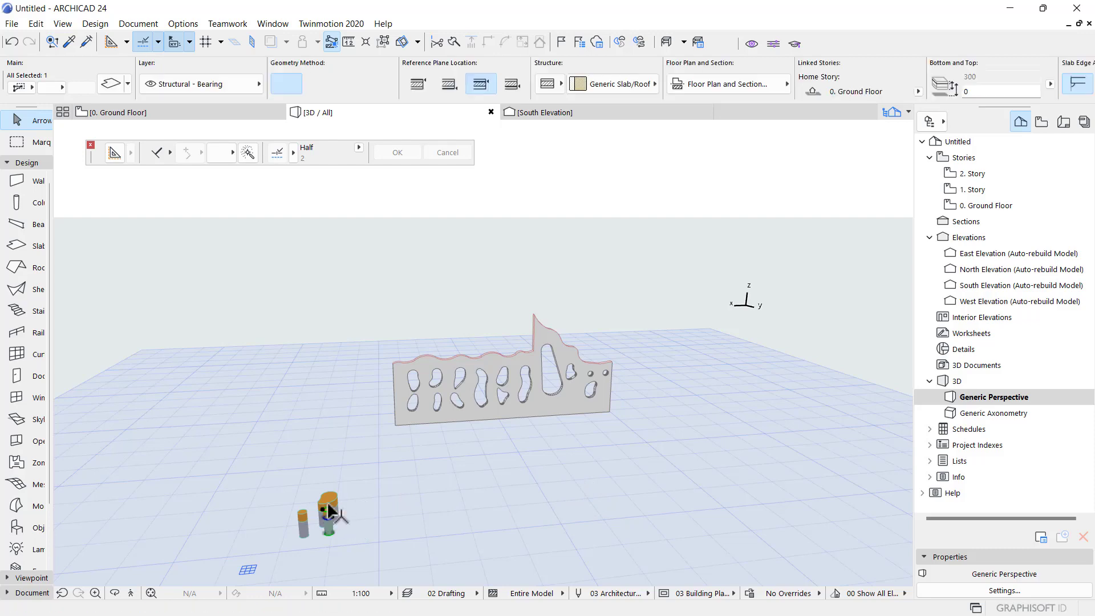
{"action": "key", "text": "Delete"}
{"action": "left_click", "coordinate": [329, 504]}
{"action": "key", "text": "Delete"}
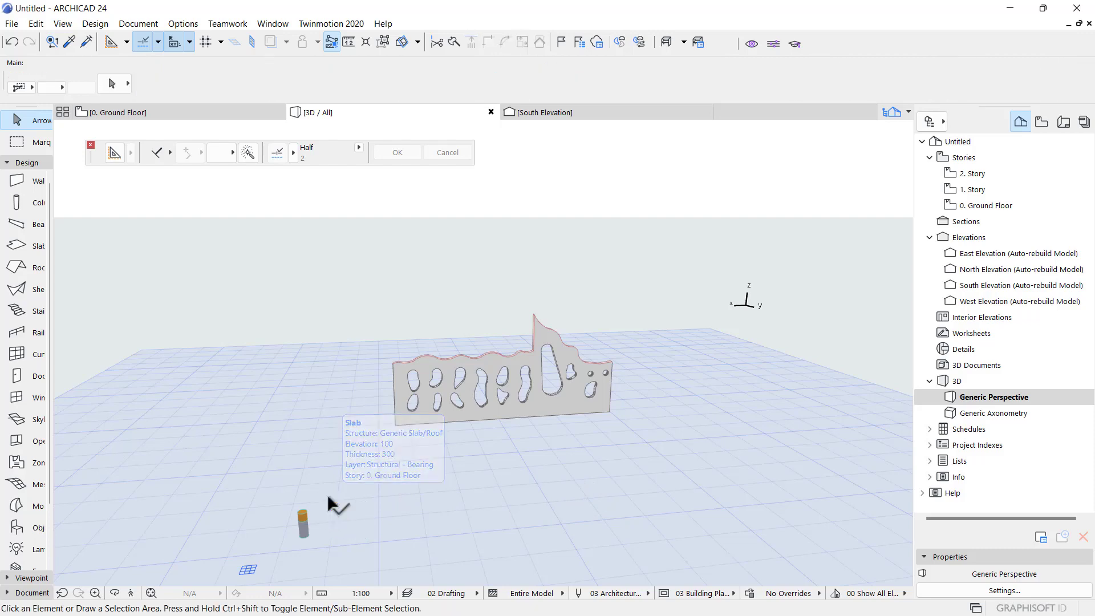
{"action": "left_click", "coordinate": [301, 529]}
{"action": "key", "text": "Delete"}
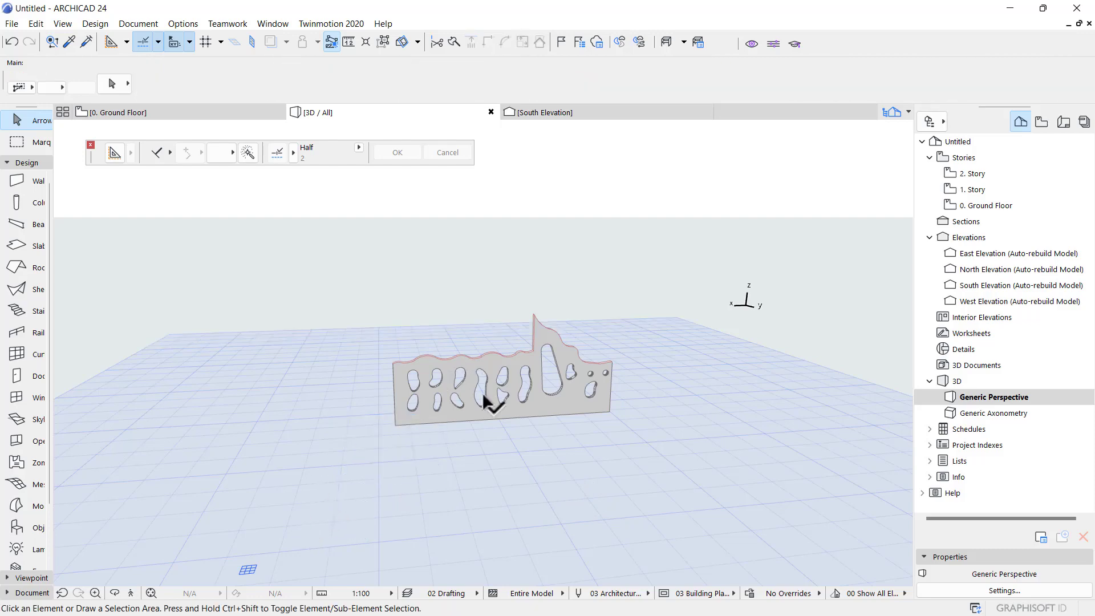
Inspect the isolated facade wall in 3D, checking its wavy top edge and free-form openings
{"action": "scroll", "coordinate": [491, 399], "scroll_direction": "up", "scroll_amount": 5}
{"action": "middle_click_drag", "start_coordinate": [492, 565], "coordinate": [618, 416], "text": "shift"}
{"action": "scroll", "coordinate": [455, 420], "scroll_direction": "down", "scroll_amount": 2}
{"action": "scroll", "coordinate": [618, 416], "scroll_direction": "up", "scroll_amount": 4}
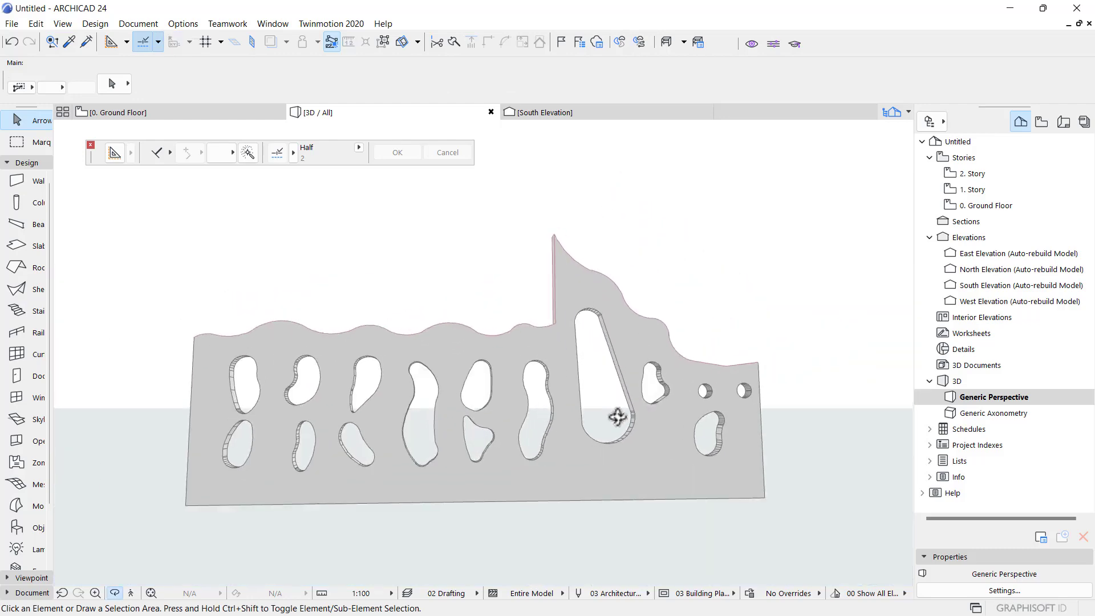
{"action": "middle_click_drag", "start_coordinate": [534, 401], "coordinate": [706, 367], "text": "shift"}
{"action": "scroll", "coordinate": [674, 367], "scroll_direction": "down", "scroll_amount": 4}
{"action": "scroll", "coordinate": [593, 413], "scroll_direction": "up", "scroll_amount": 2}
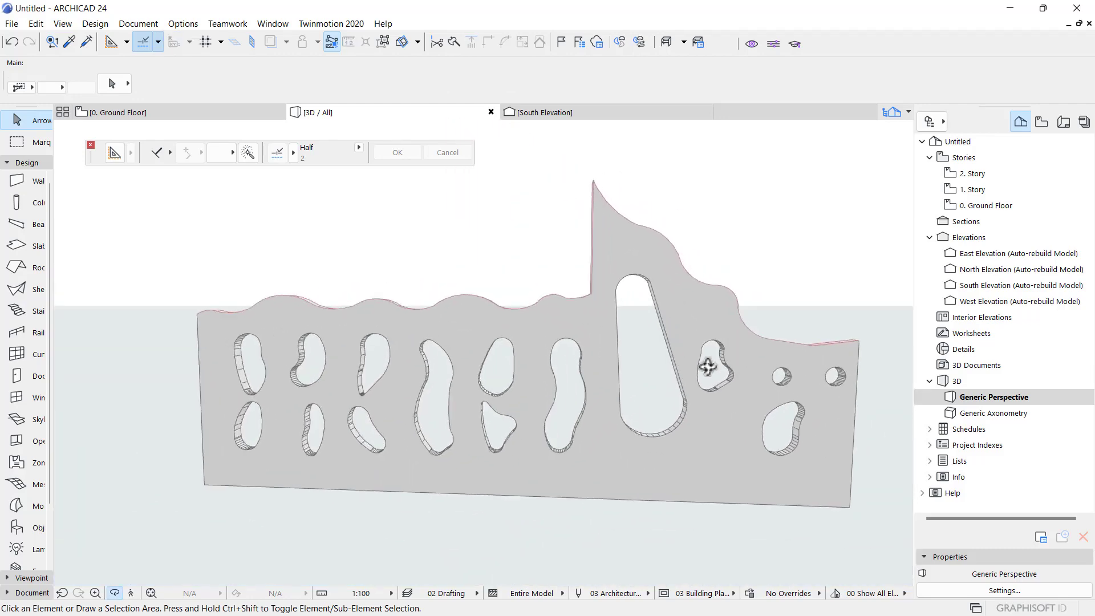